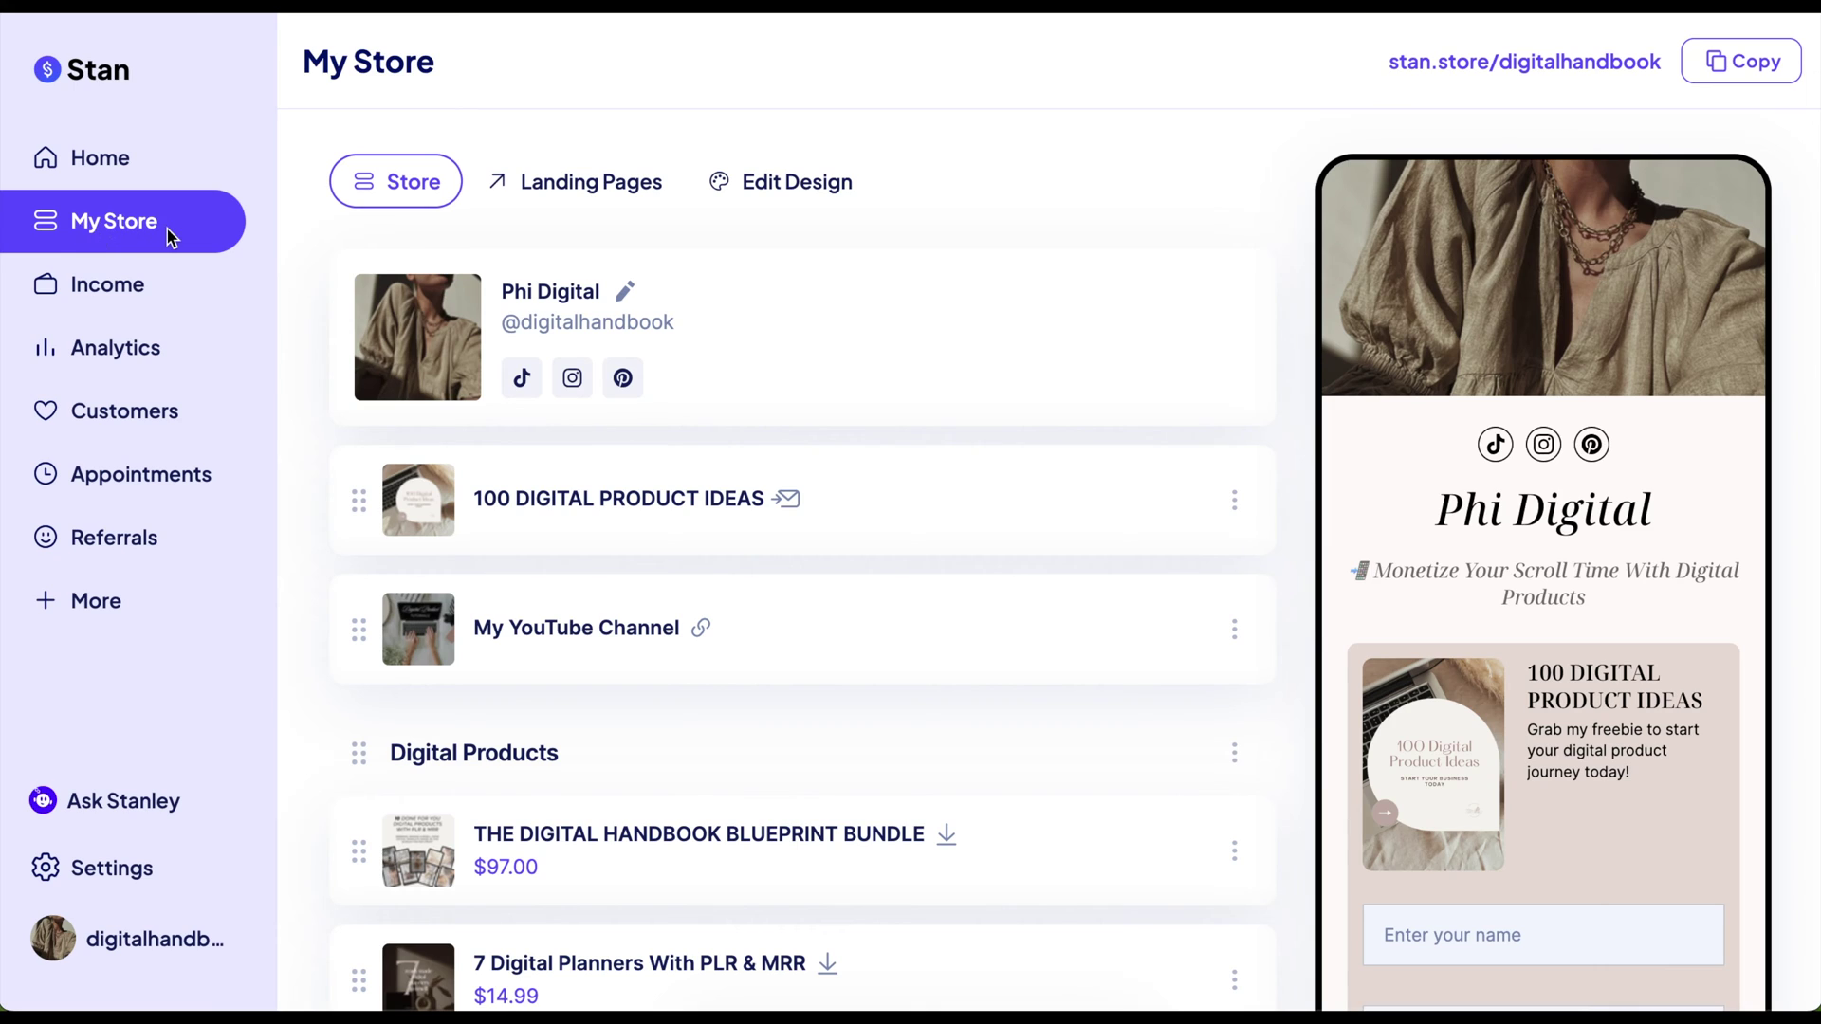
Start a new product from the store list and choose Digital Product as its type.
{"action": "scroll", "coordinate": [1064, 359], "scroll_direction": "down", "scroll_amount": 15}
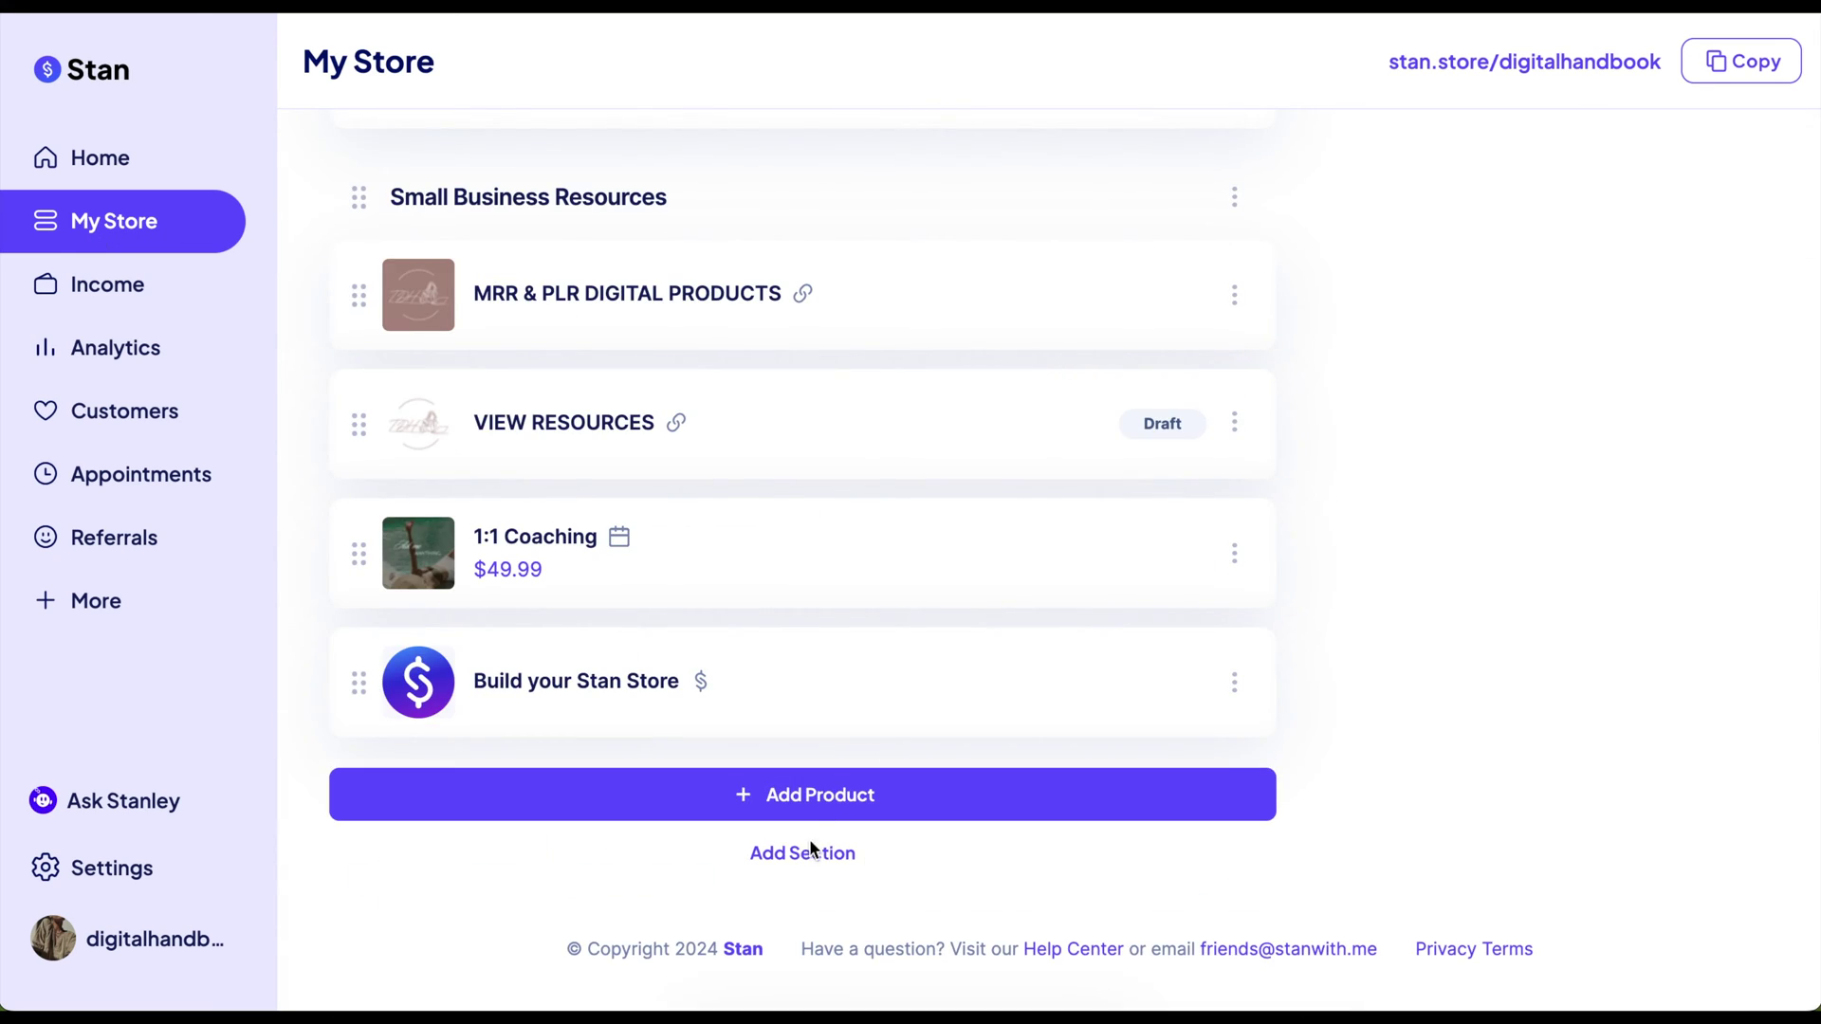
{"action": "left_click", "coordinate": [785, 797]}
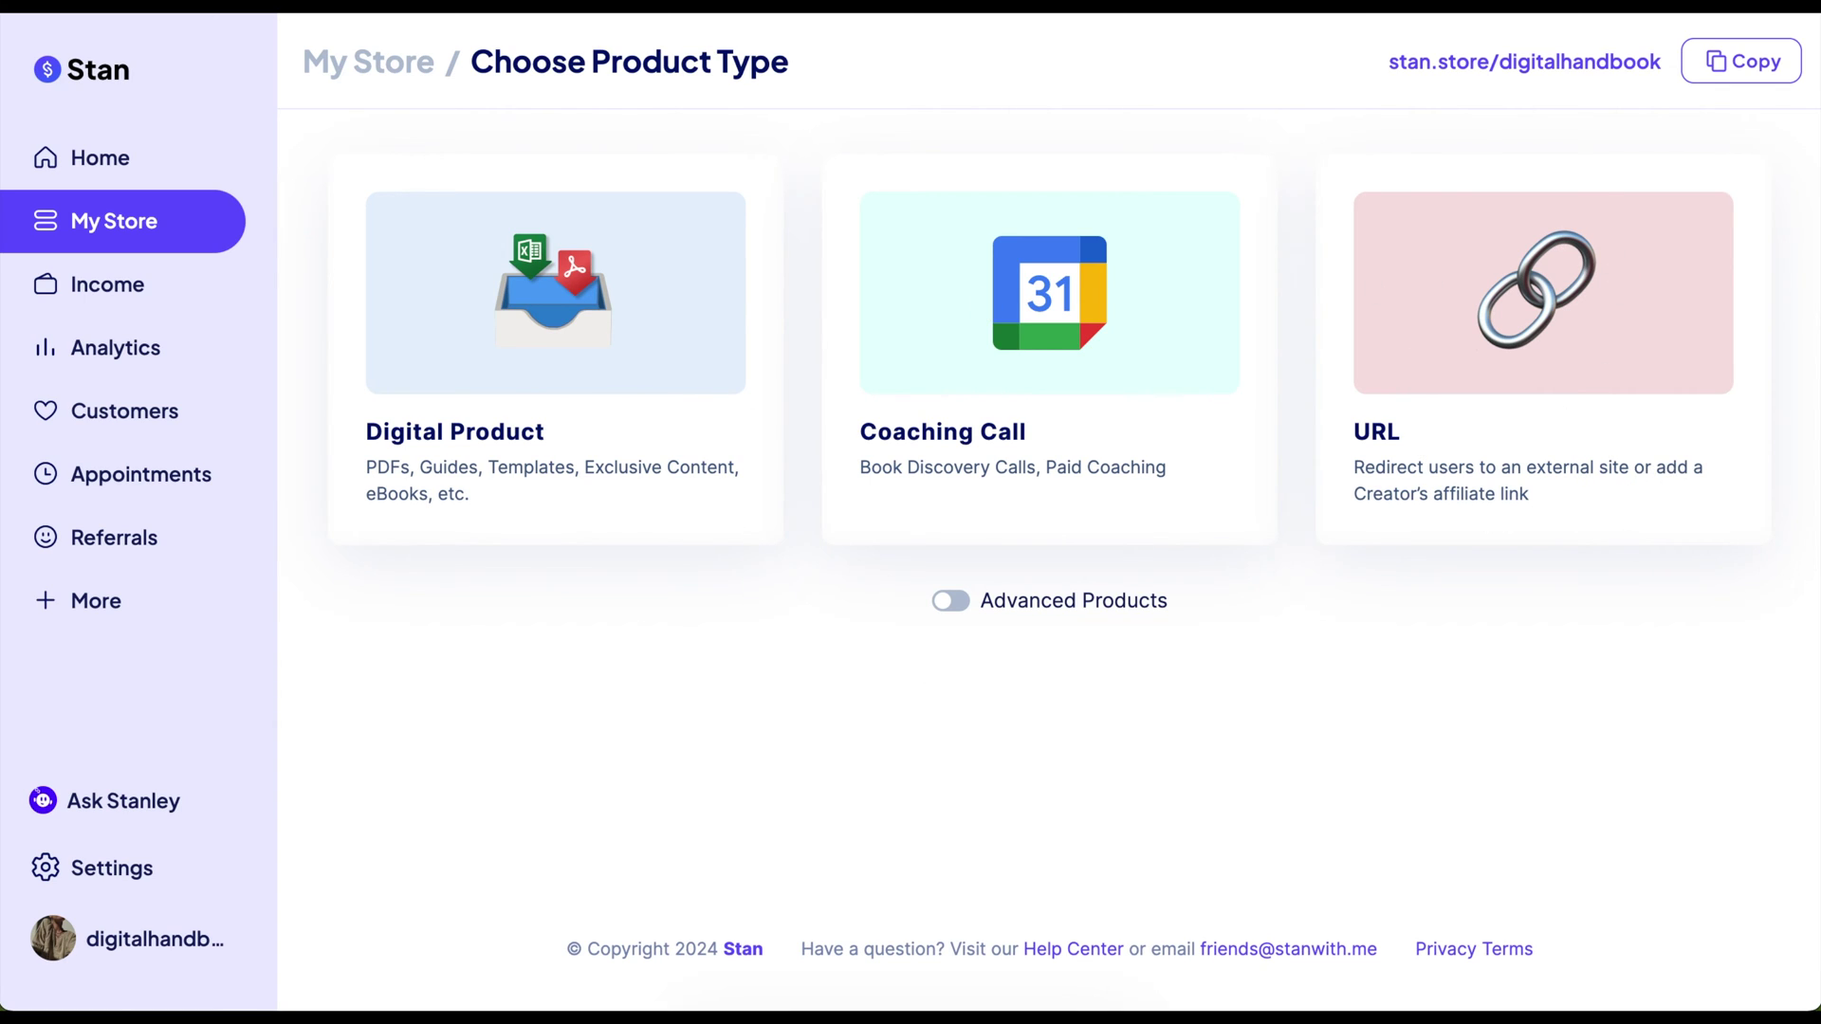
{"action": "left_click", "coordinate": [463, 444]}
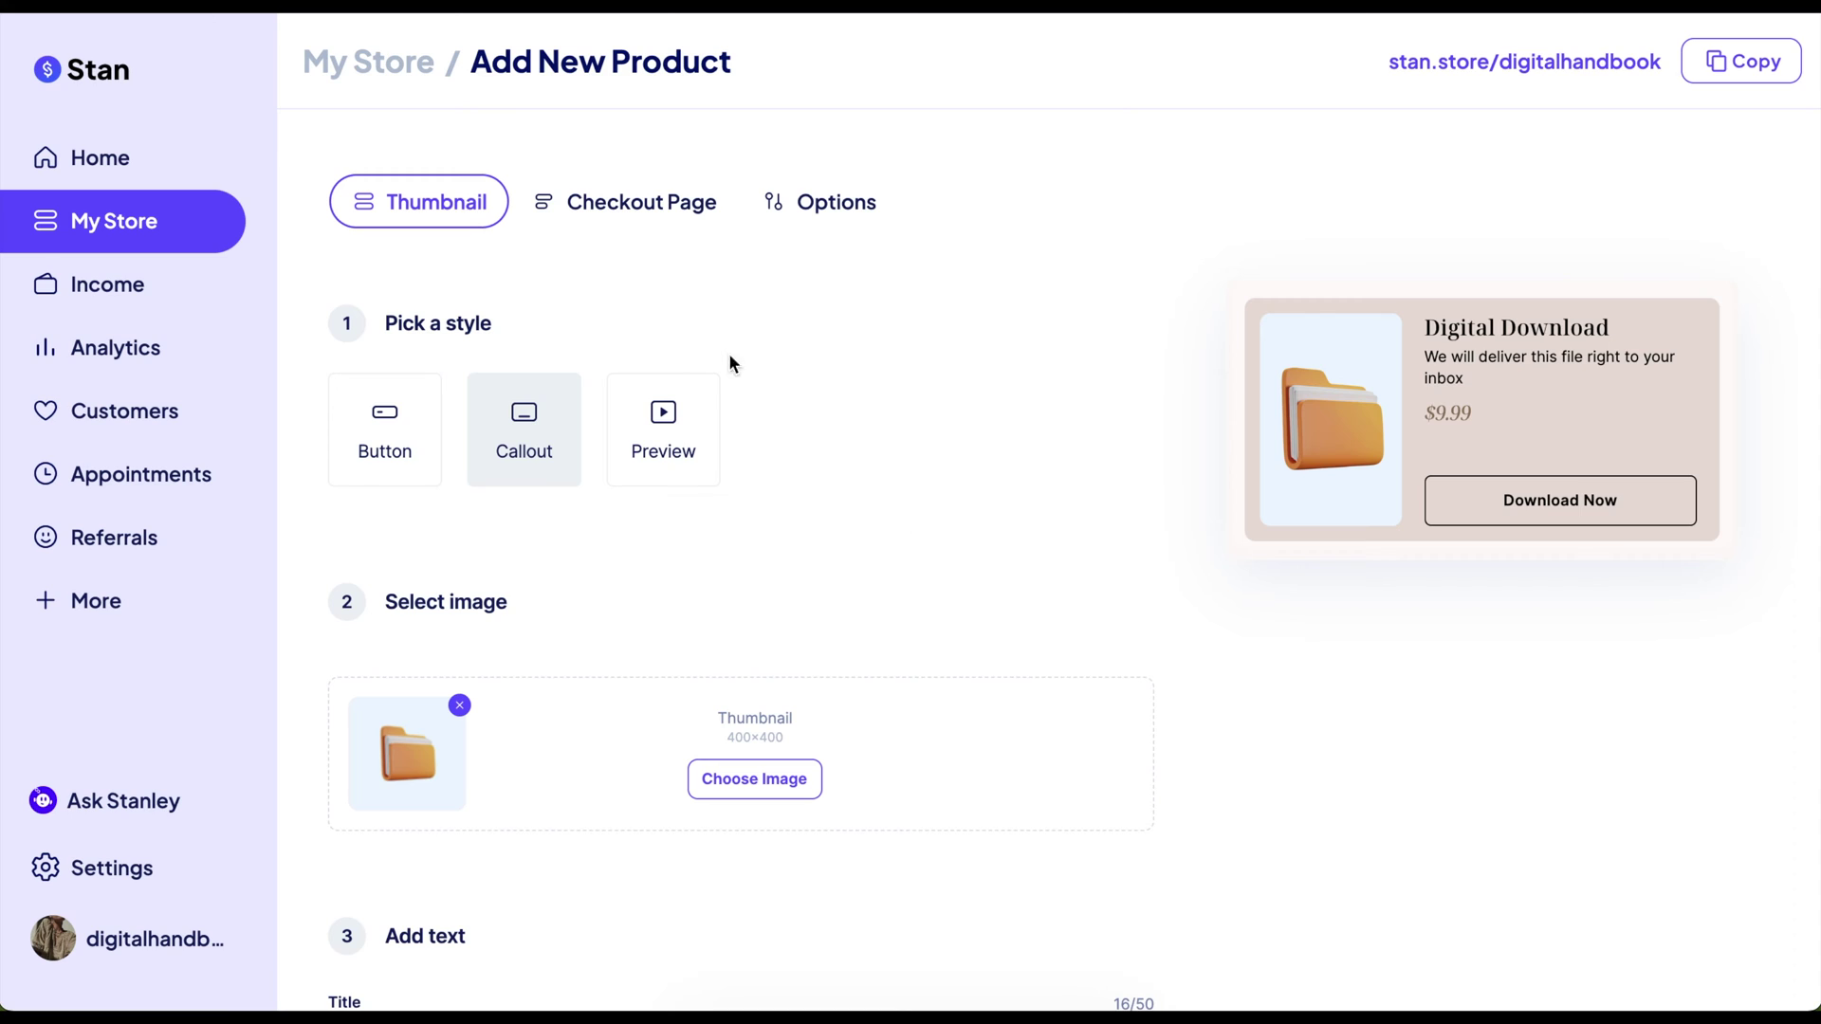
Compare the thumbnail style cards and keep the Callout style.
{"action": "left_click", "coordinate": [399, 454]}
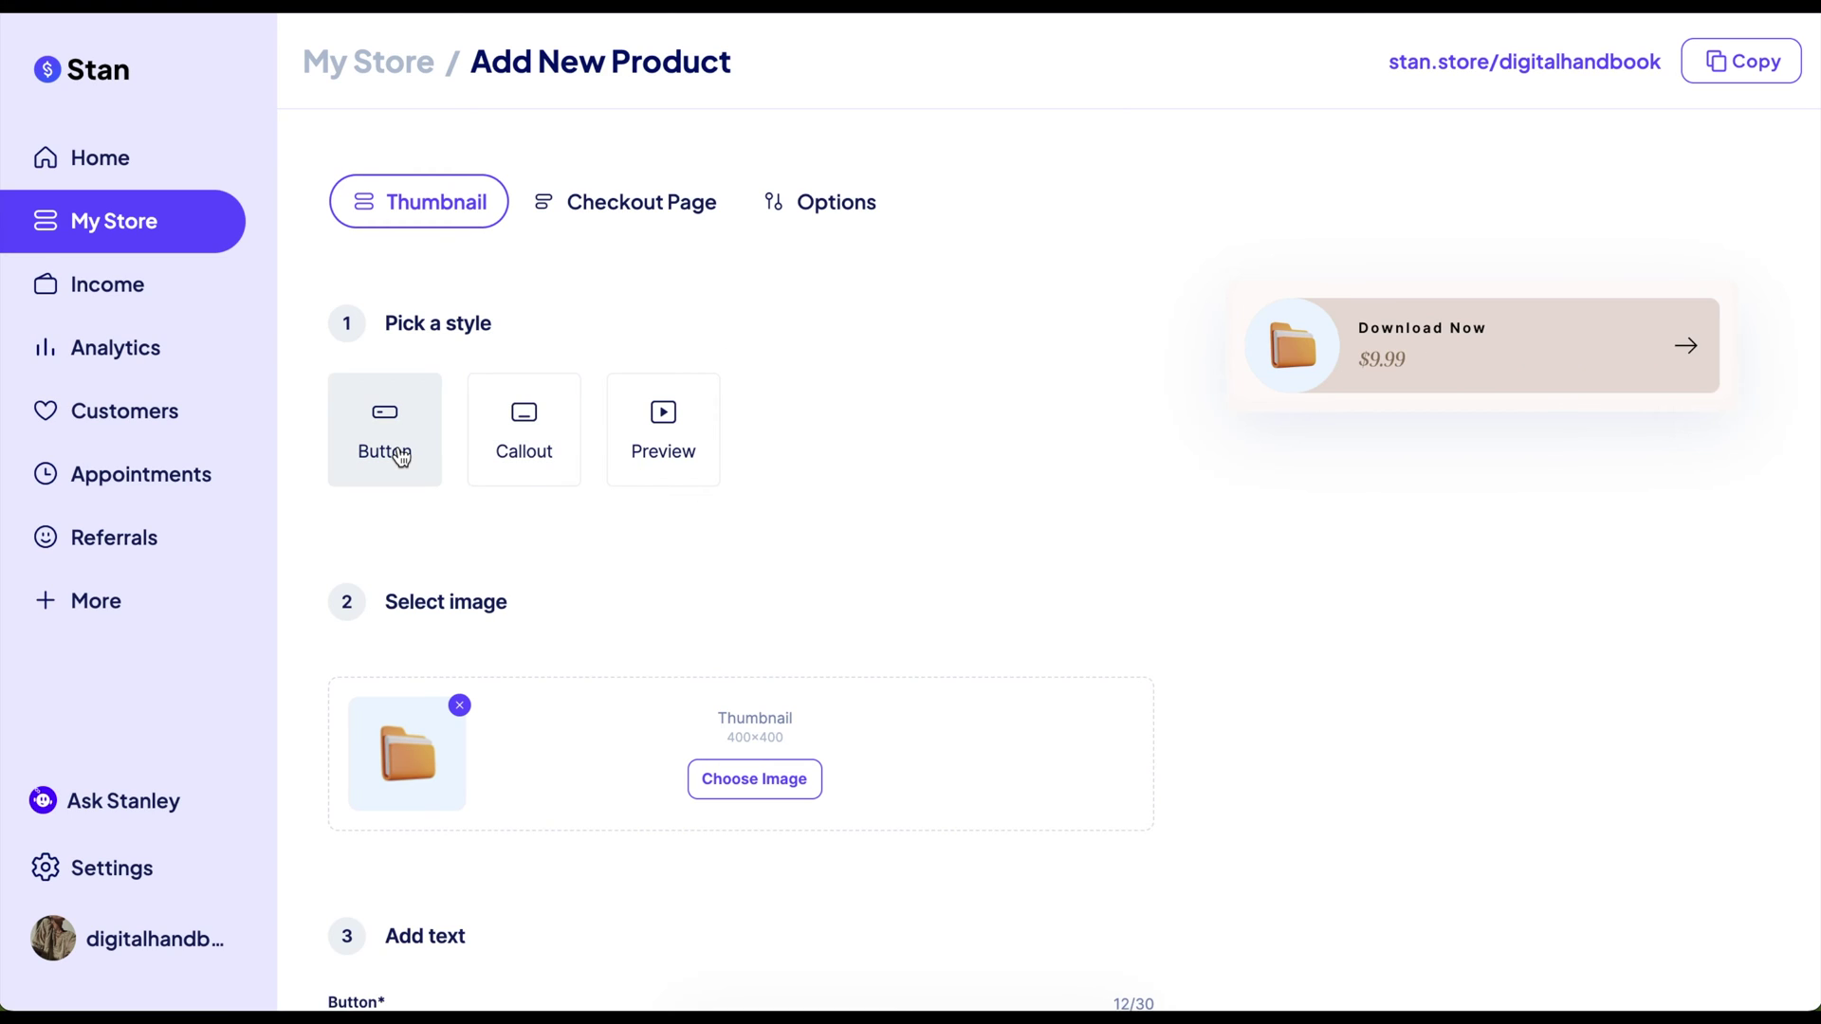
{"action": "left_click", "coordinate": [521, 451]}
{"action": "left_click", "coordinate": [686, 444]}
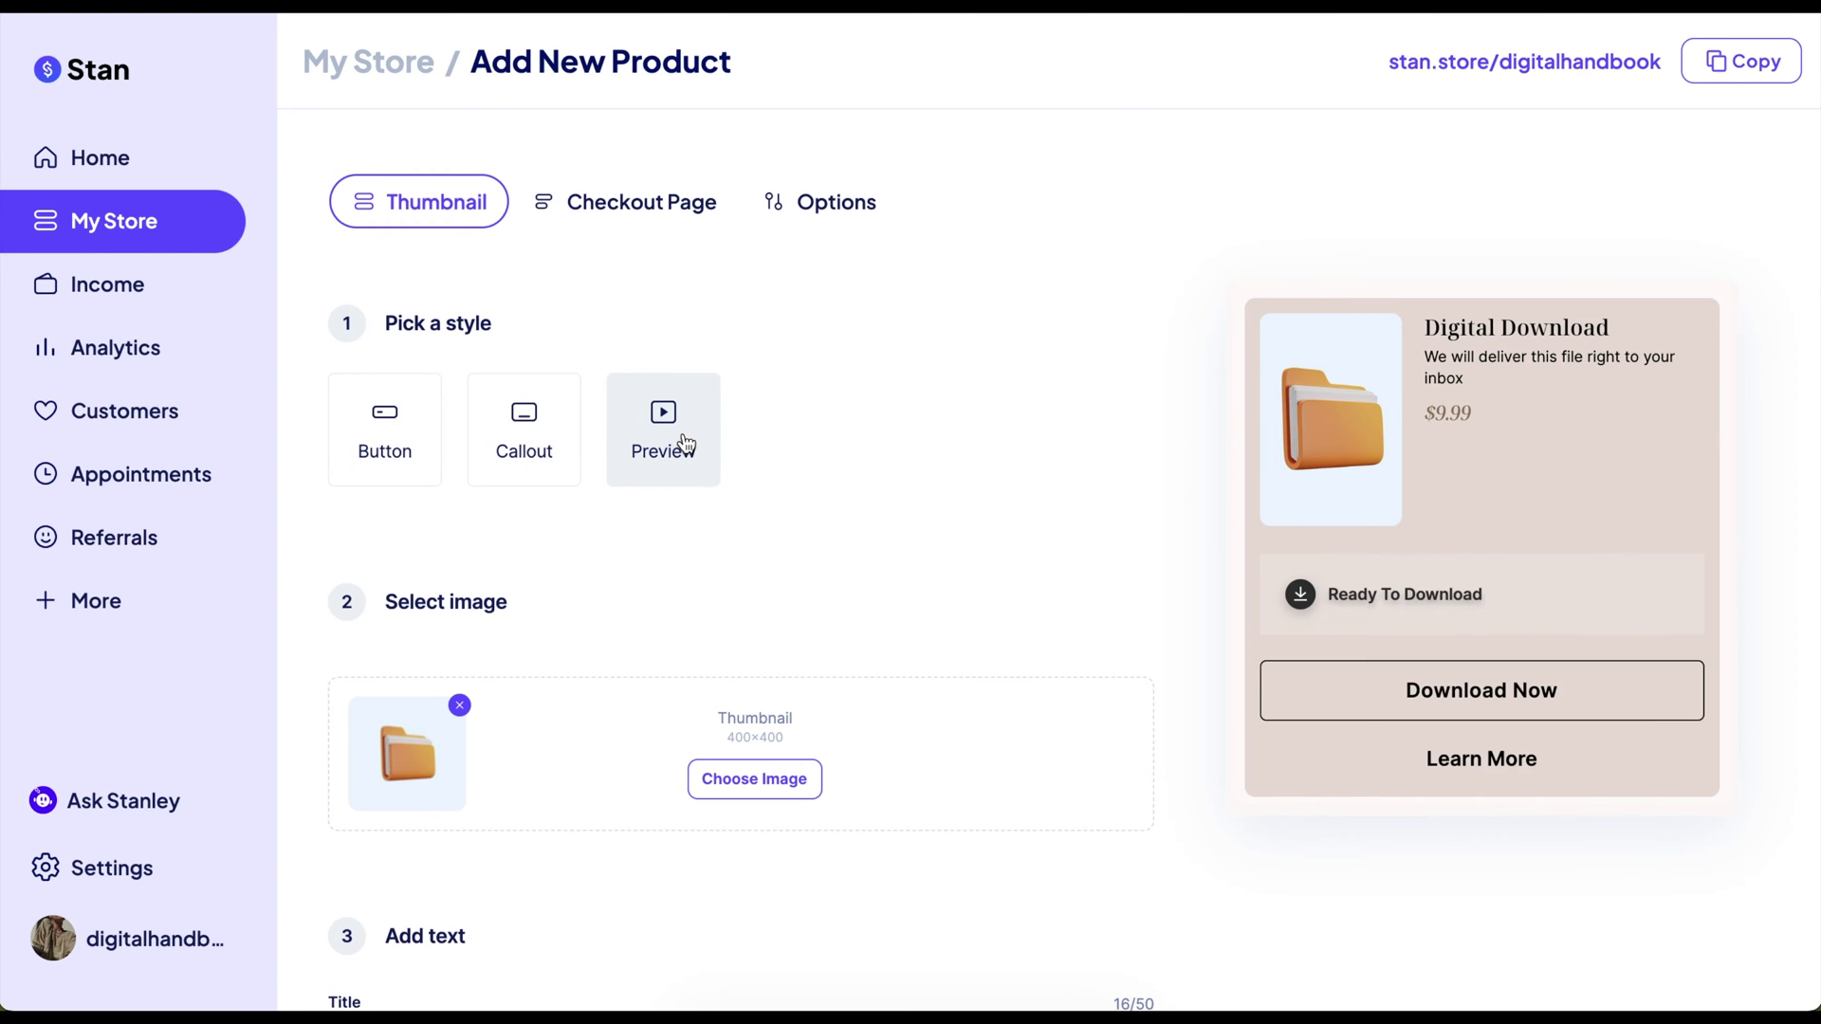
{"action": "left_click", "coordinate": [429, 447]}
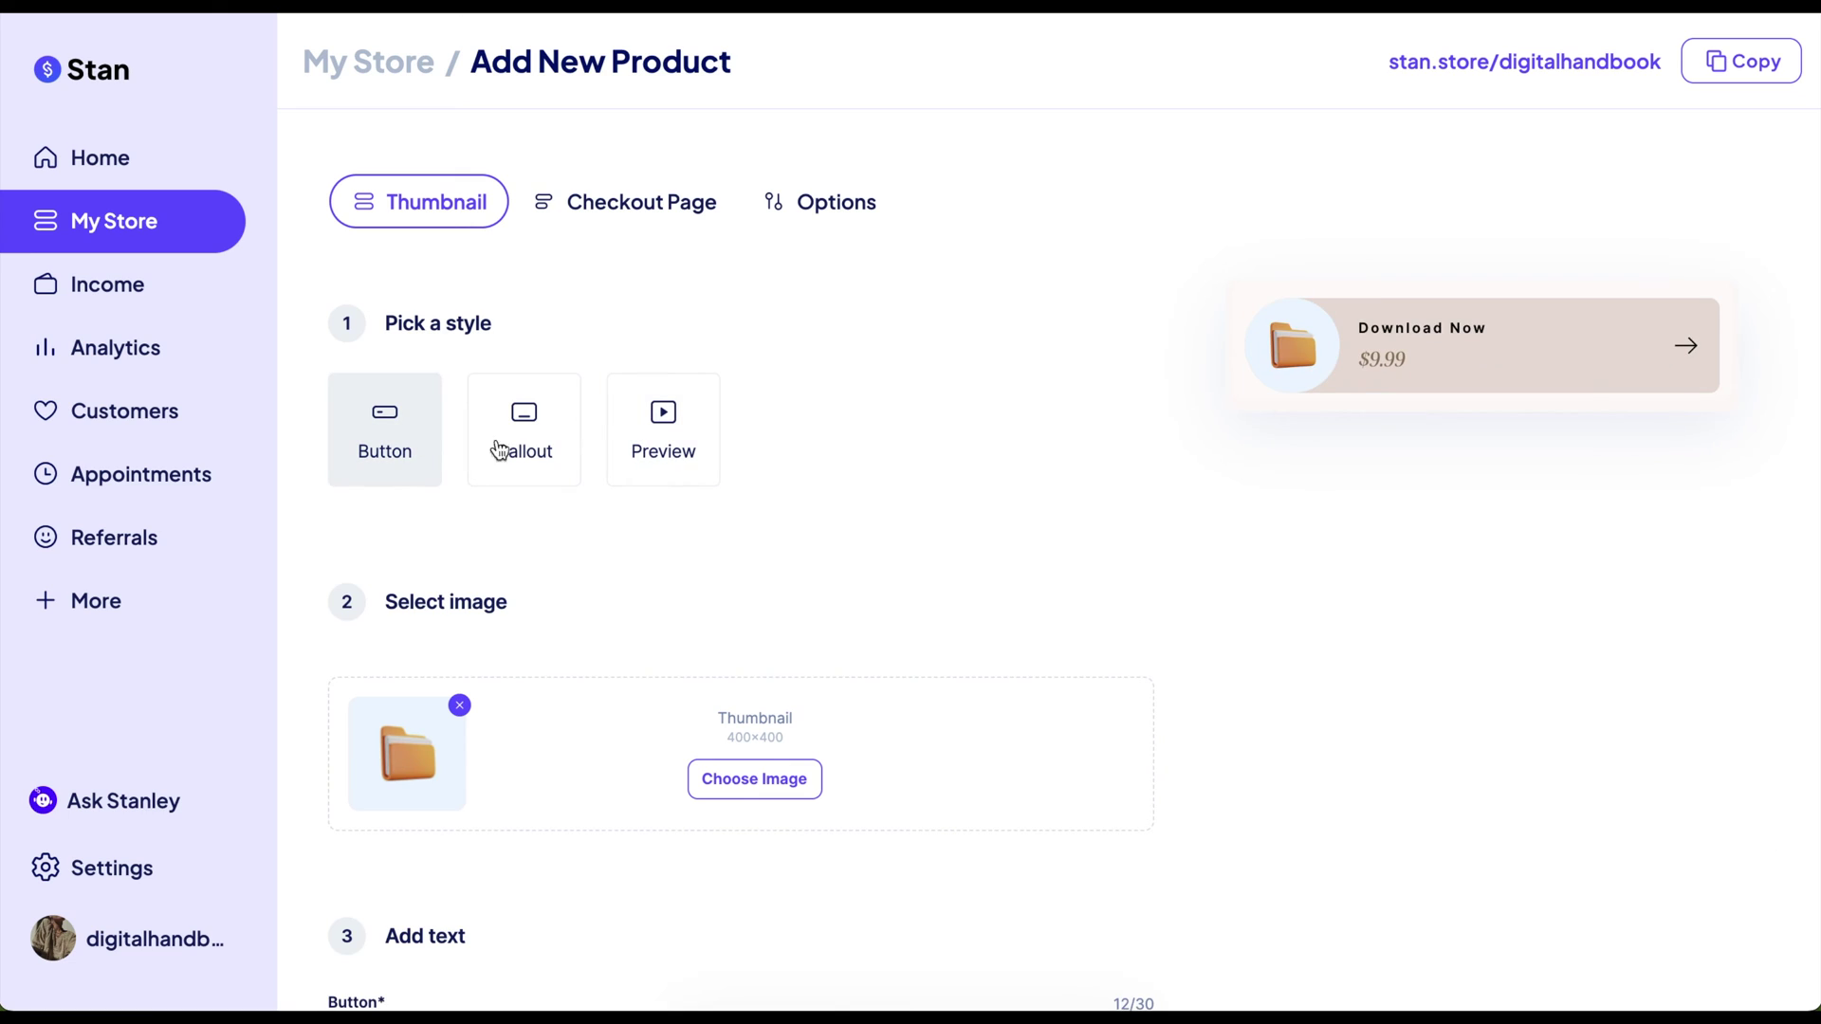
{"action": "left_click", "coordinate": [528, 449]}
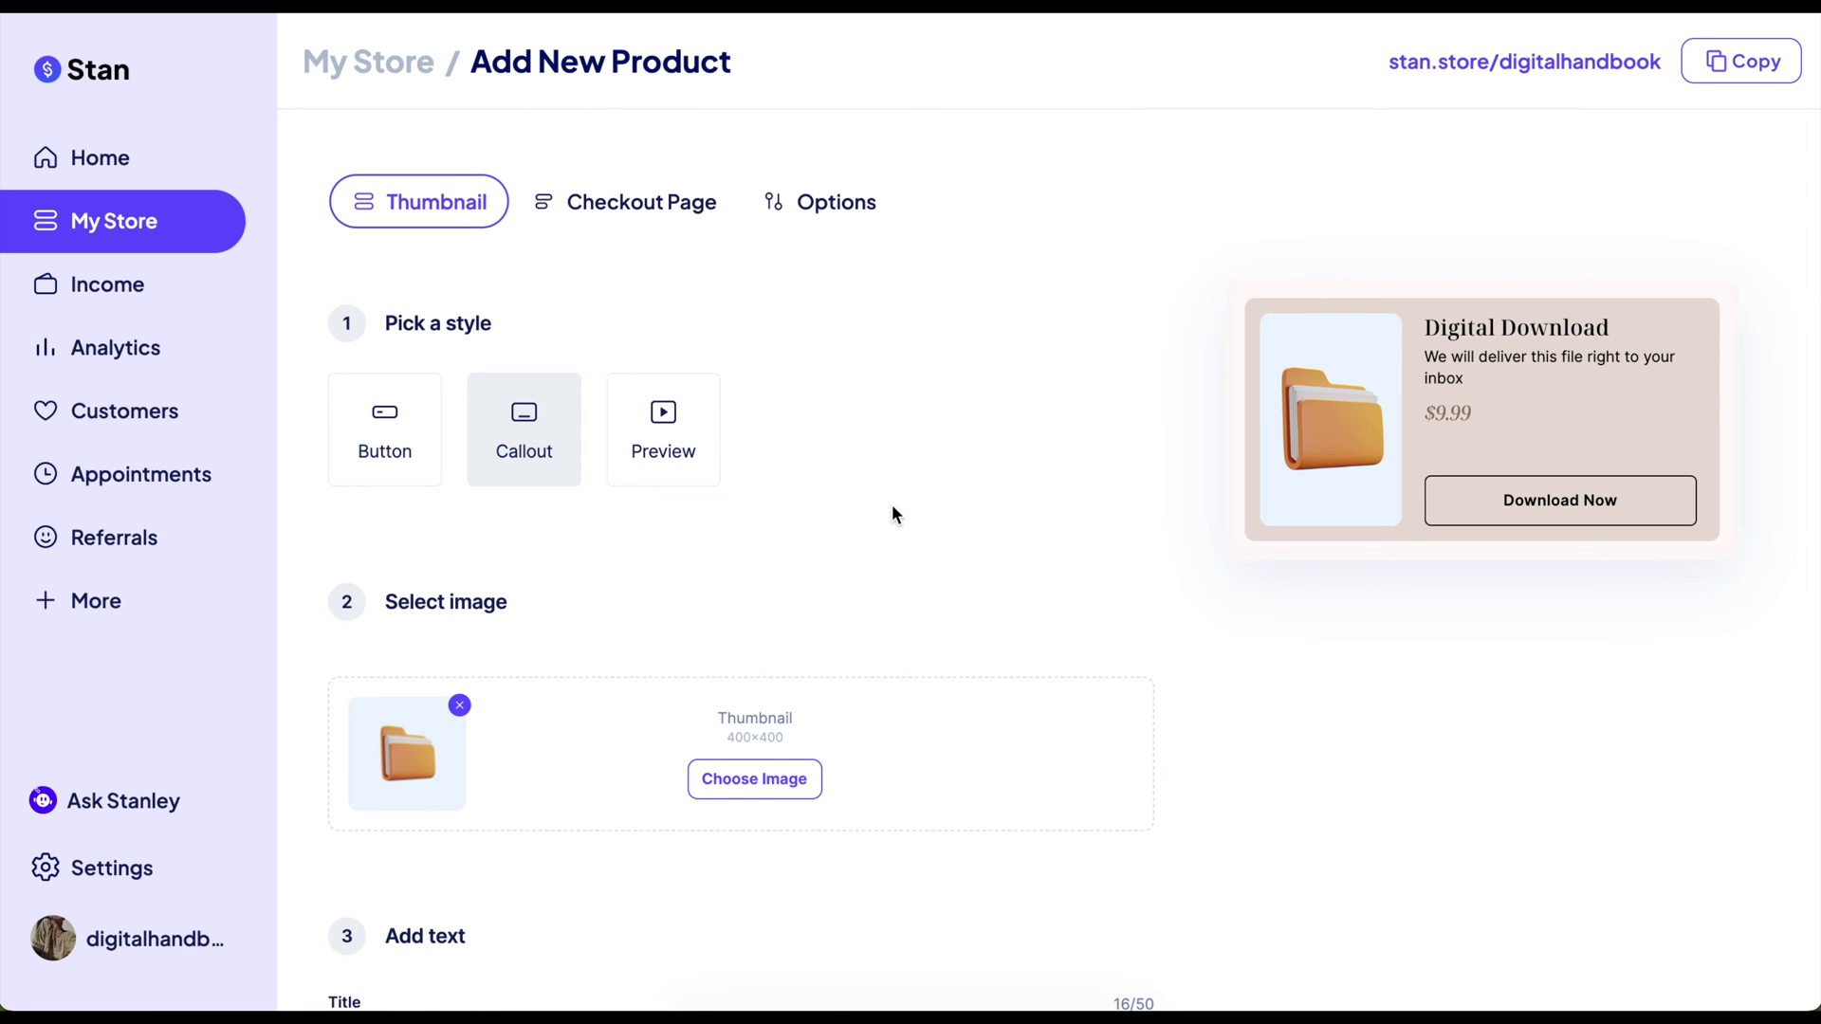
Upload '7 PLR Planner Bundle (Incl. 2024) Listing Photos.png' as the thumbnail and crop it to a square.
{"action": "scroll", "coordinate": [891, 515], "scroll_direction": "down", "scroll_amount": 5}
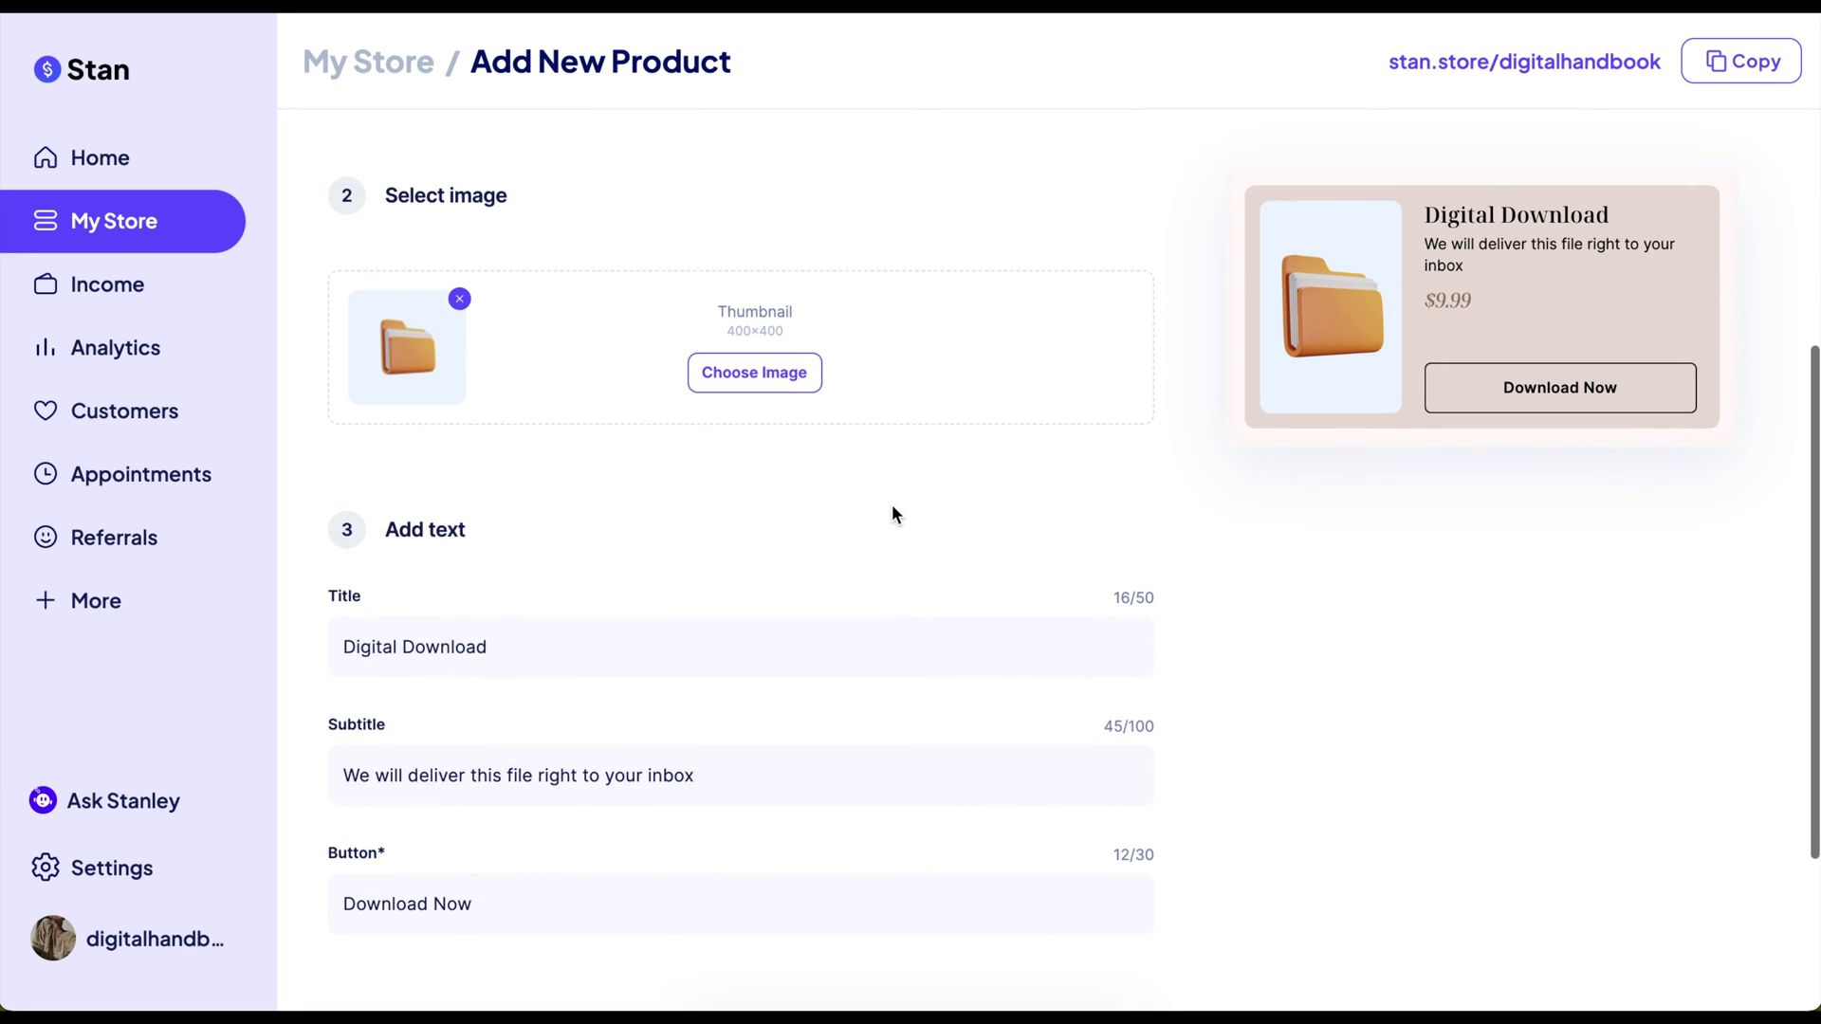
{"action": "left_click", "coordinate": [787, 381]}
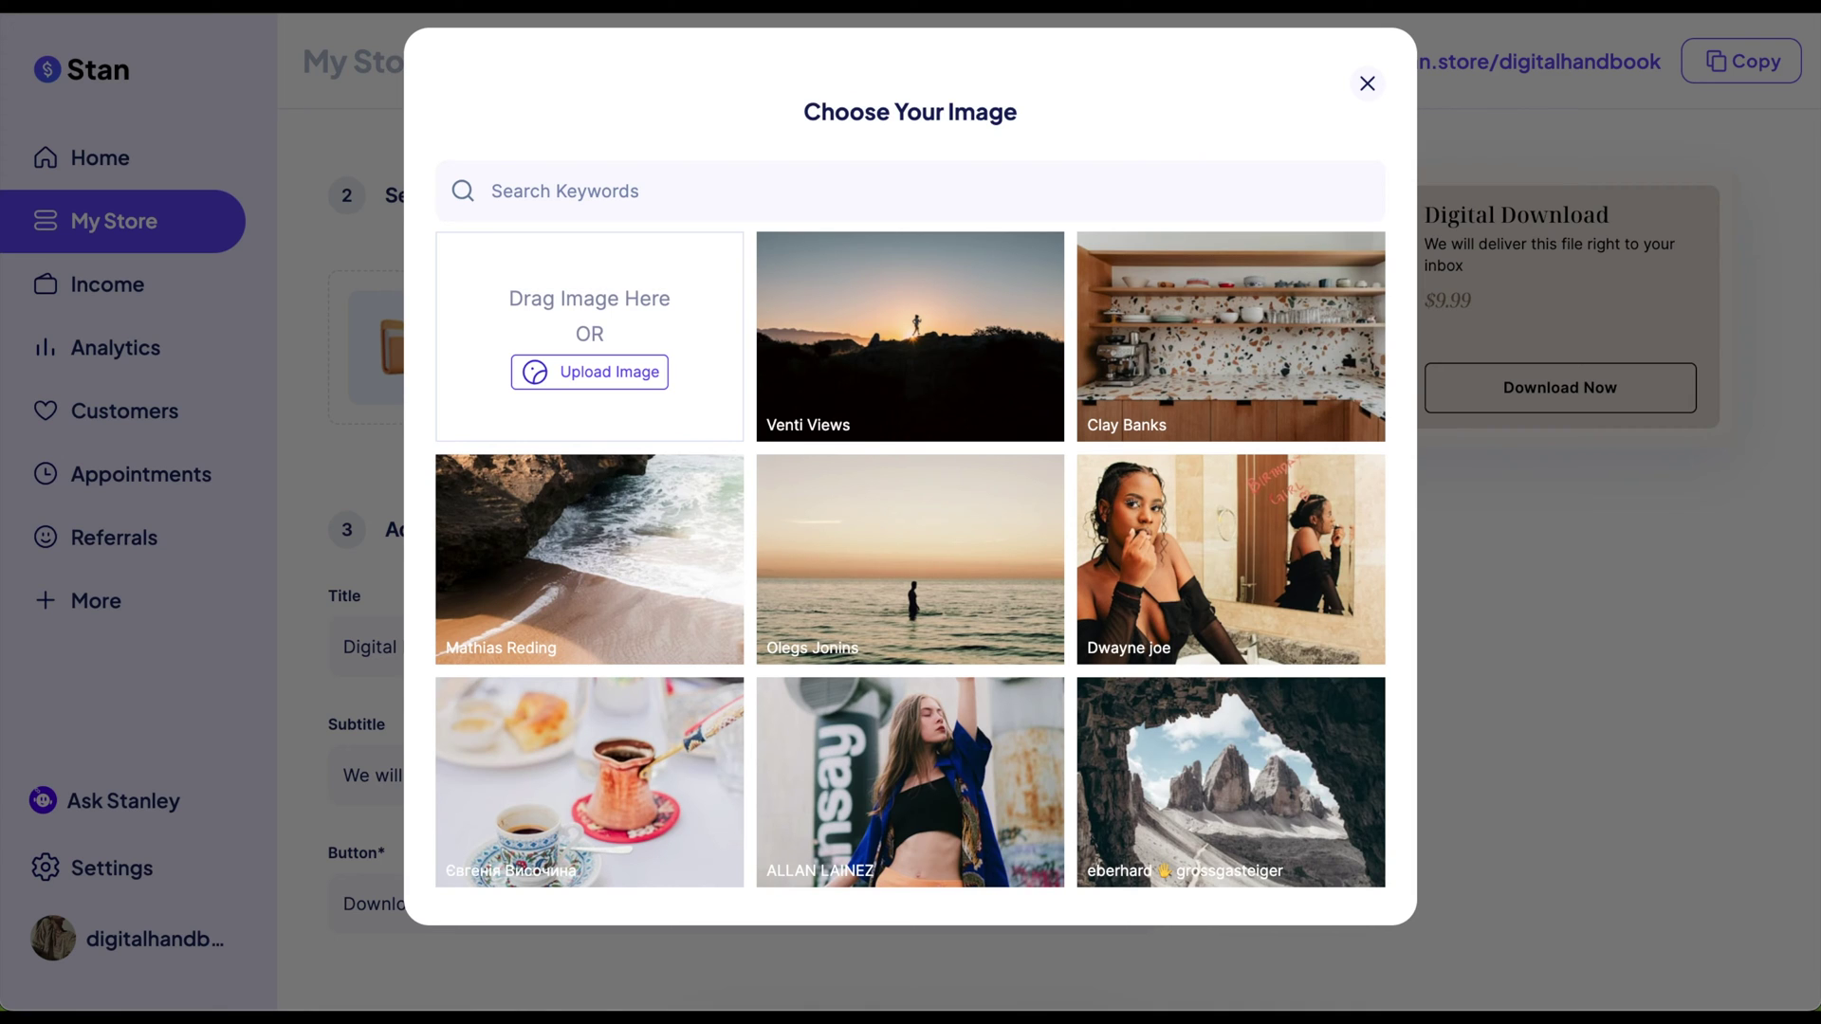
{"action": "left_click_drag", "start_coordinate": [630, 629], "coordinate": [633, 327]}
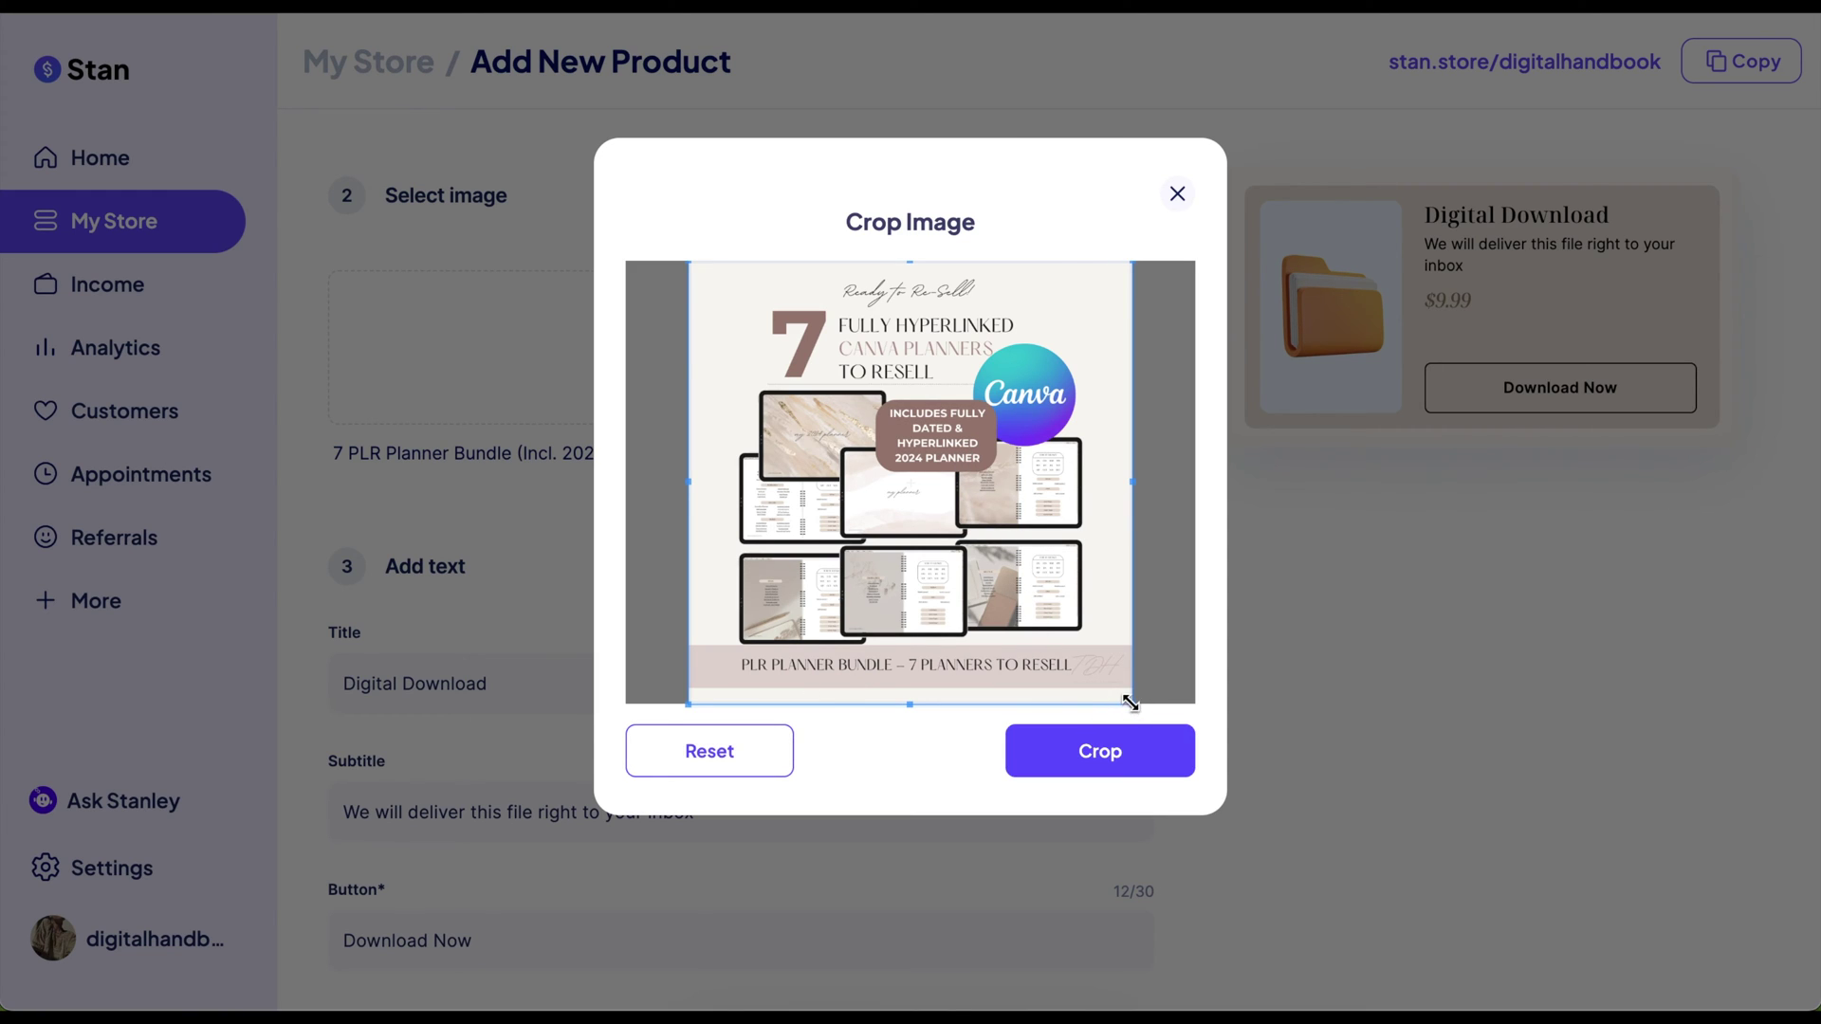
{"action": "left_click_drag", "start_coordinate": [1131, 702], "coordinate": [1200, 720]}
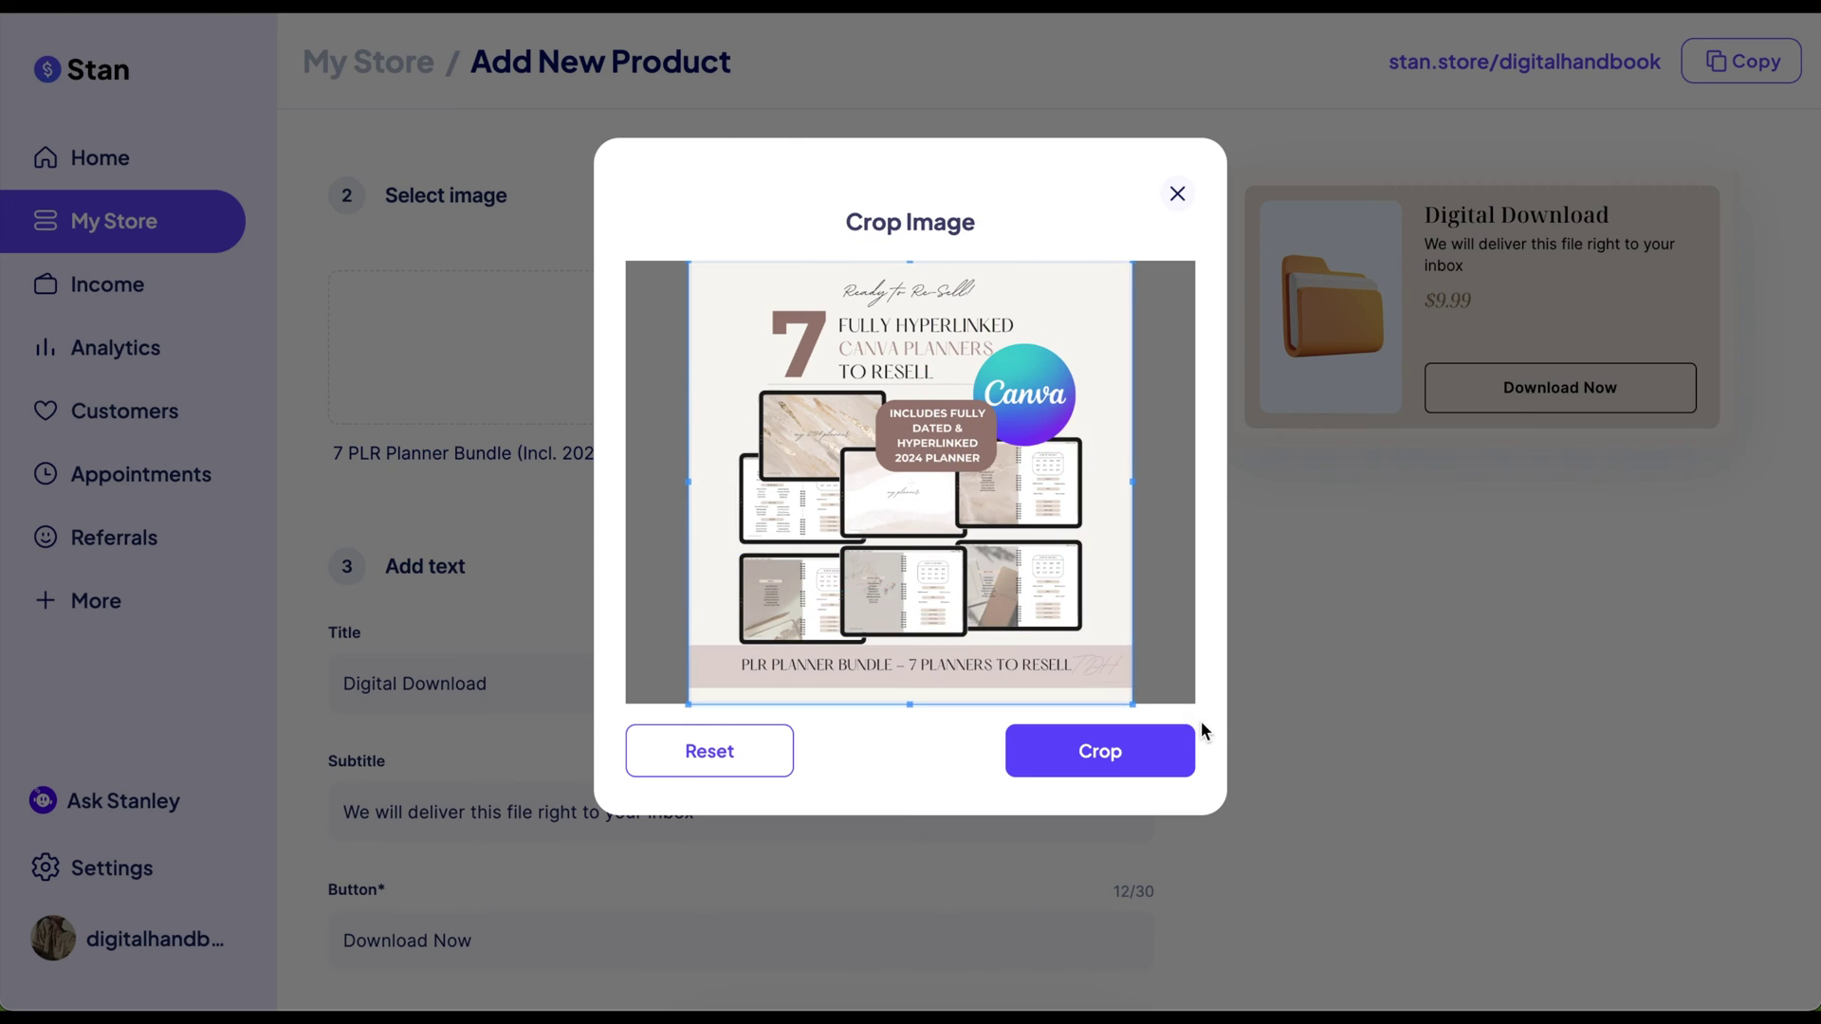
{"action": "left_click", "coordinate": [1106, 754]}
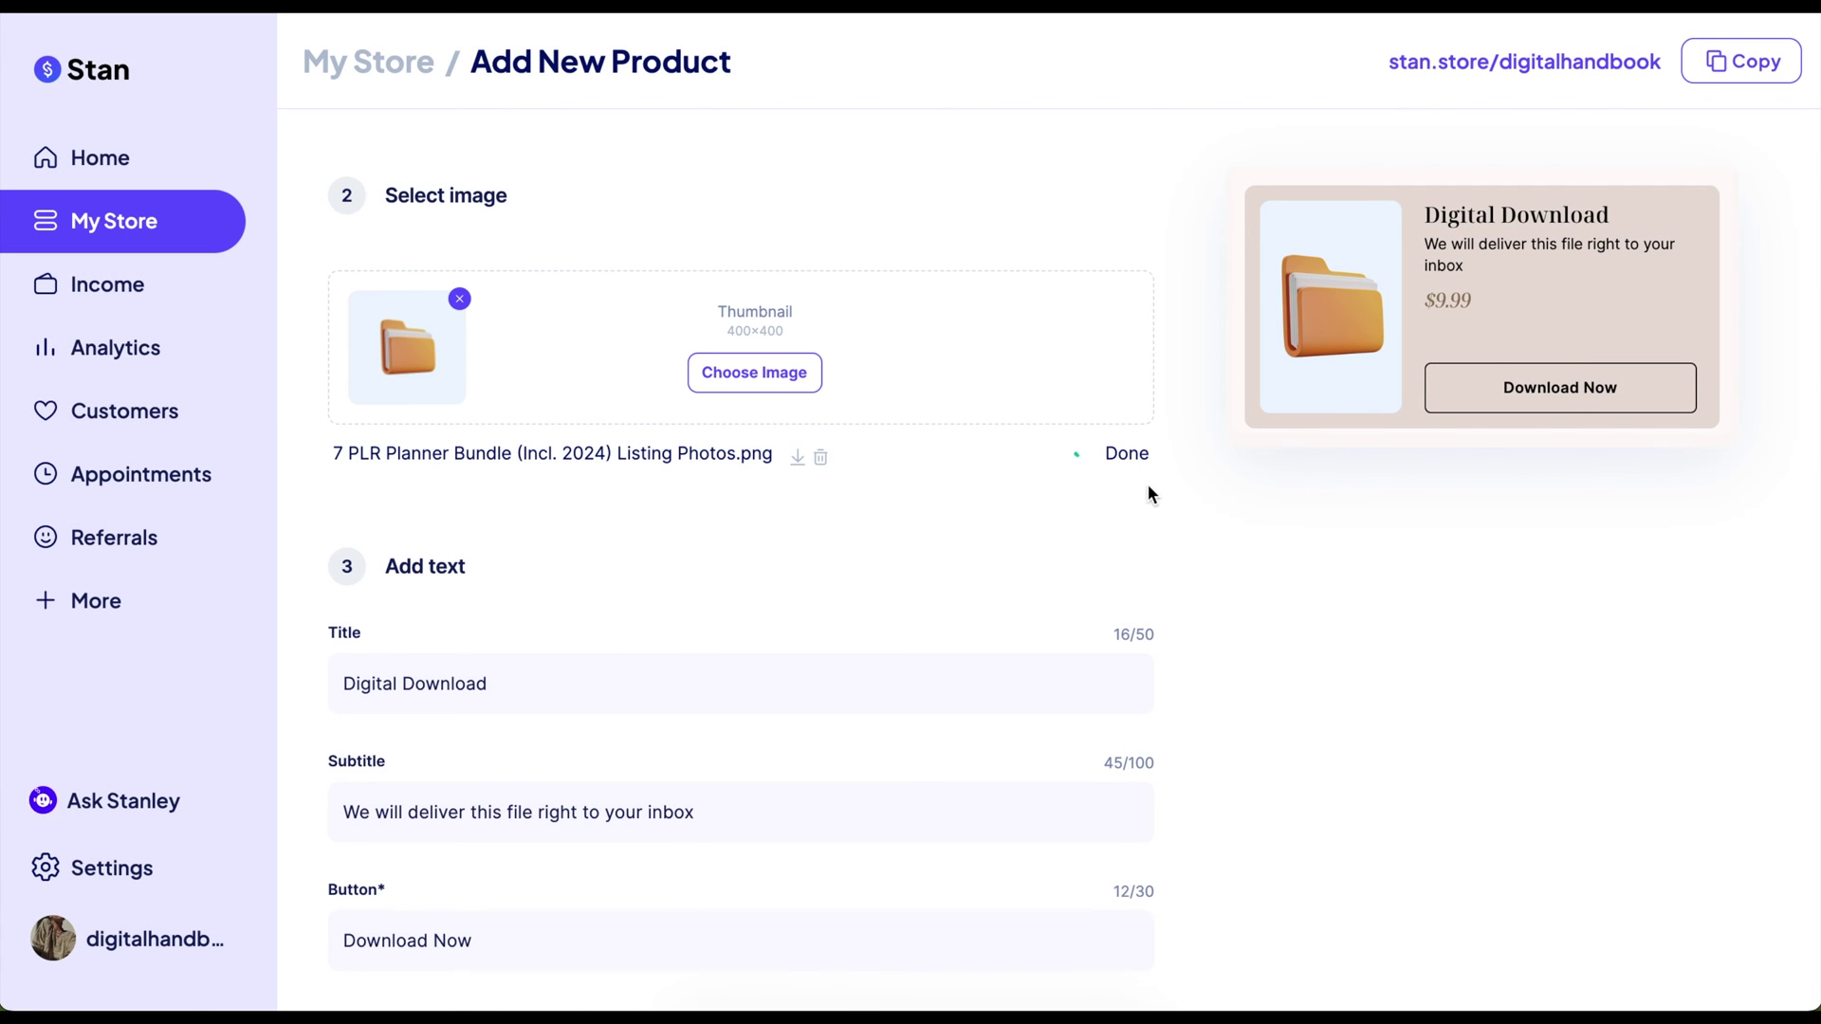
{"action": "scroll", "coordinate": [878, 544], "scroll_direction": "down", "scroll_amount": 3}
Title the product '7 PLR Digital Planners' with subtitle 'Helping you to start your online digital product business today!'.
{"action": "scroll", "coordinate": [498, 398], "scroll_direction": "up", "scroll_amount": 1}
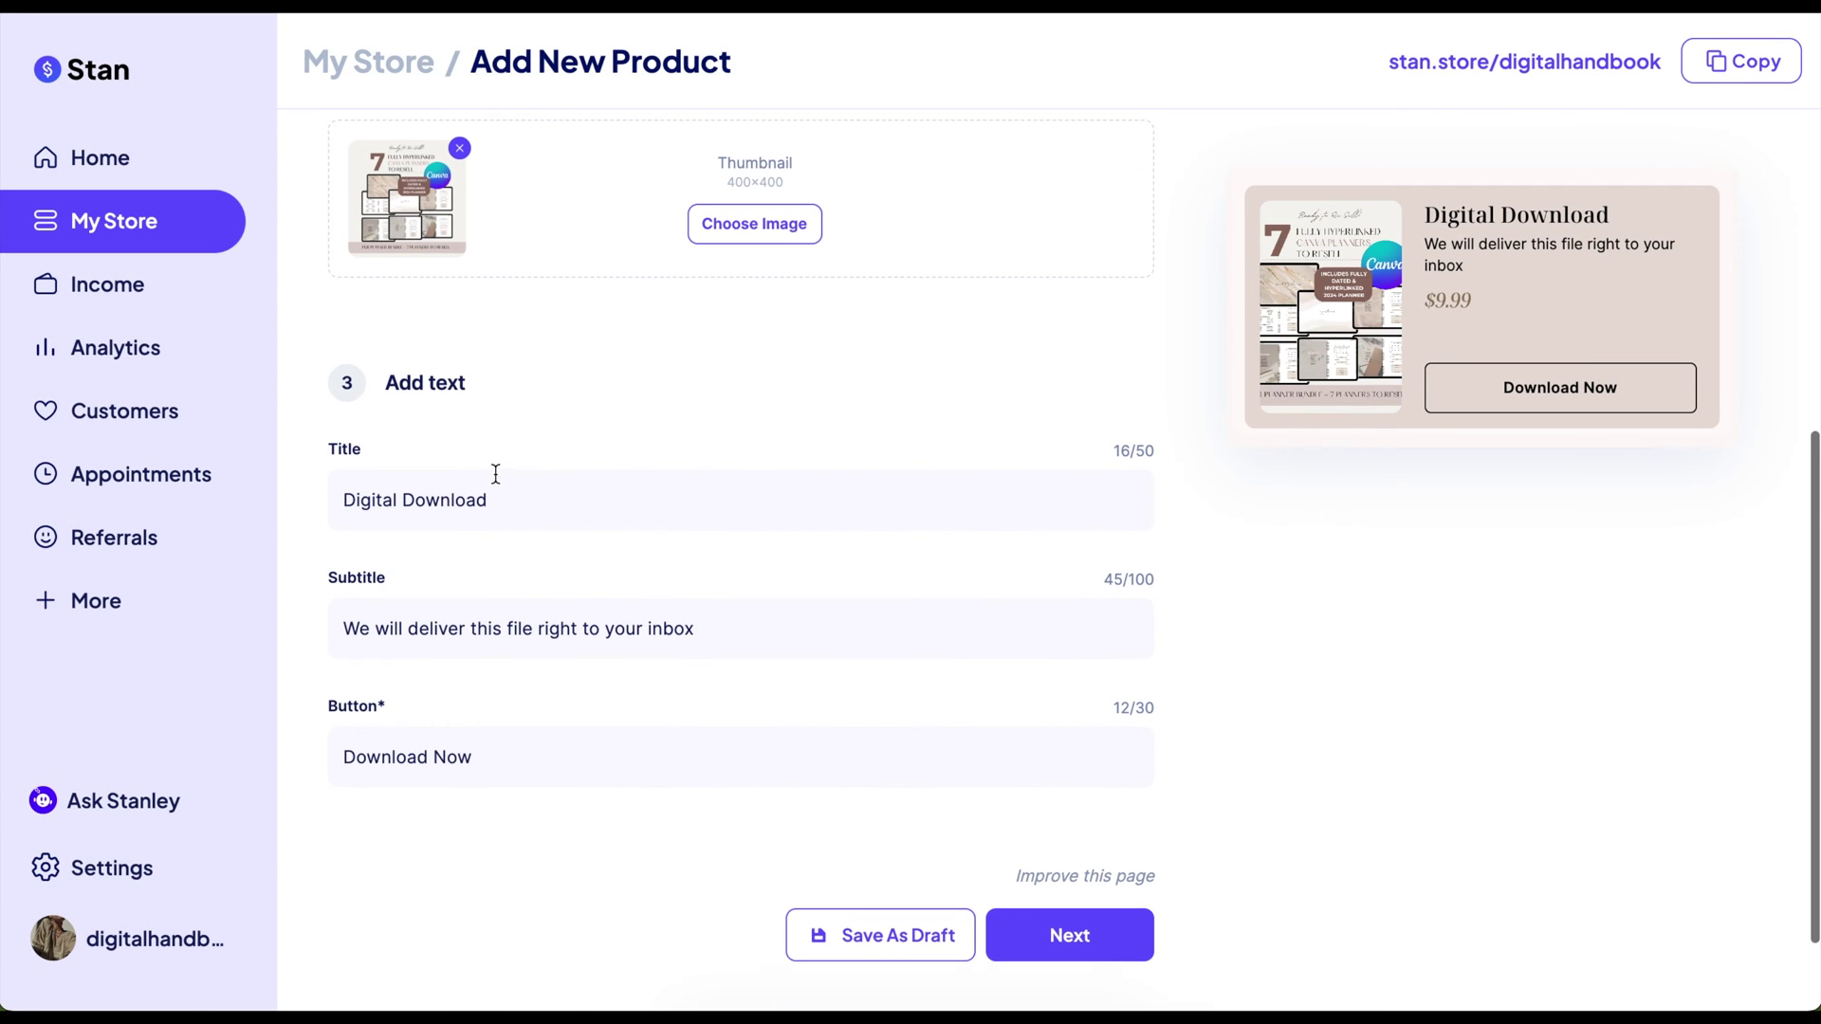
{"action": "triple_click", "coordinate": [523, 499]}
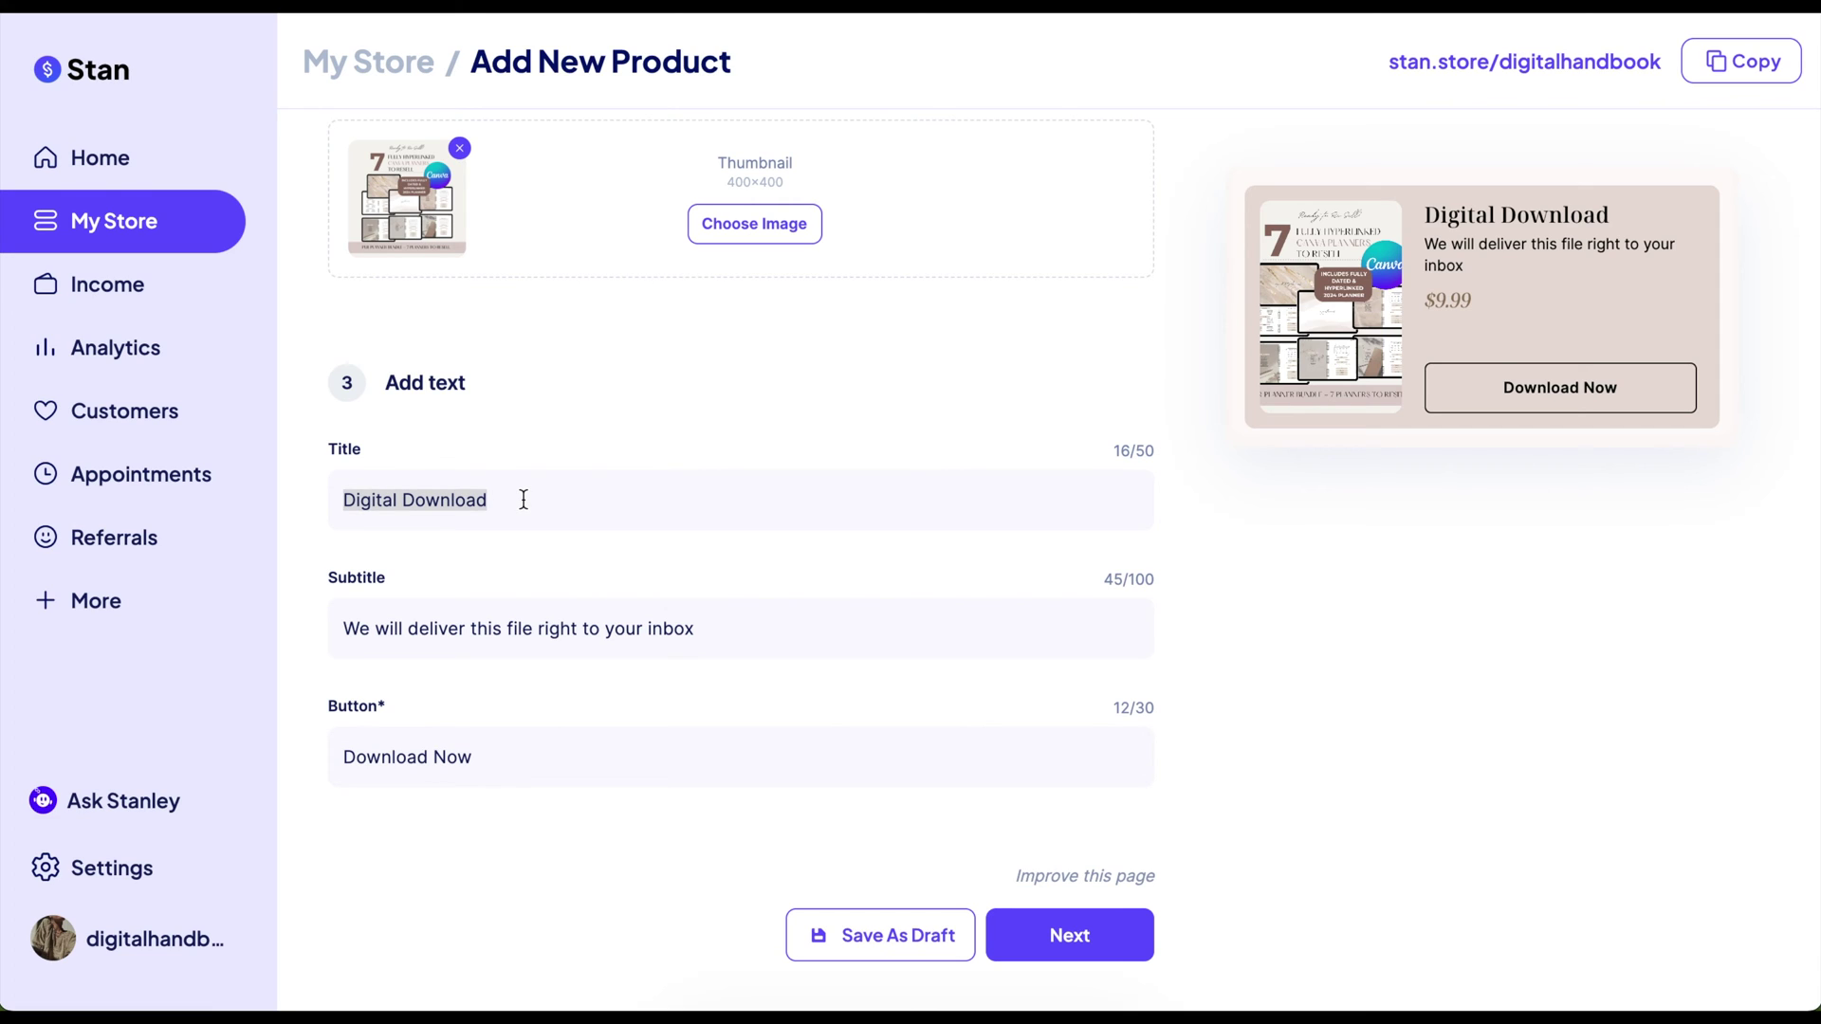
{"action": "type", "text": "7 PLR "}
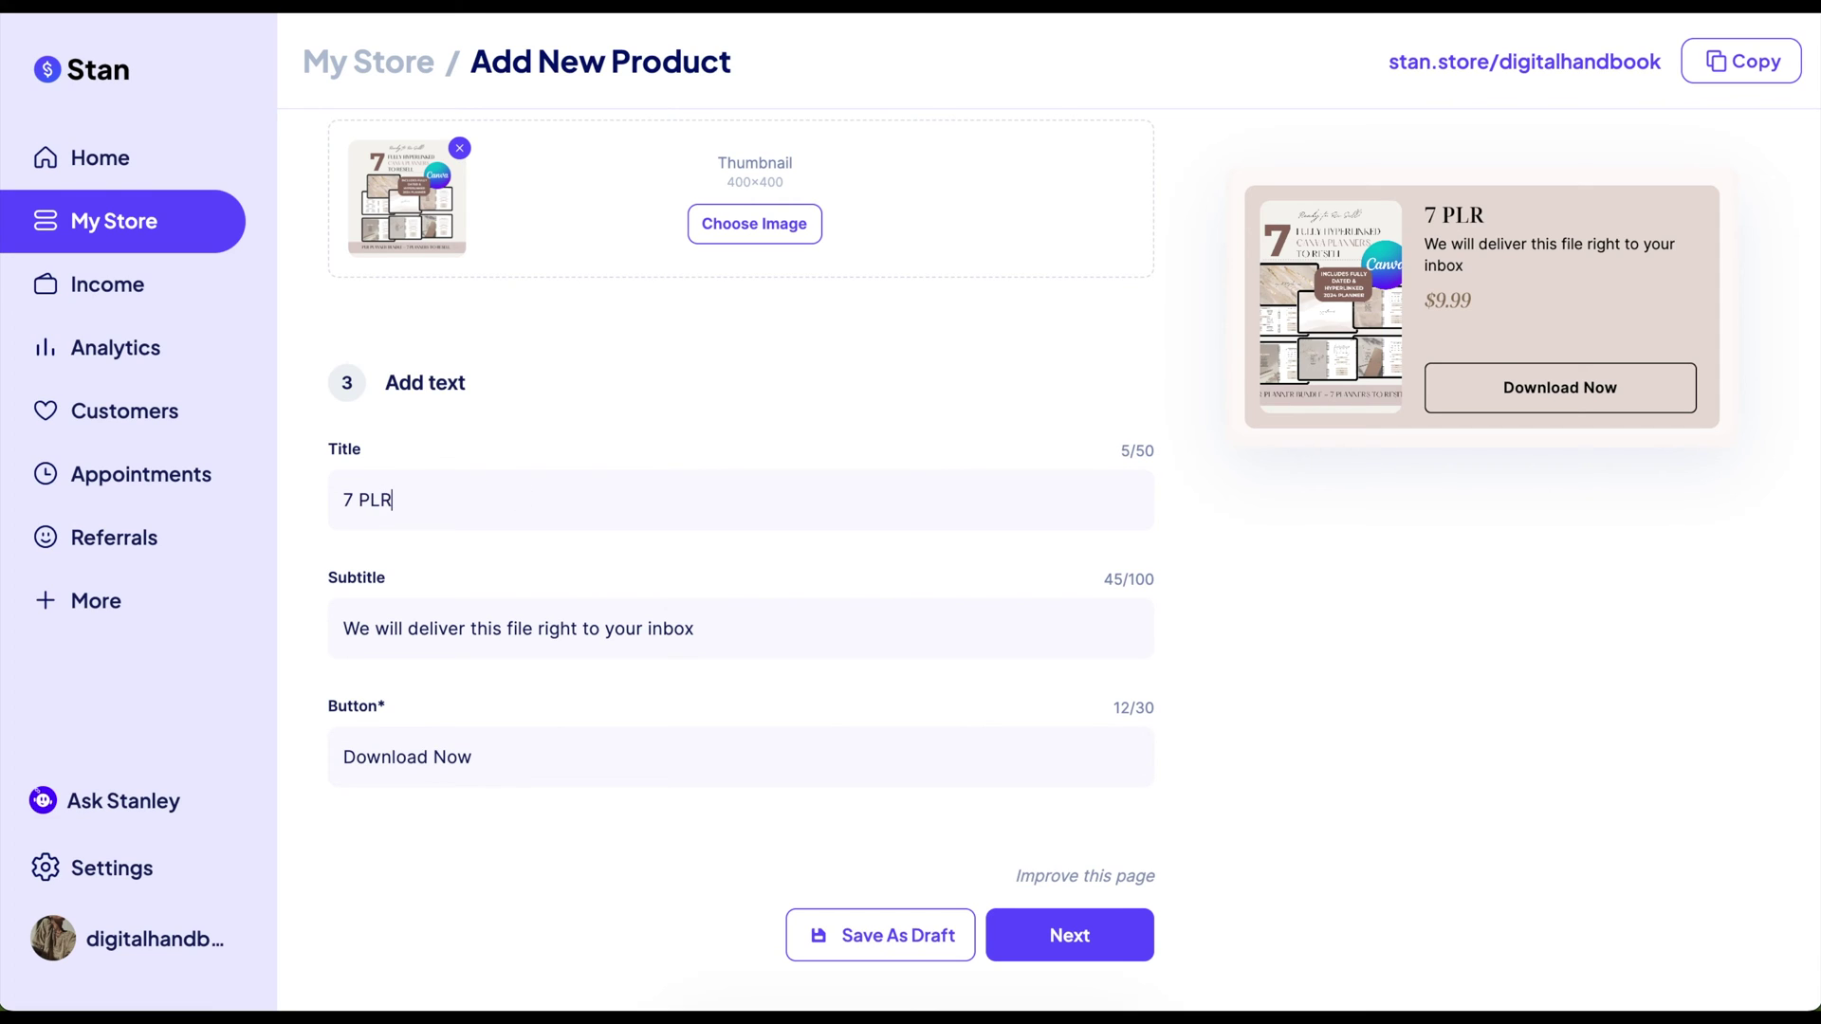
{"action": "type", "text": "Digital Planners"}
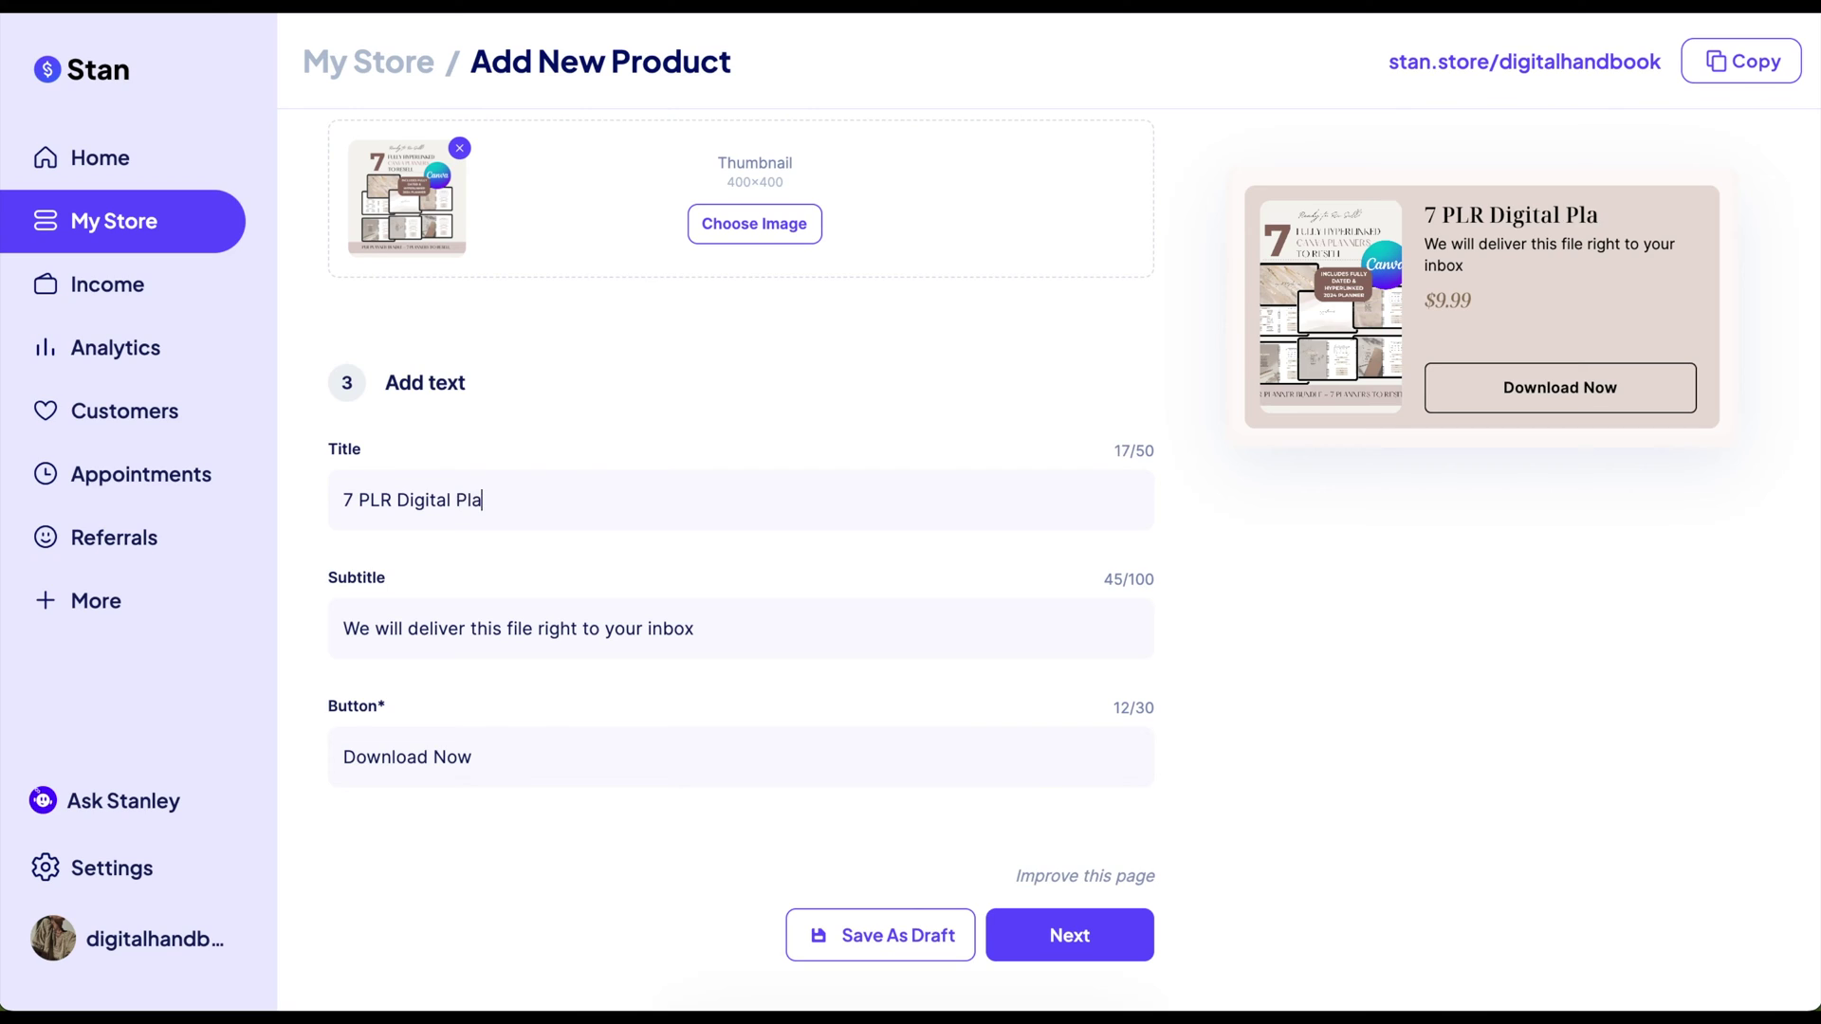
{"action": "triple_click", "coordinate": [578, 630]}
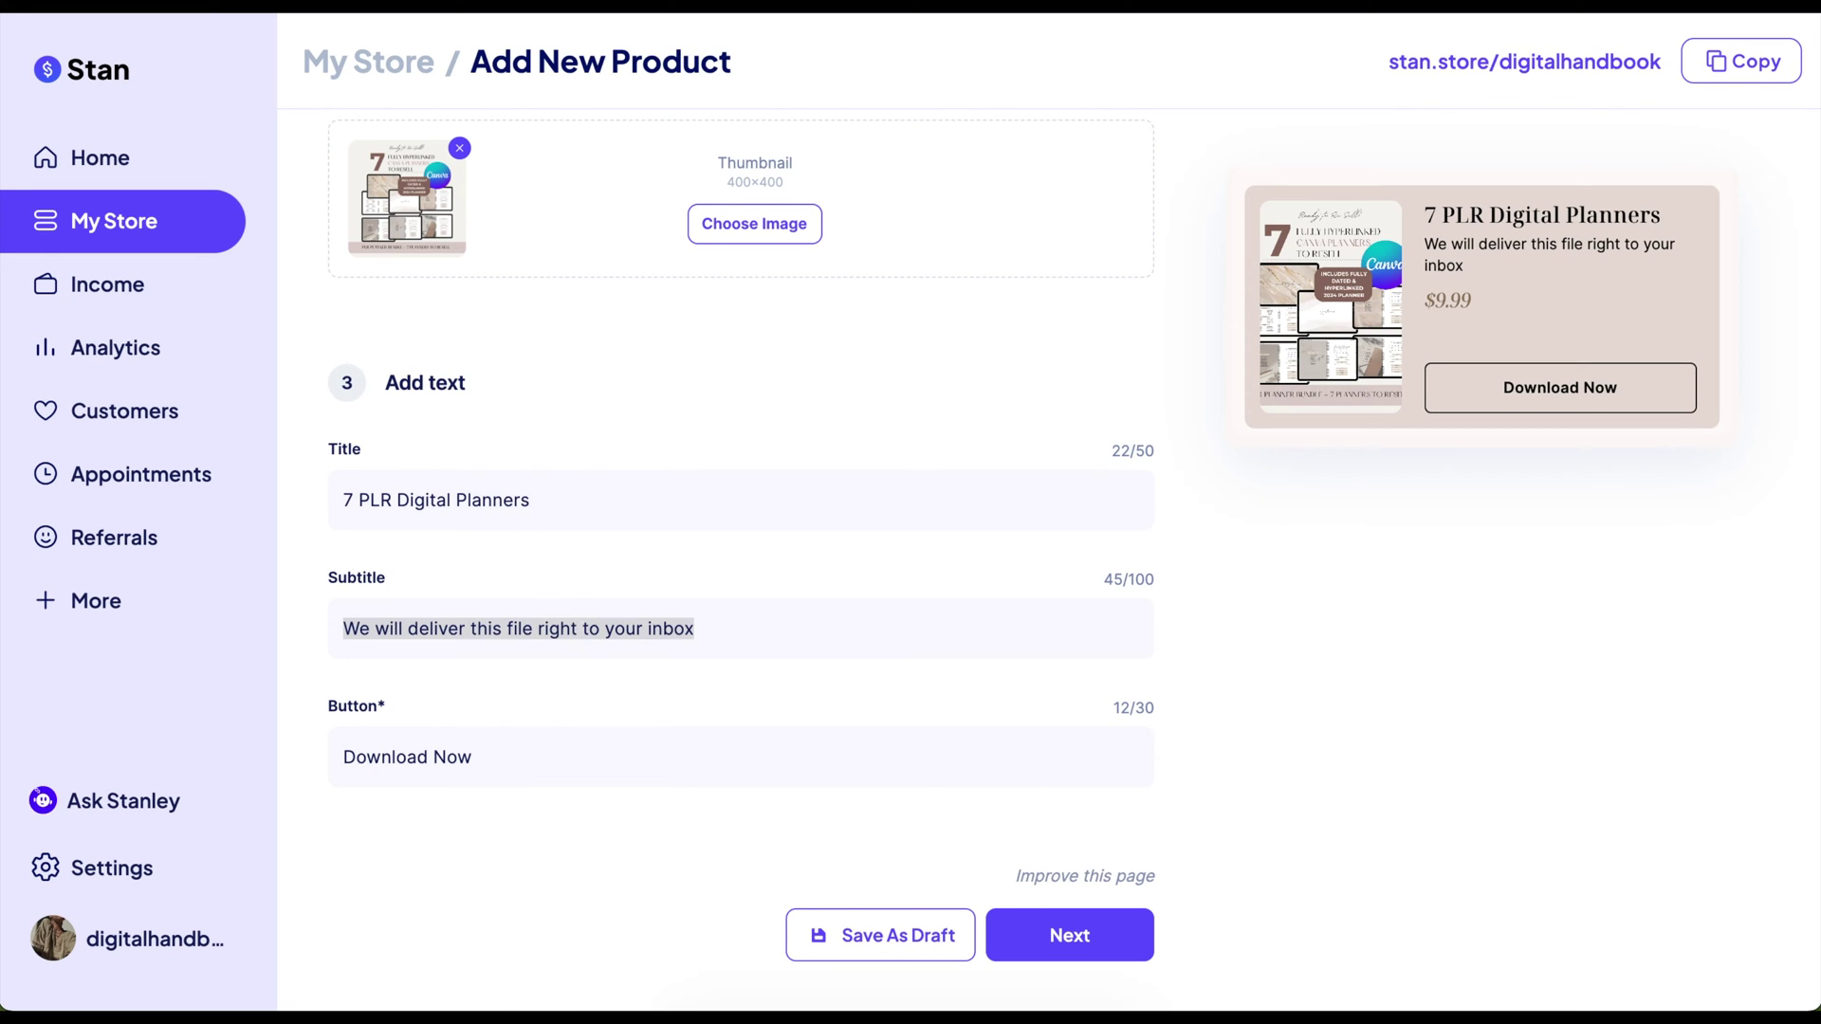
{"action": "type", "text": "Helping you to st"}
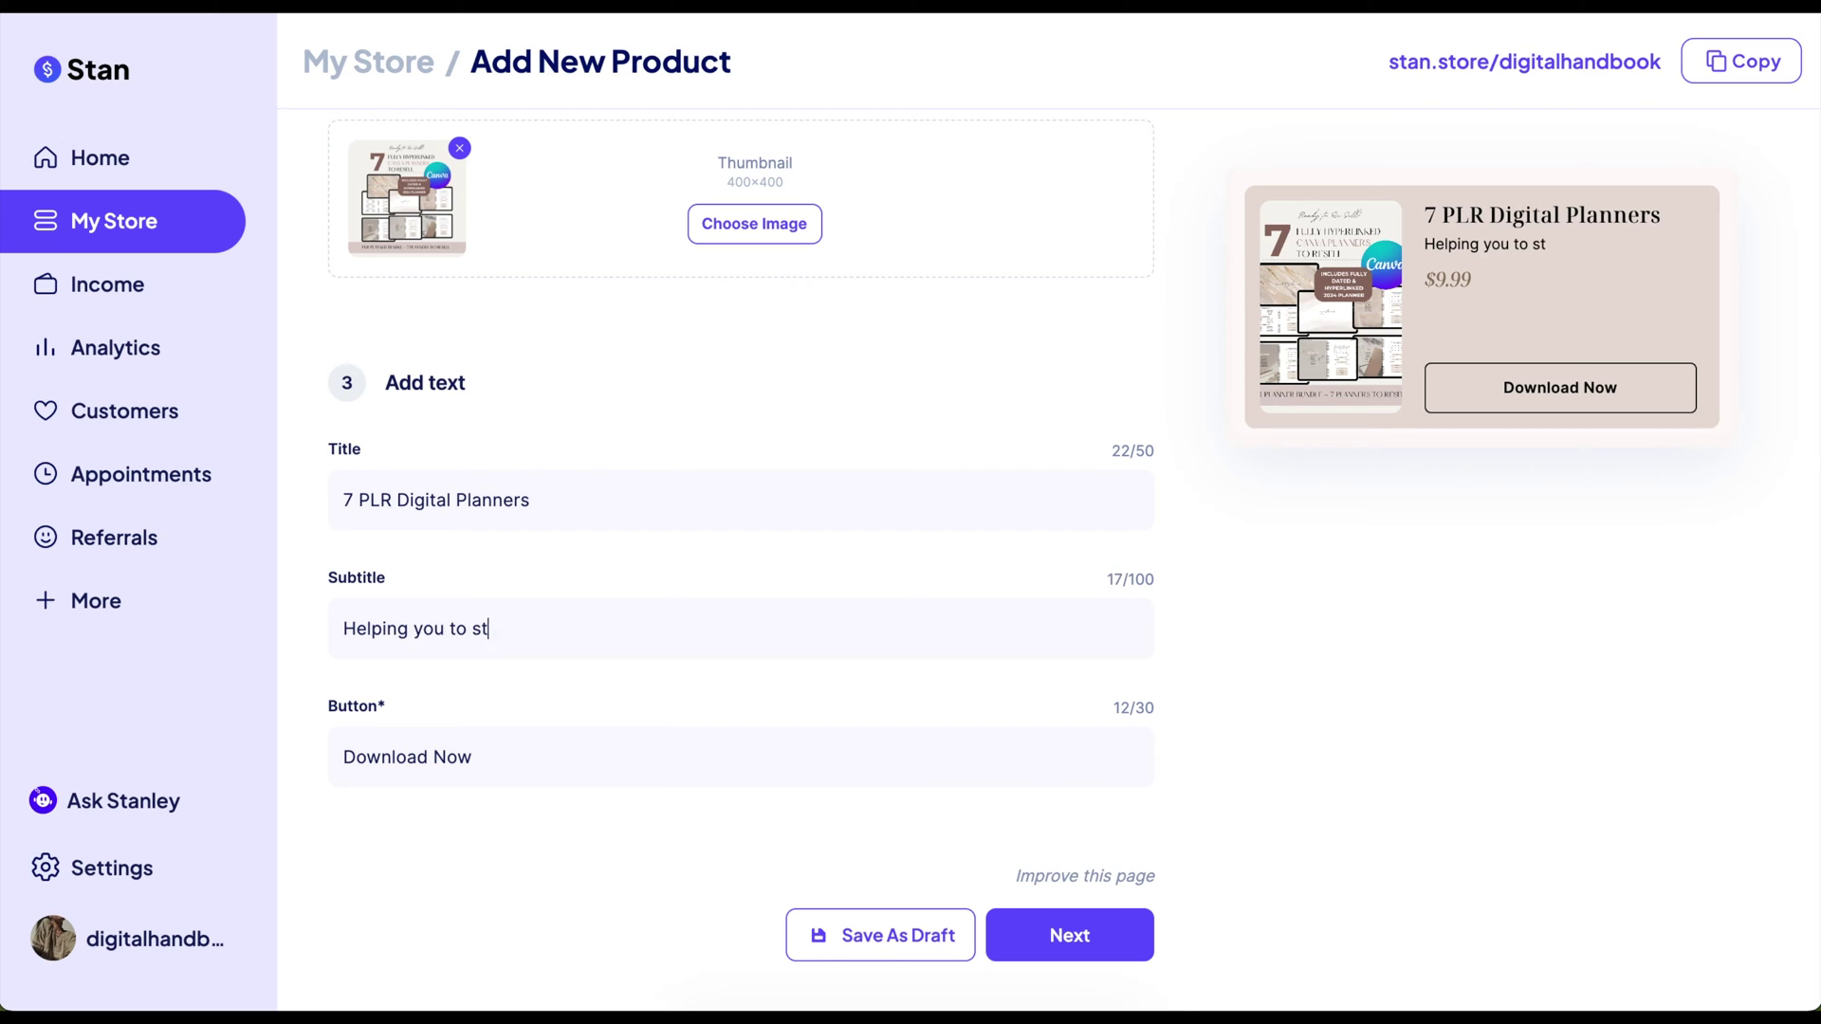
{"action": "type", "text": "art your inline"}
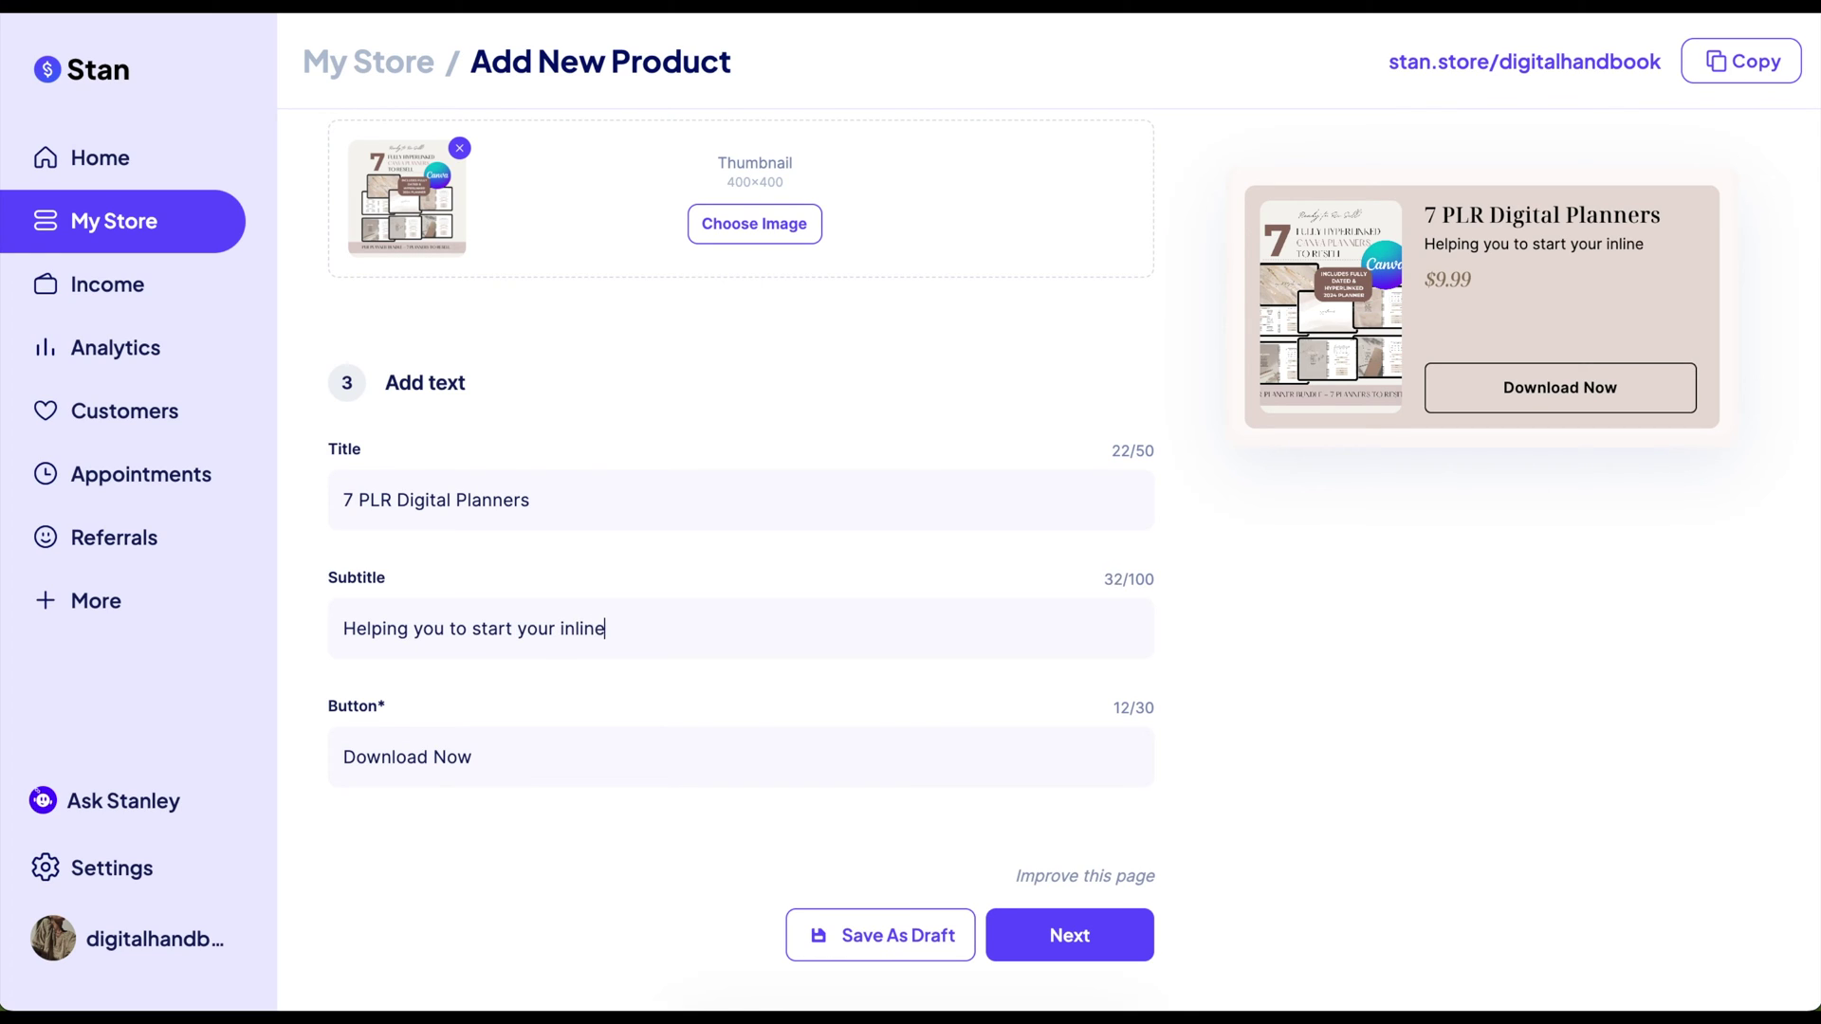
{"action": "key", "text": "BackSpace"}
{"action": "key", "text": "BackSpace"}
{"action": "key", "text": "BackSpace"}
{"action": "key", "text": "BackSpace"}
{"action": "key", "text": "BackSpace"}
{"action": "key", "text": "BackSpace"}
{"action": "type", "text": "online digital produ"}
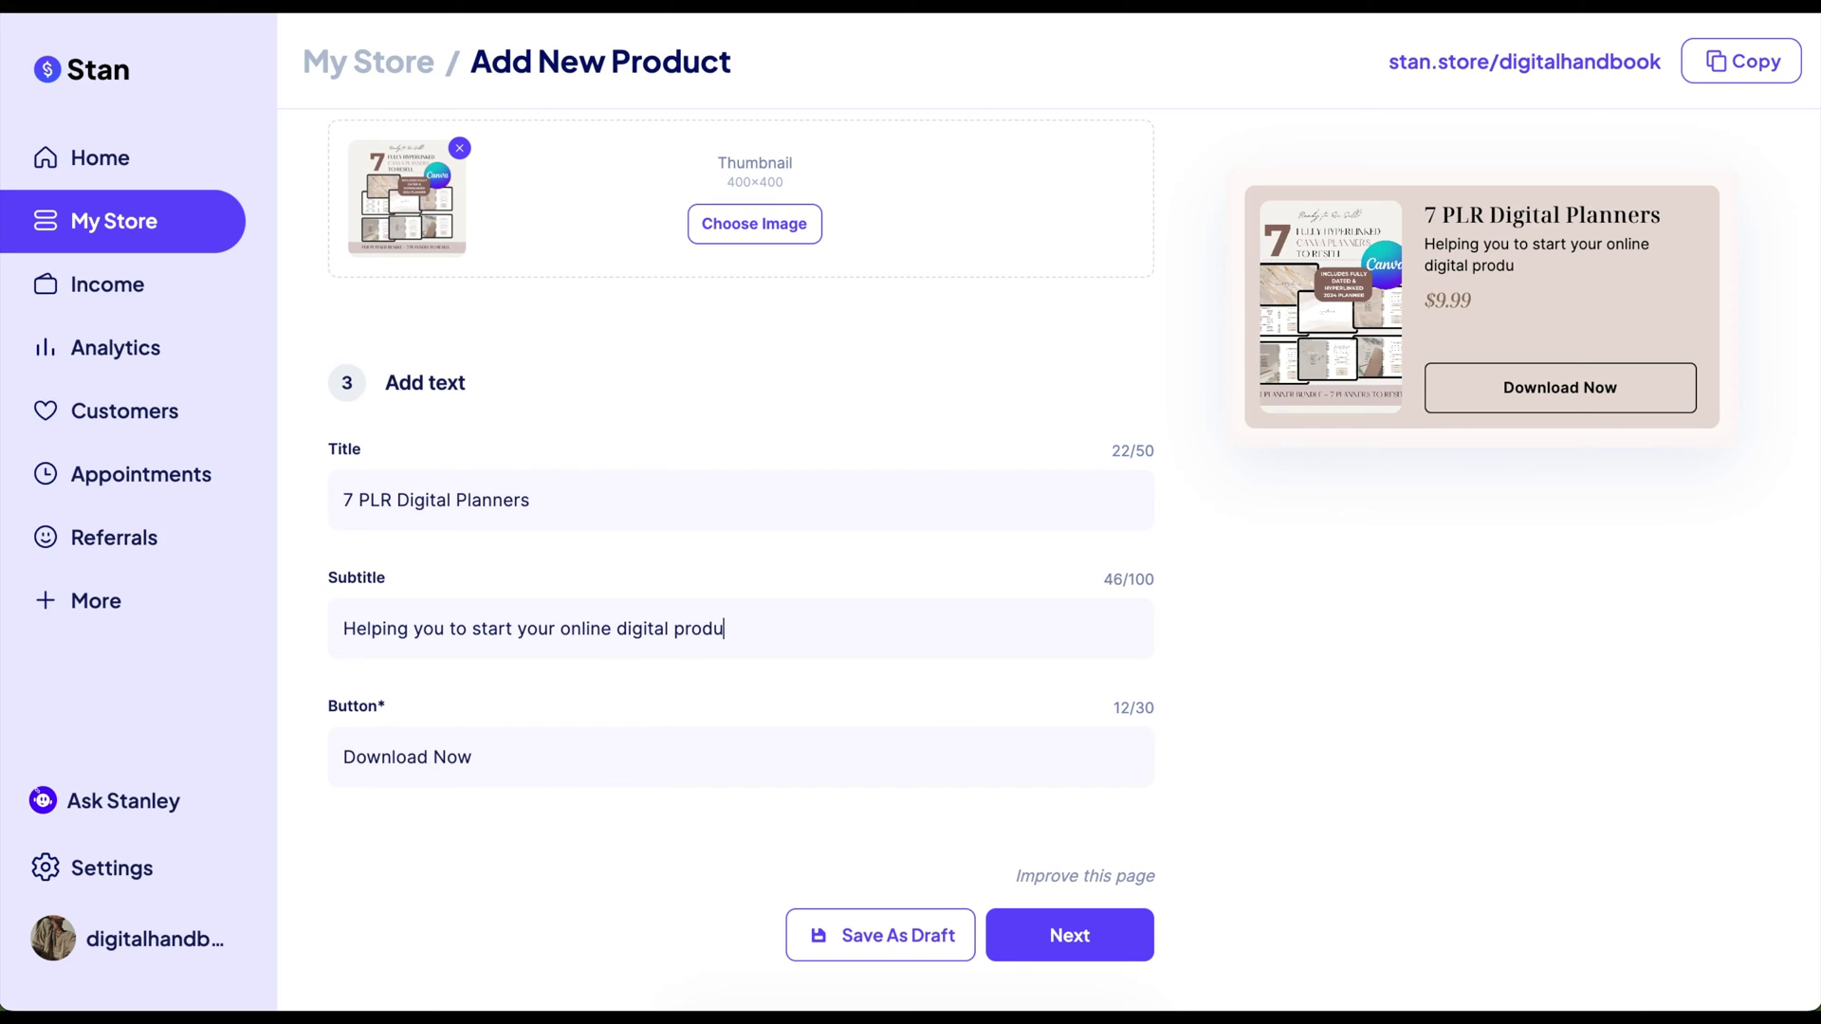
{"action": "type", "text": "ct business tod"}
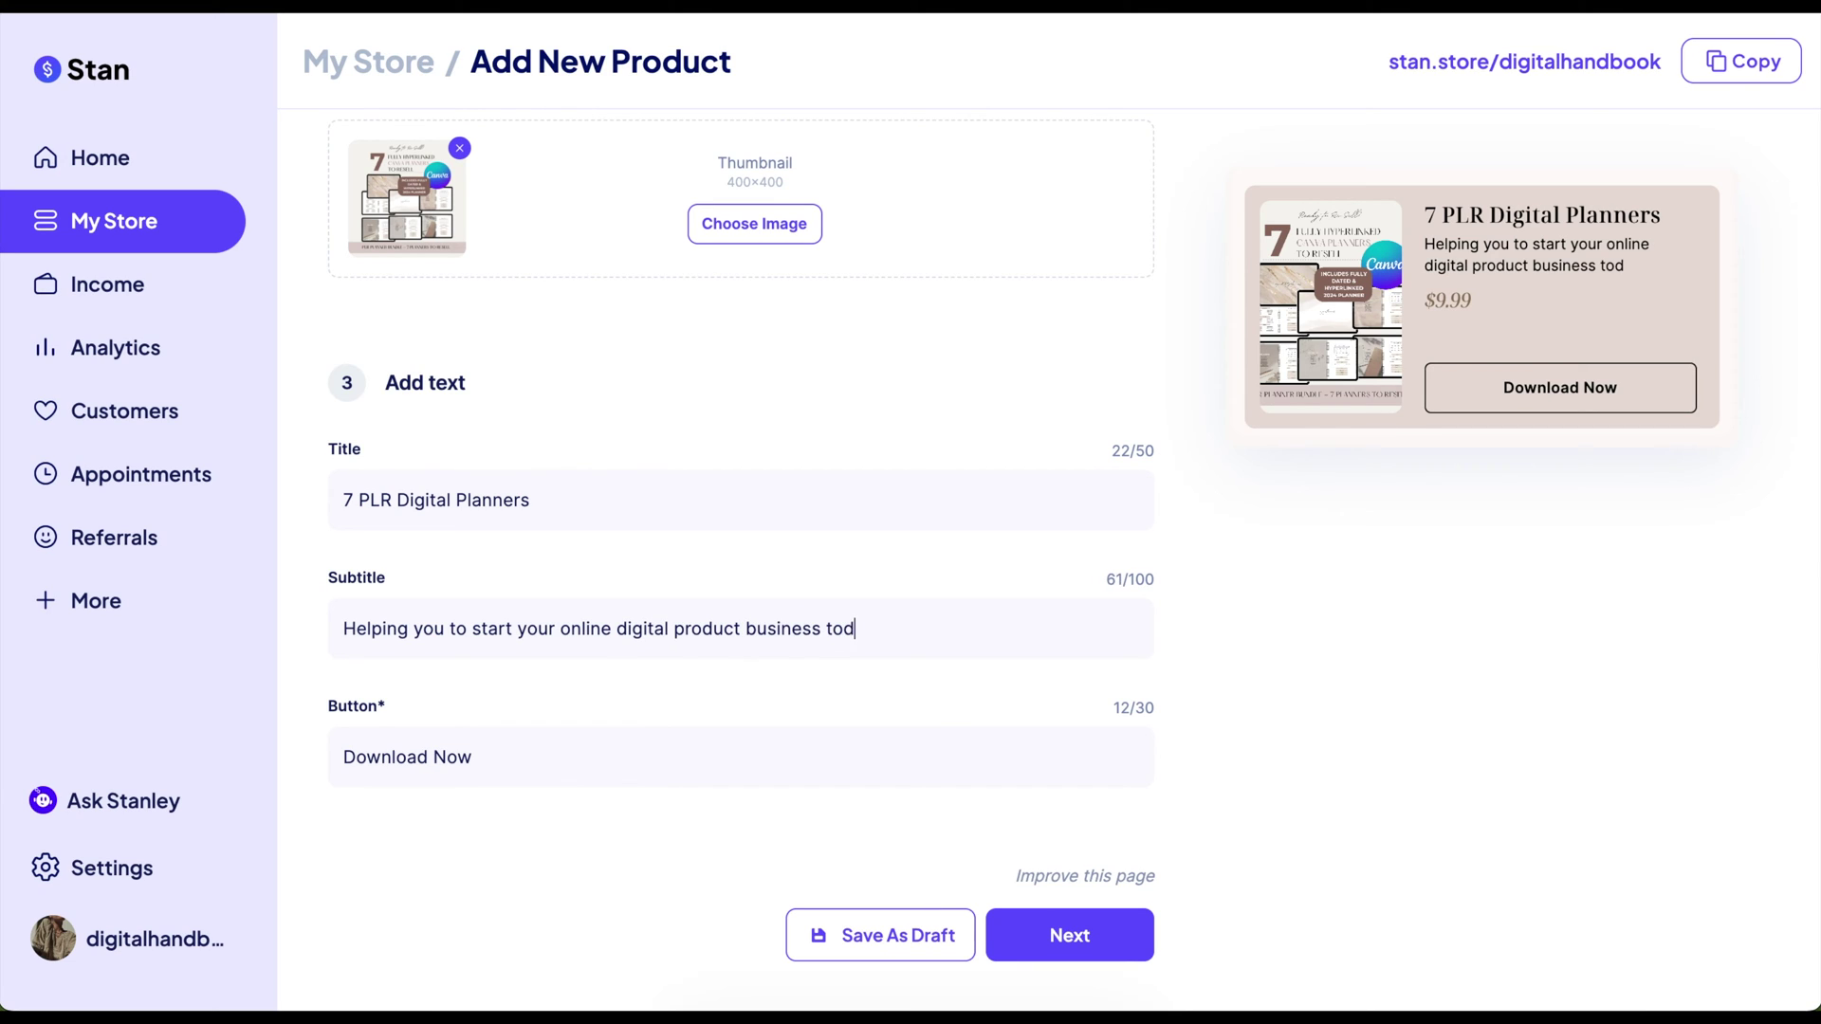
{"action": "type", "text": "ay!"}
Change the button label from Download Now to 'See Inside' and continue to the checkout page.
{"action": "scroll", "coordinate": [528, 728], "scroll_direction": "up", "scroll_amount": 1}
{"action": "triple_click", "coordinate": [510, 768]}
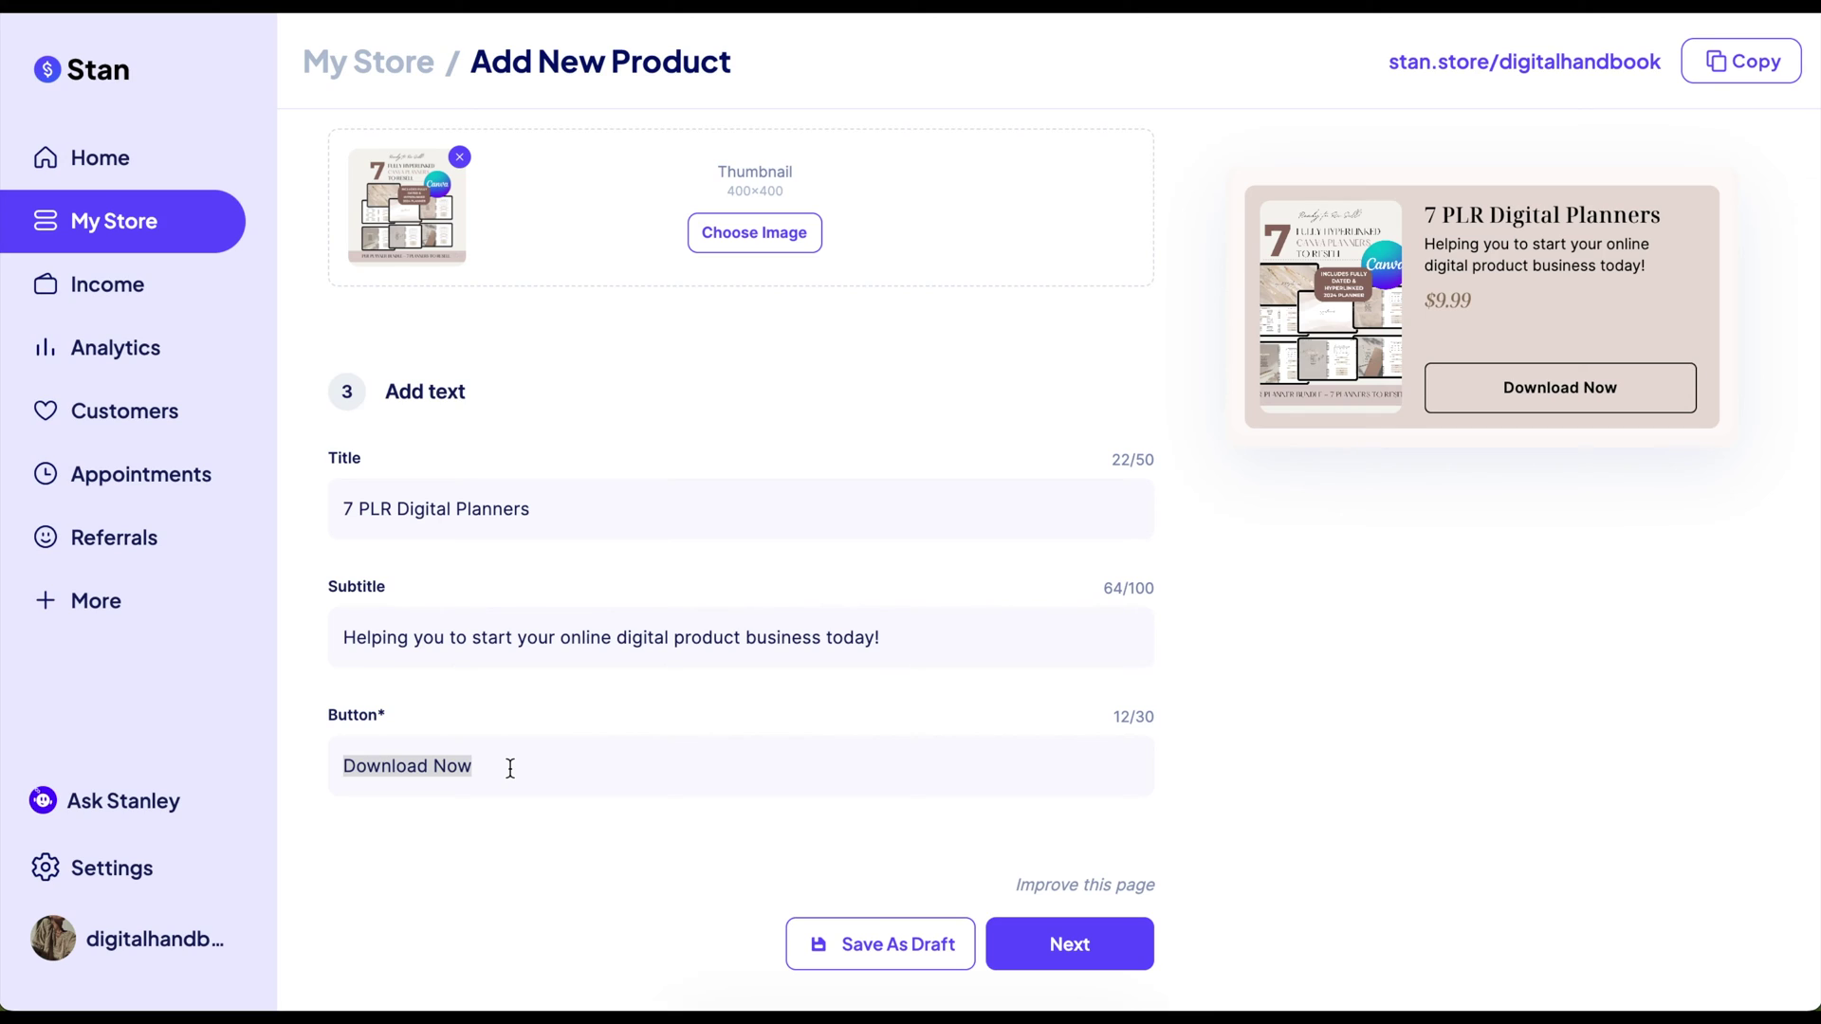
{"action": "type", "text": "See Inside"}
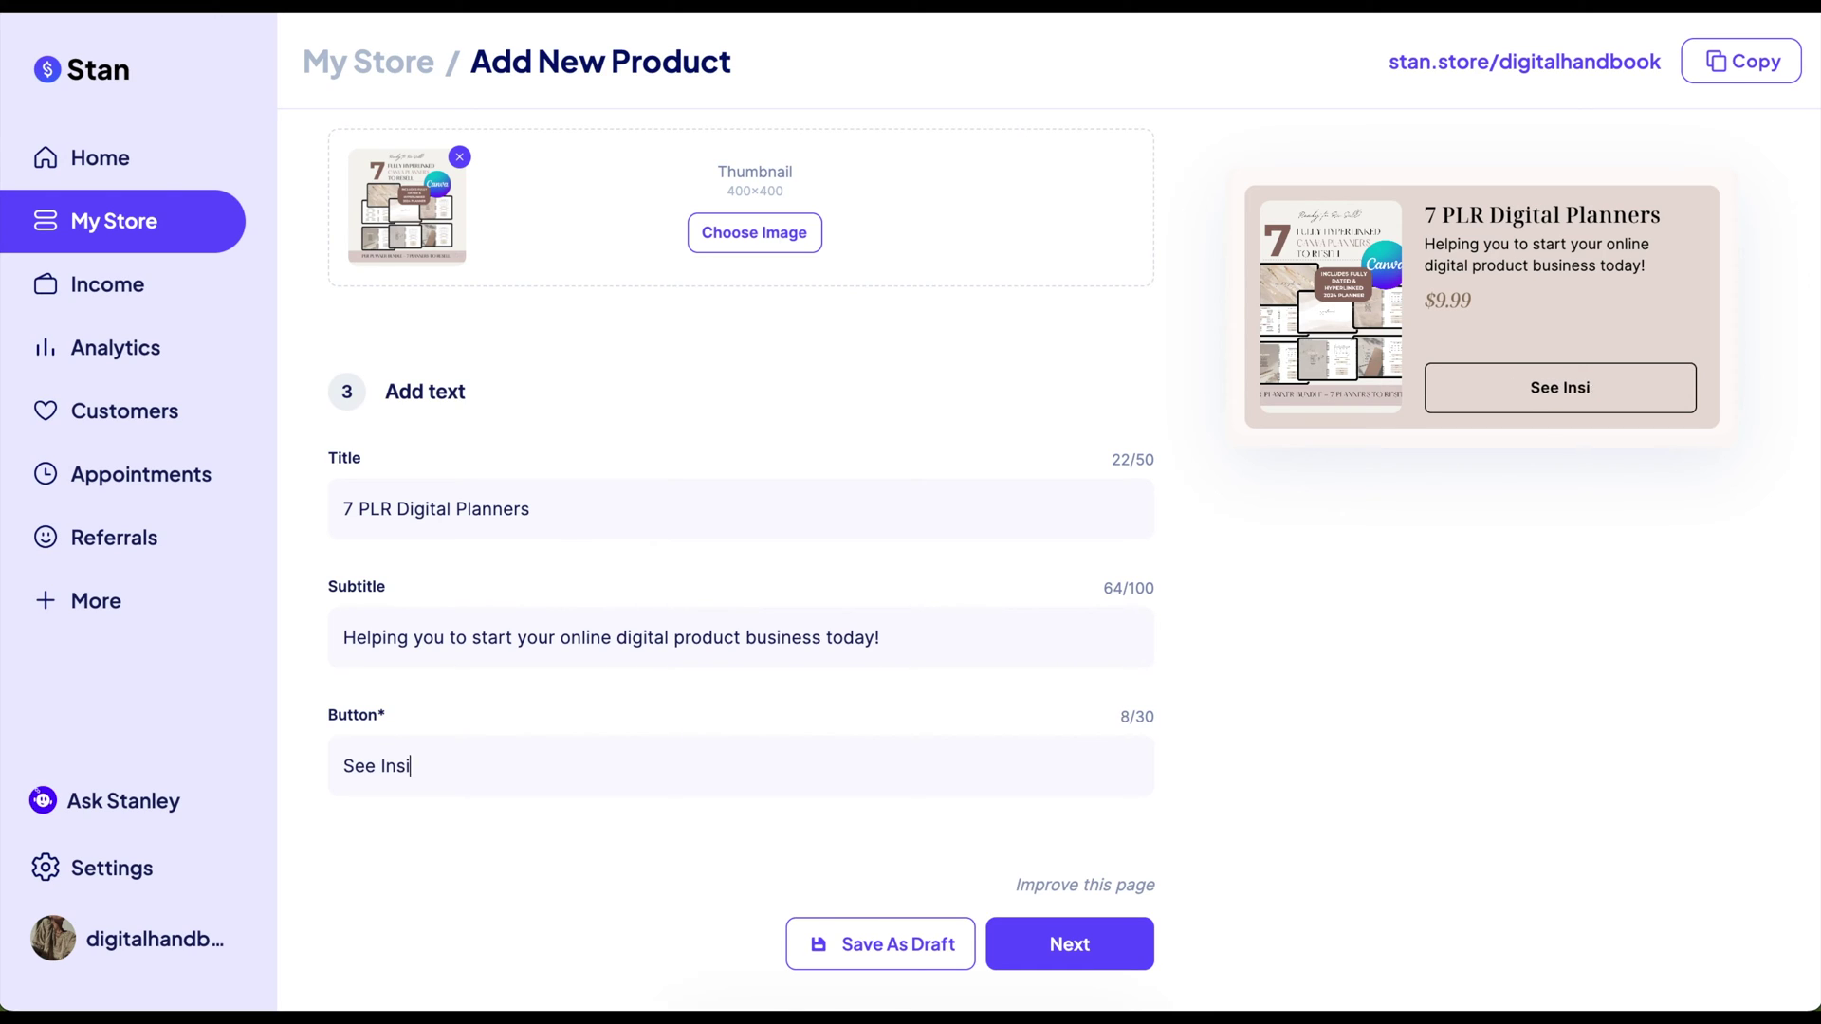
{"action": "left_click", "coordinate": [1053, 943]}
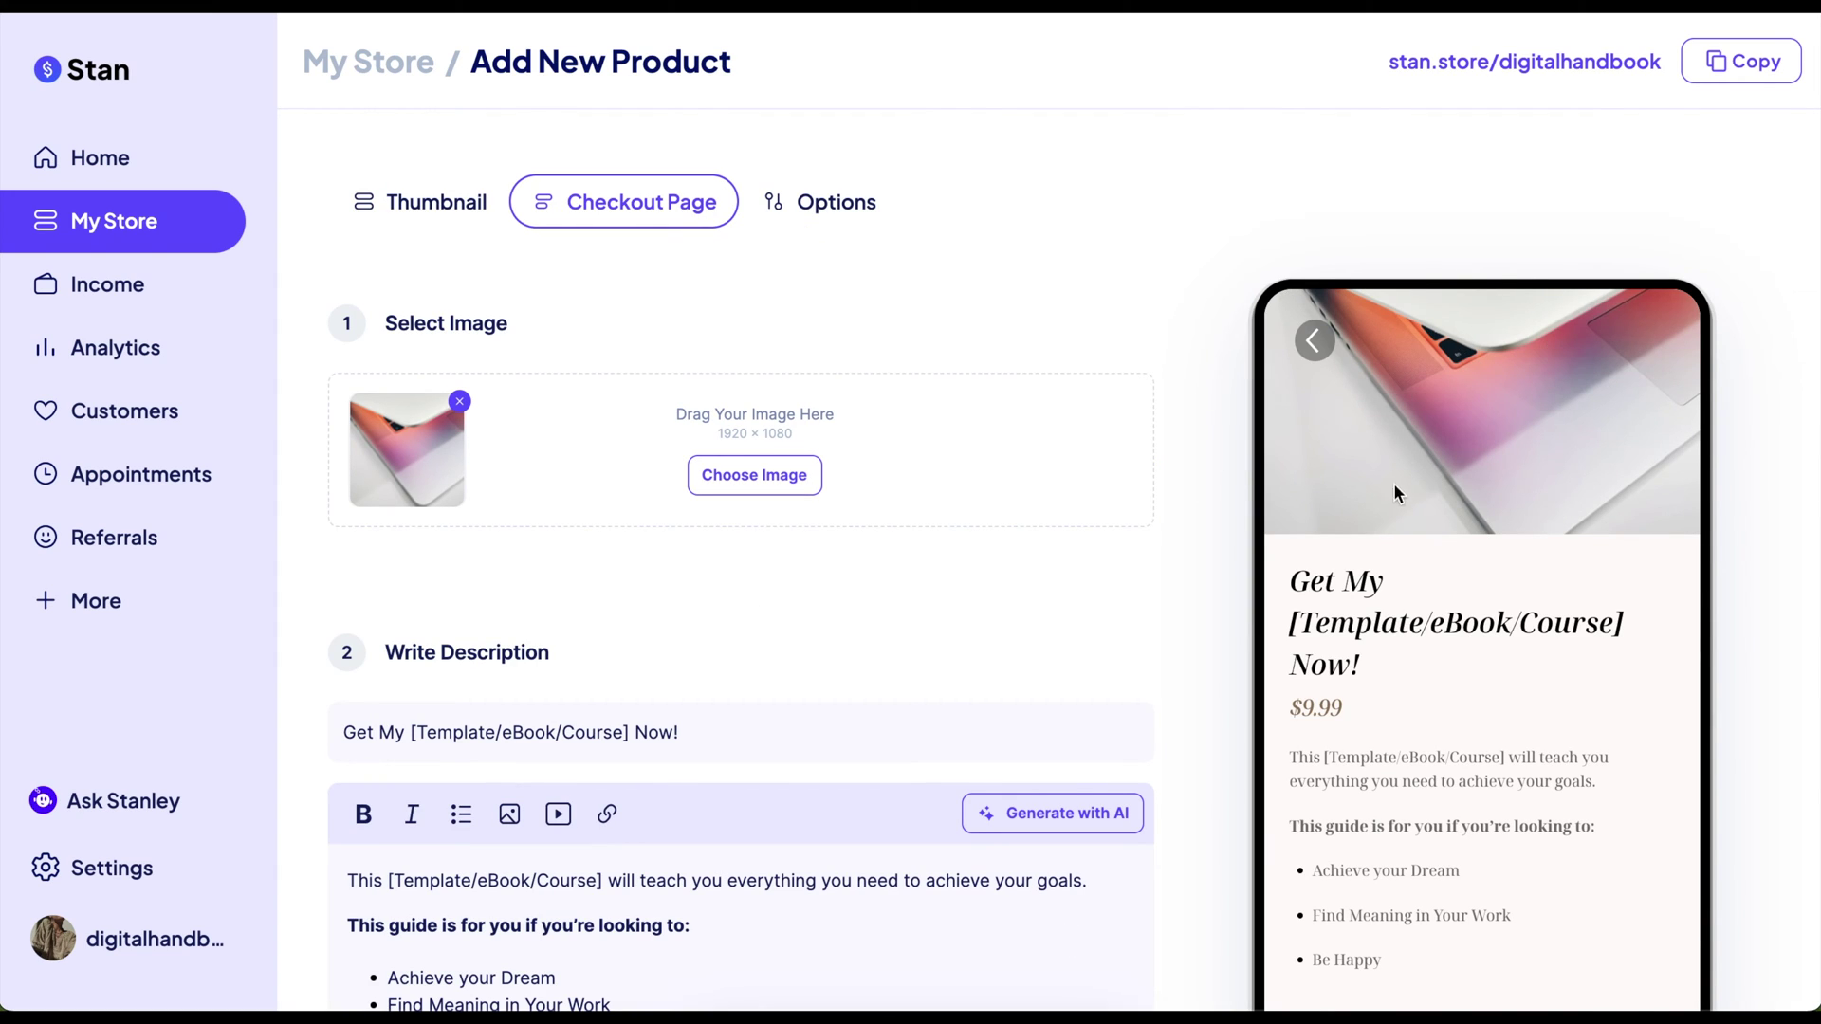
{"action": "left_click", "coordinate": [717, 488]}
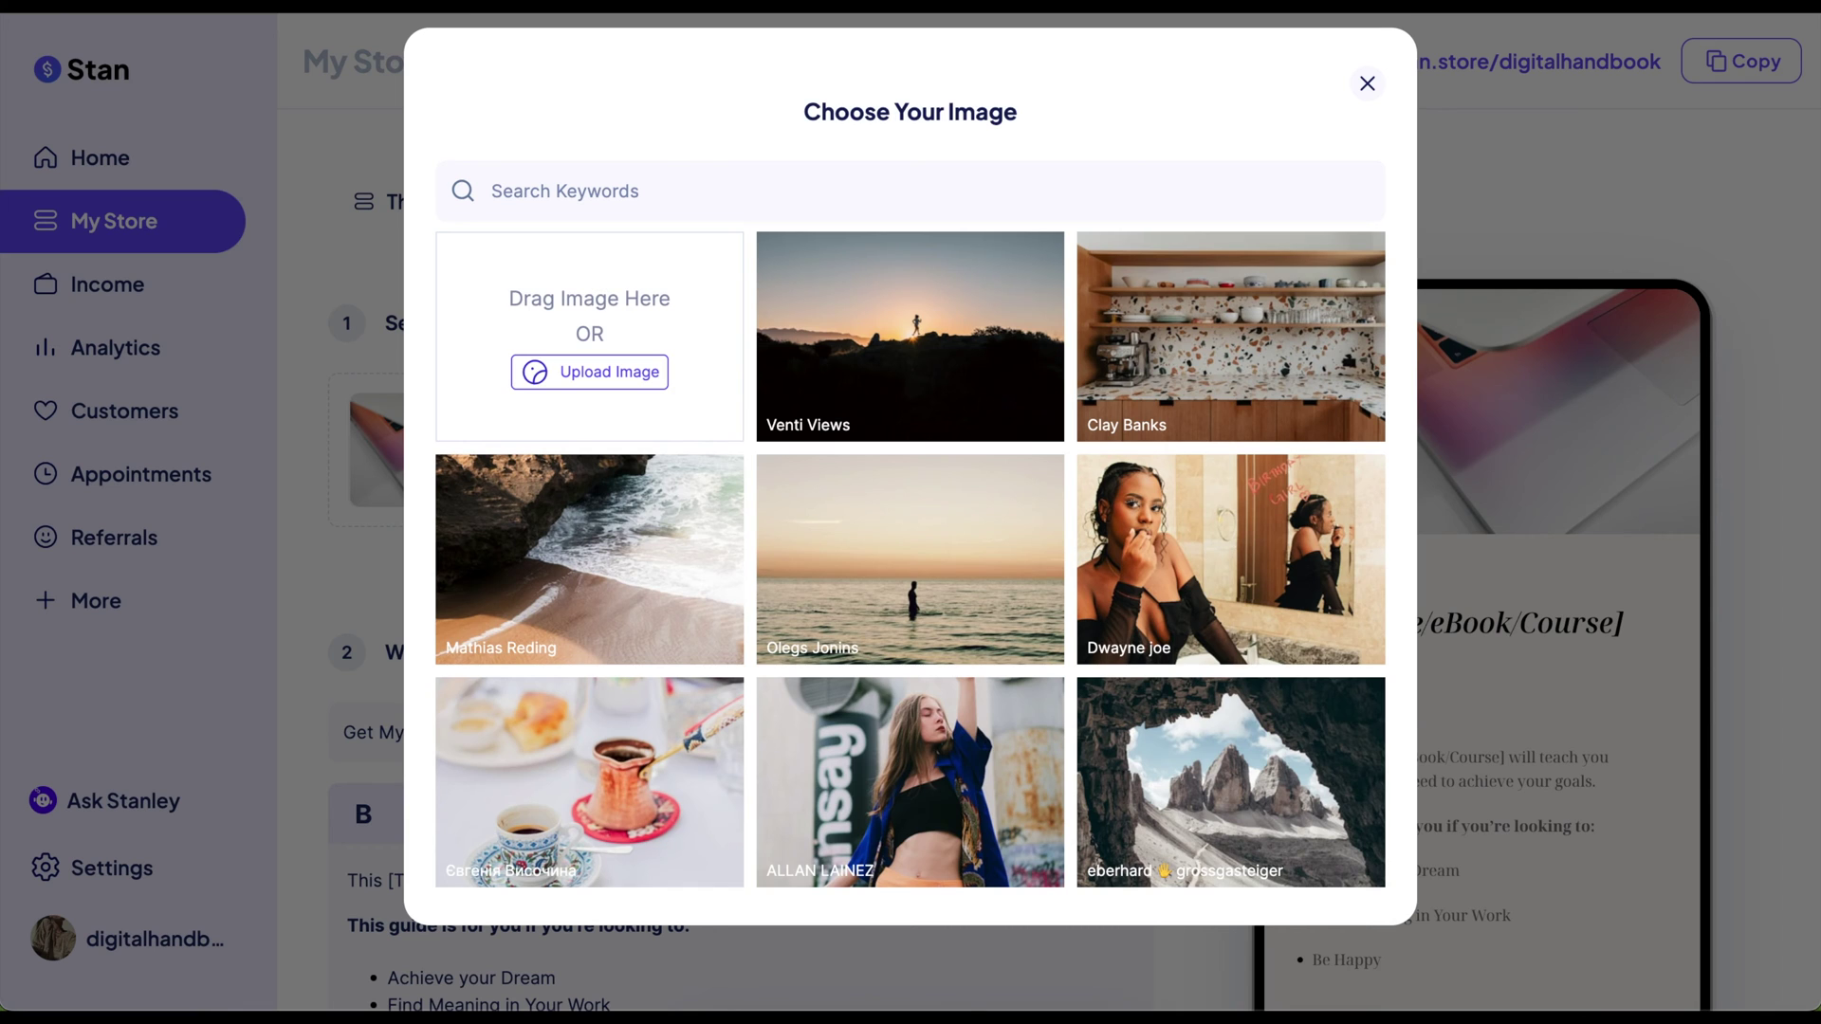
{"action": "left_click_drag", "start_coordinate": [758, 728], "coordinate": [652, 355]}
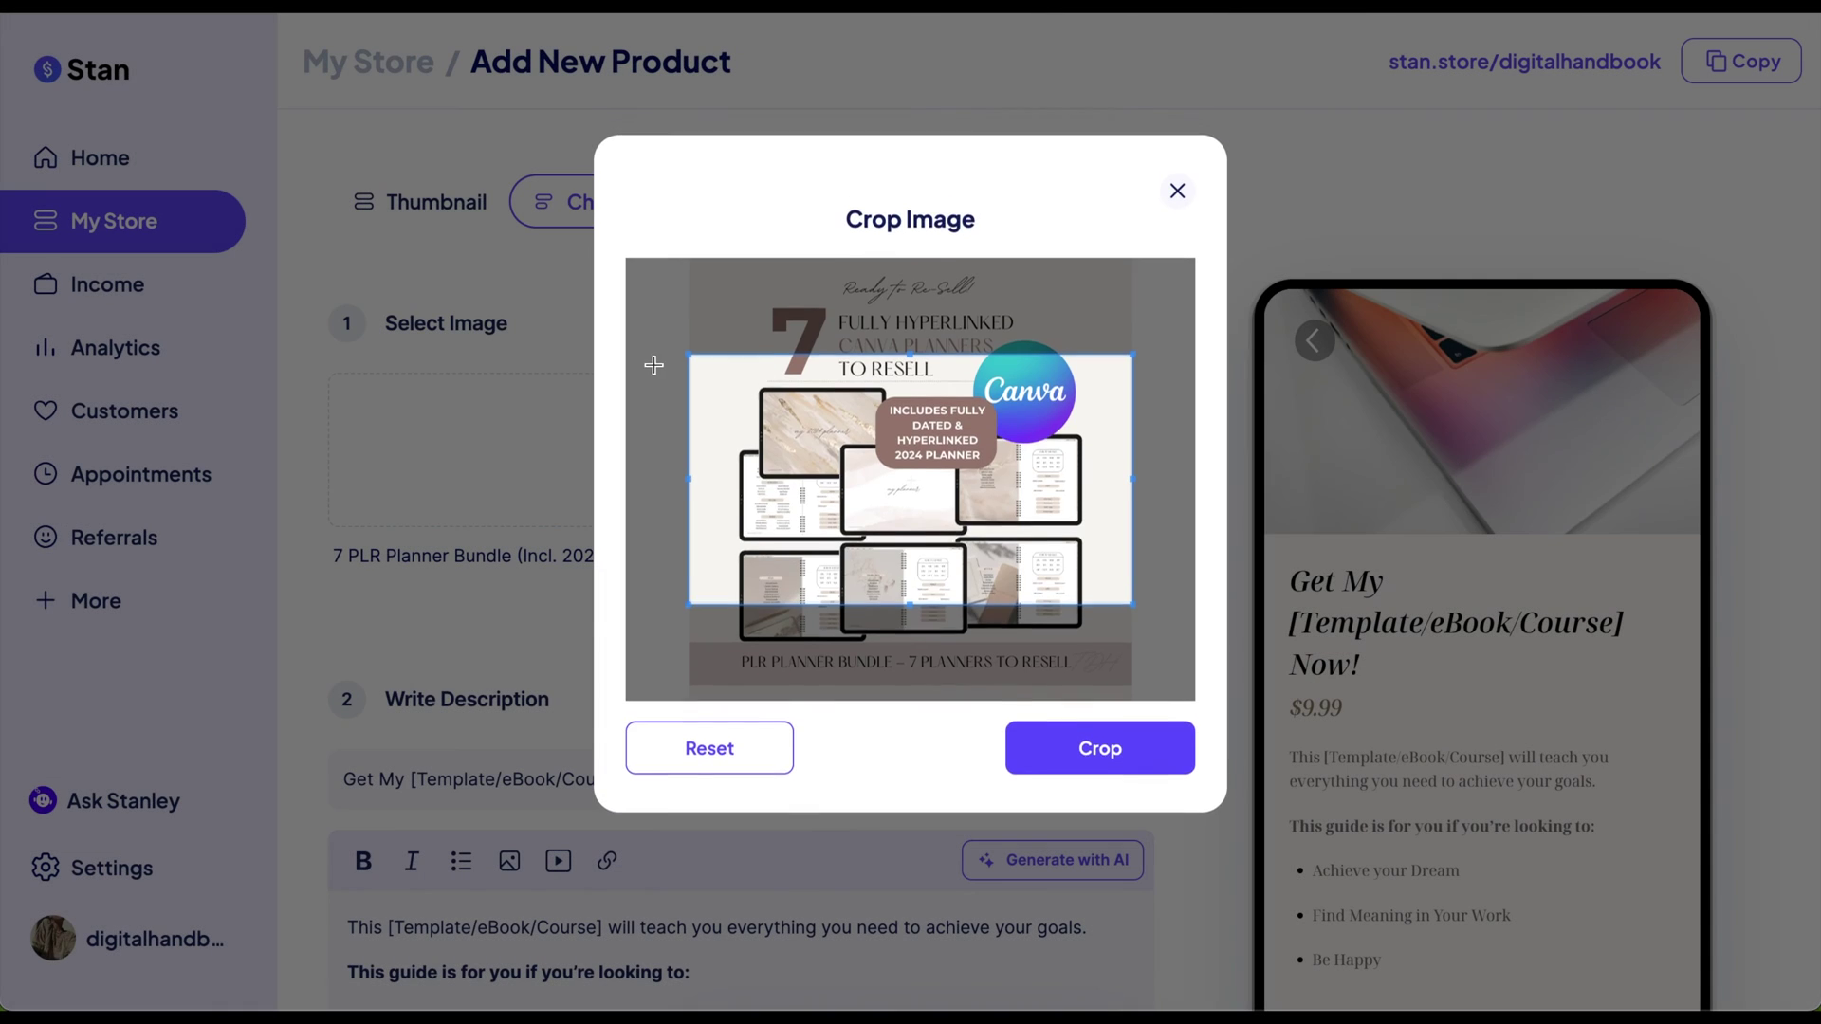
{"action": "left_click_drag", "start_coordinate": [1001, 469], "coordinate": [1006, 484]}
{"action": "left_click", "coordinate": [1184, 776]}
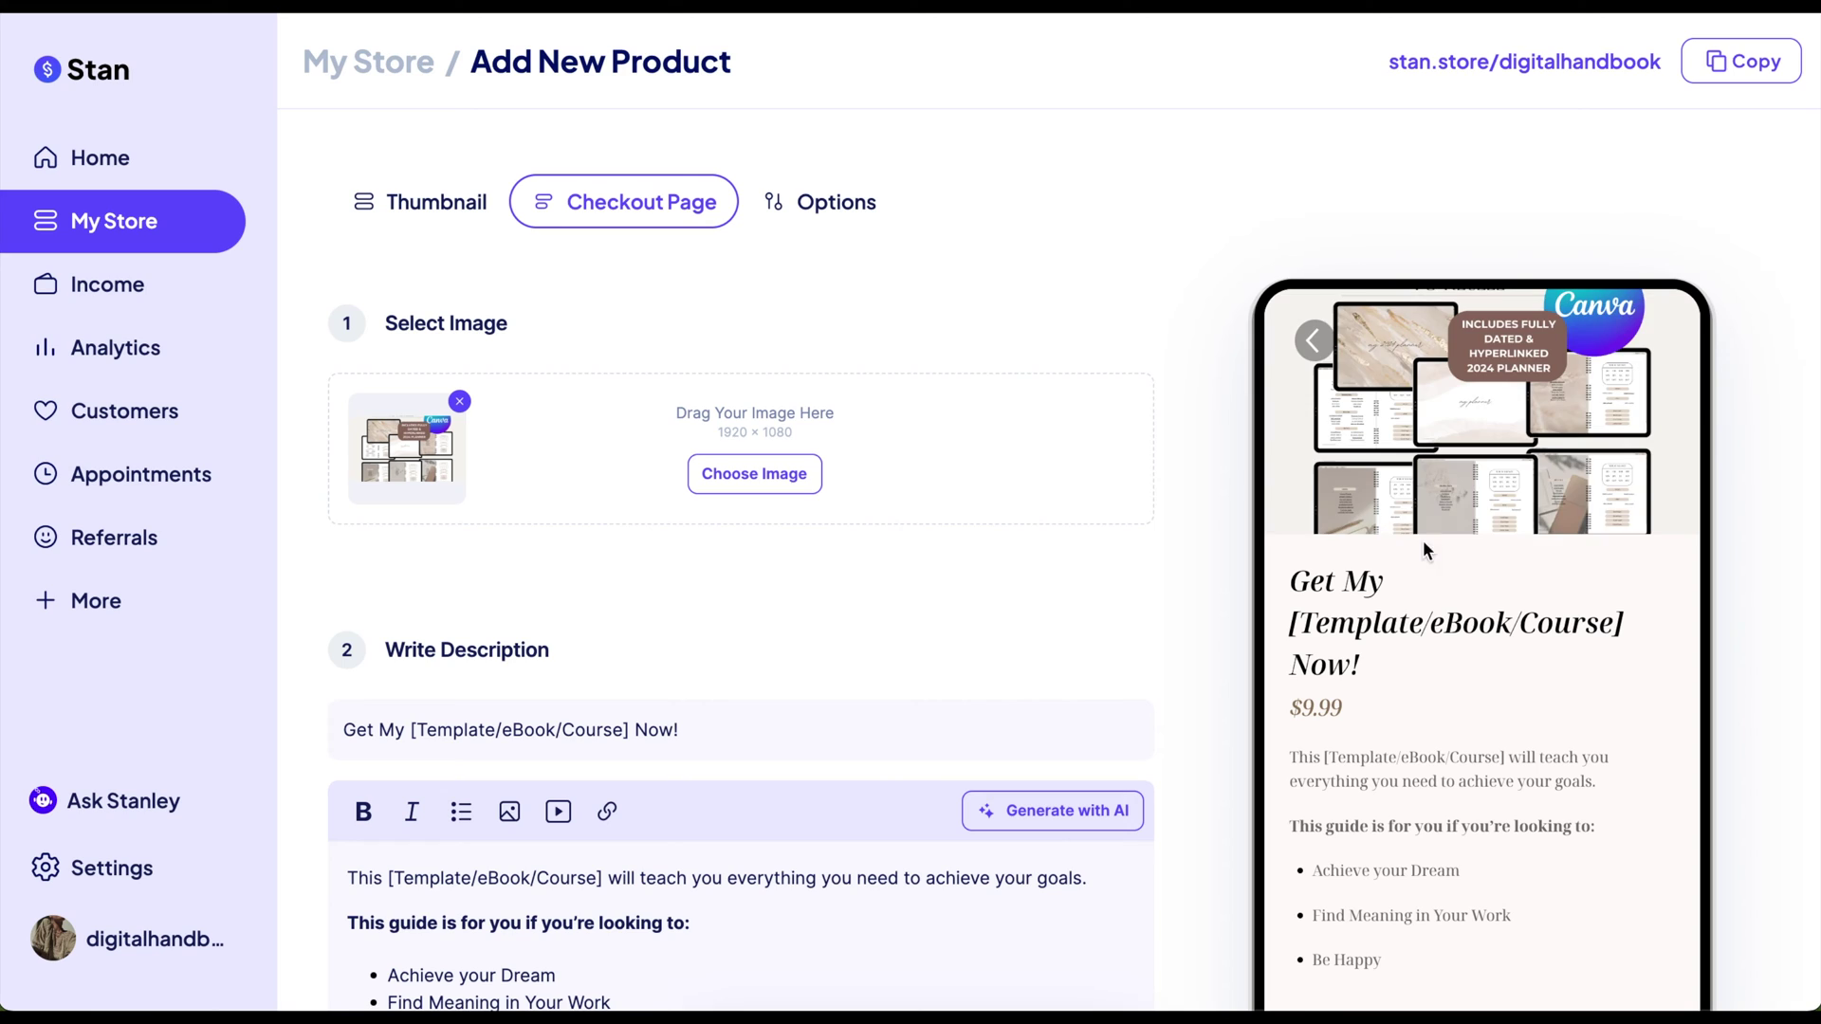
{"action": "scroll", "coordinate": [1181, 552], "scroll_direction": "down", "scroll_amount": 3}
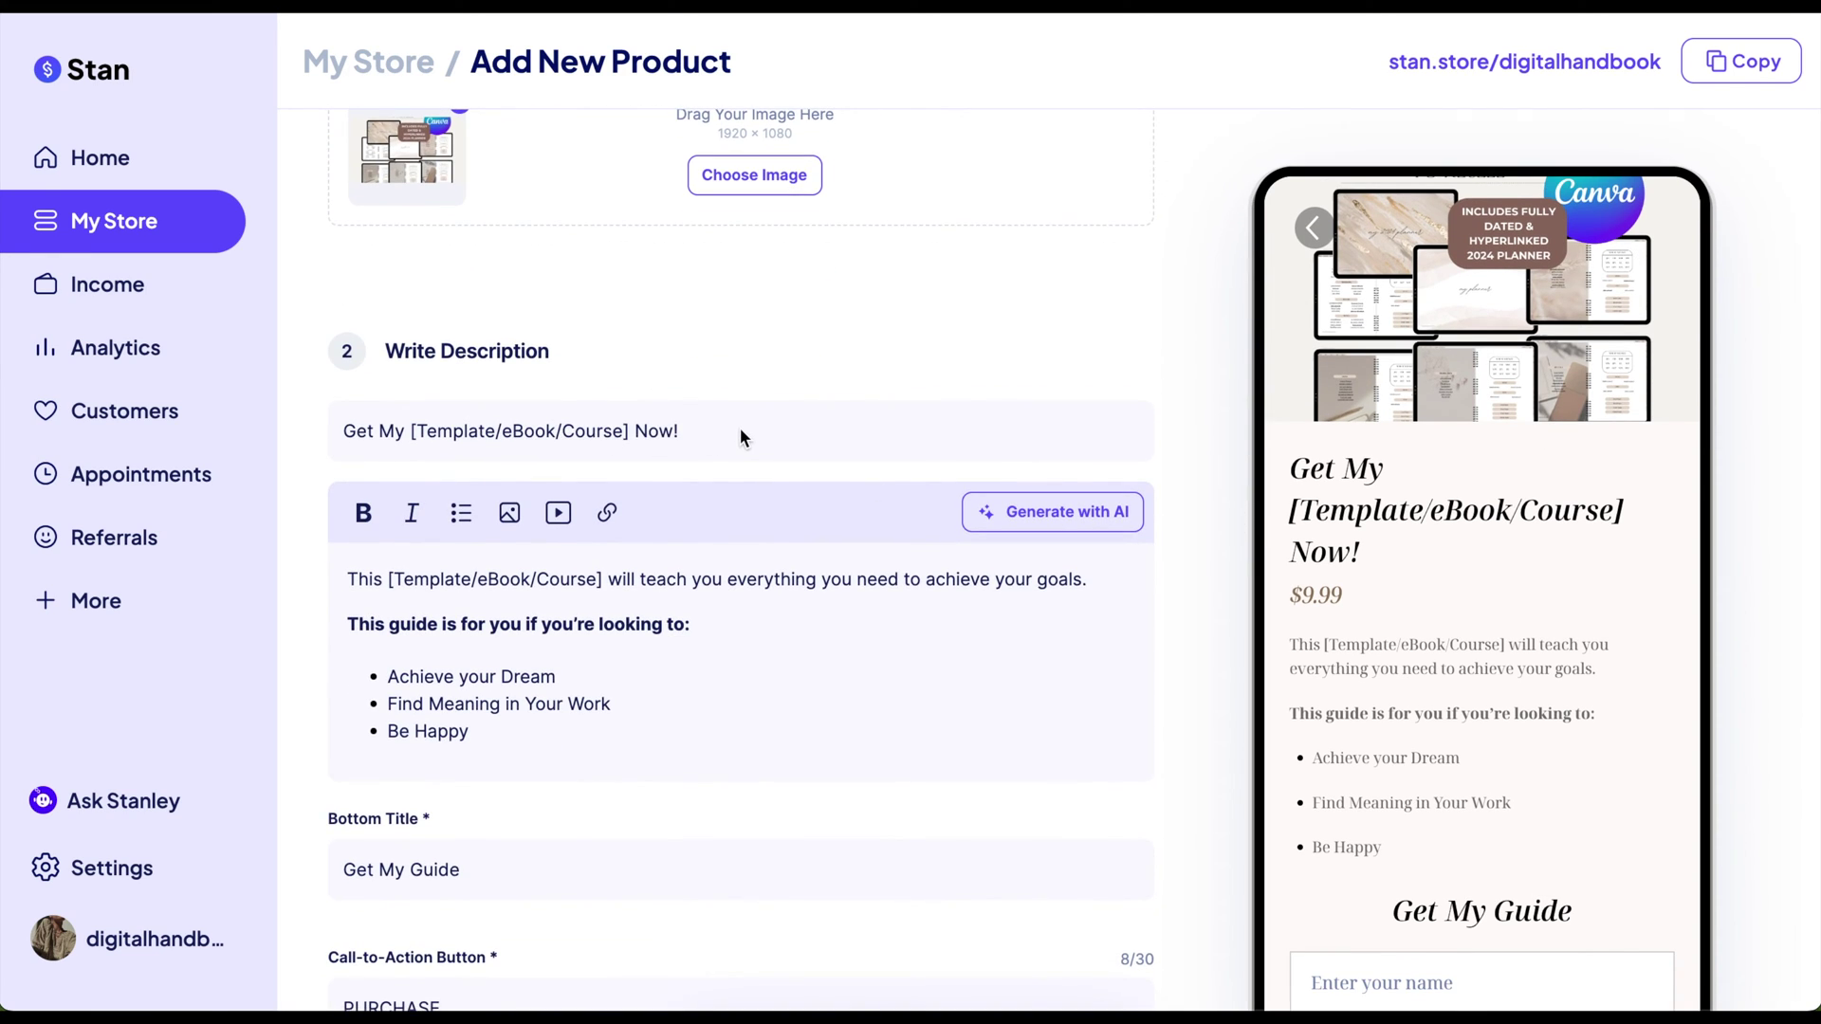
{"action": "scroll", "coordinate": [839, 453], "scroll_direction": "down", "scroll_amount": 5}
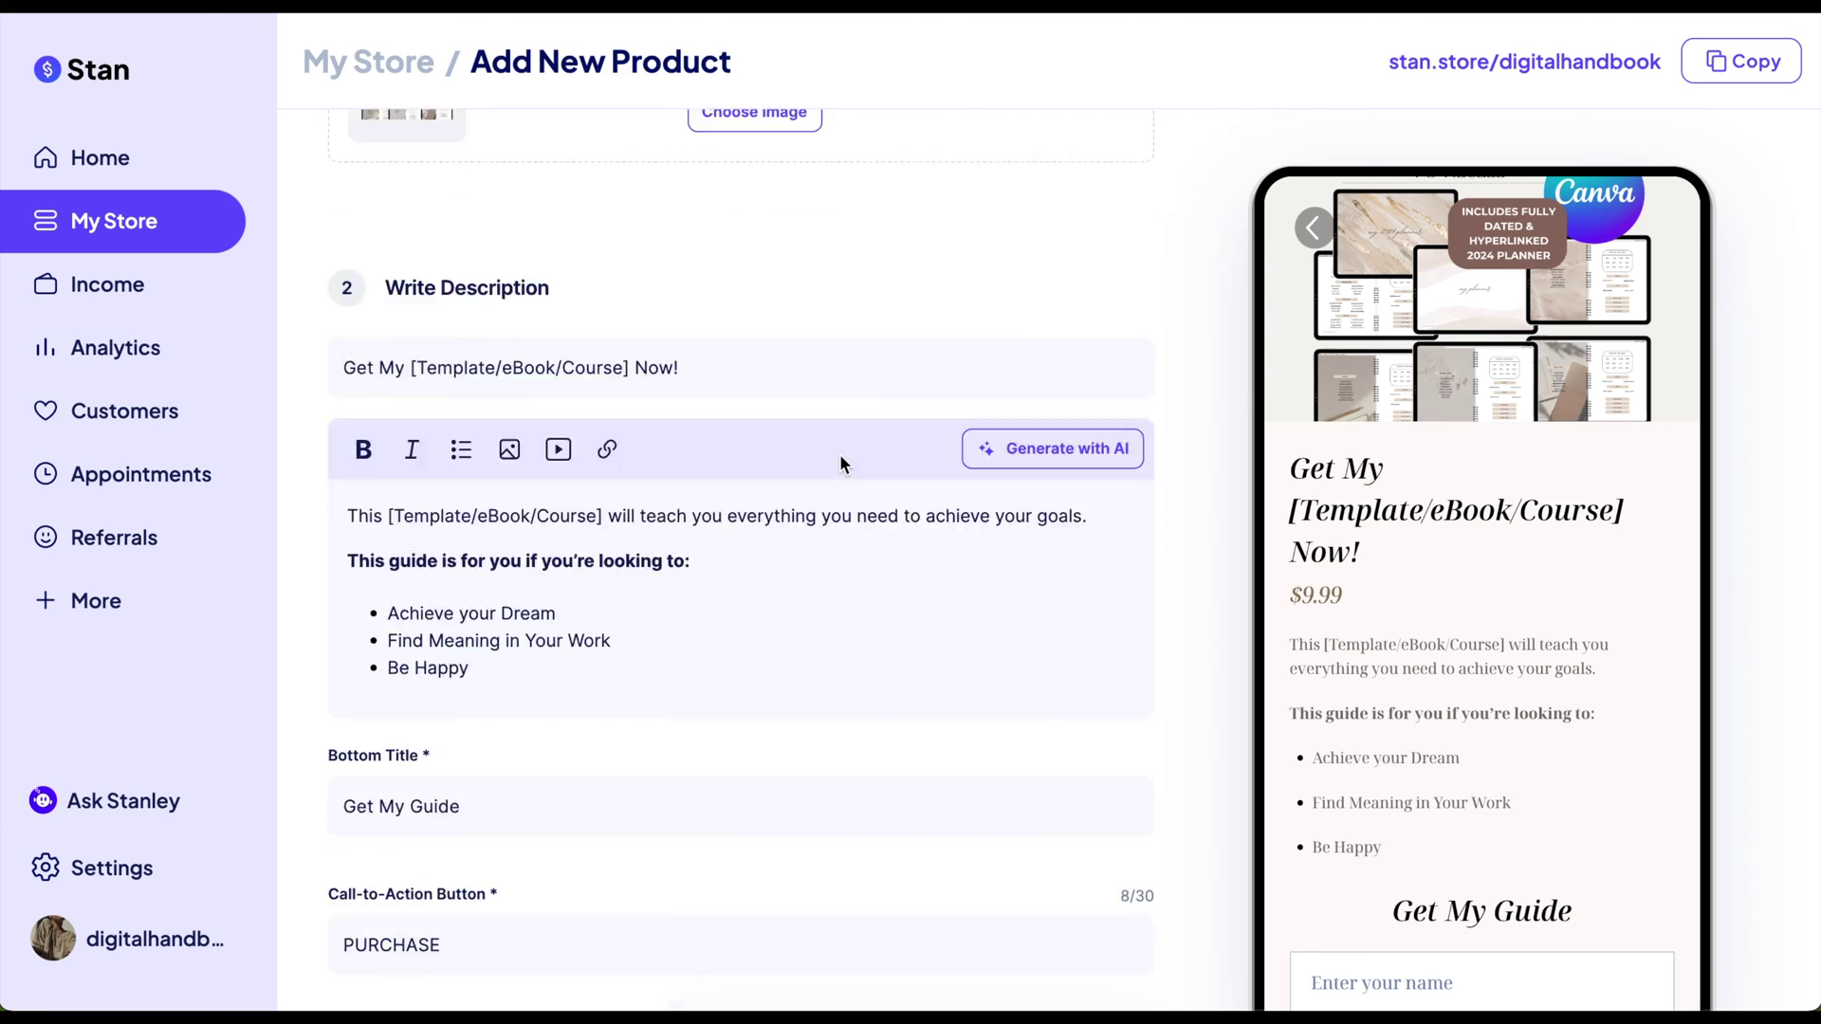
{"action": "scroll", "coordinate": [839, 453], "scroll_direction": "up", "scroll_amount": 2}
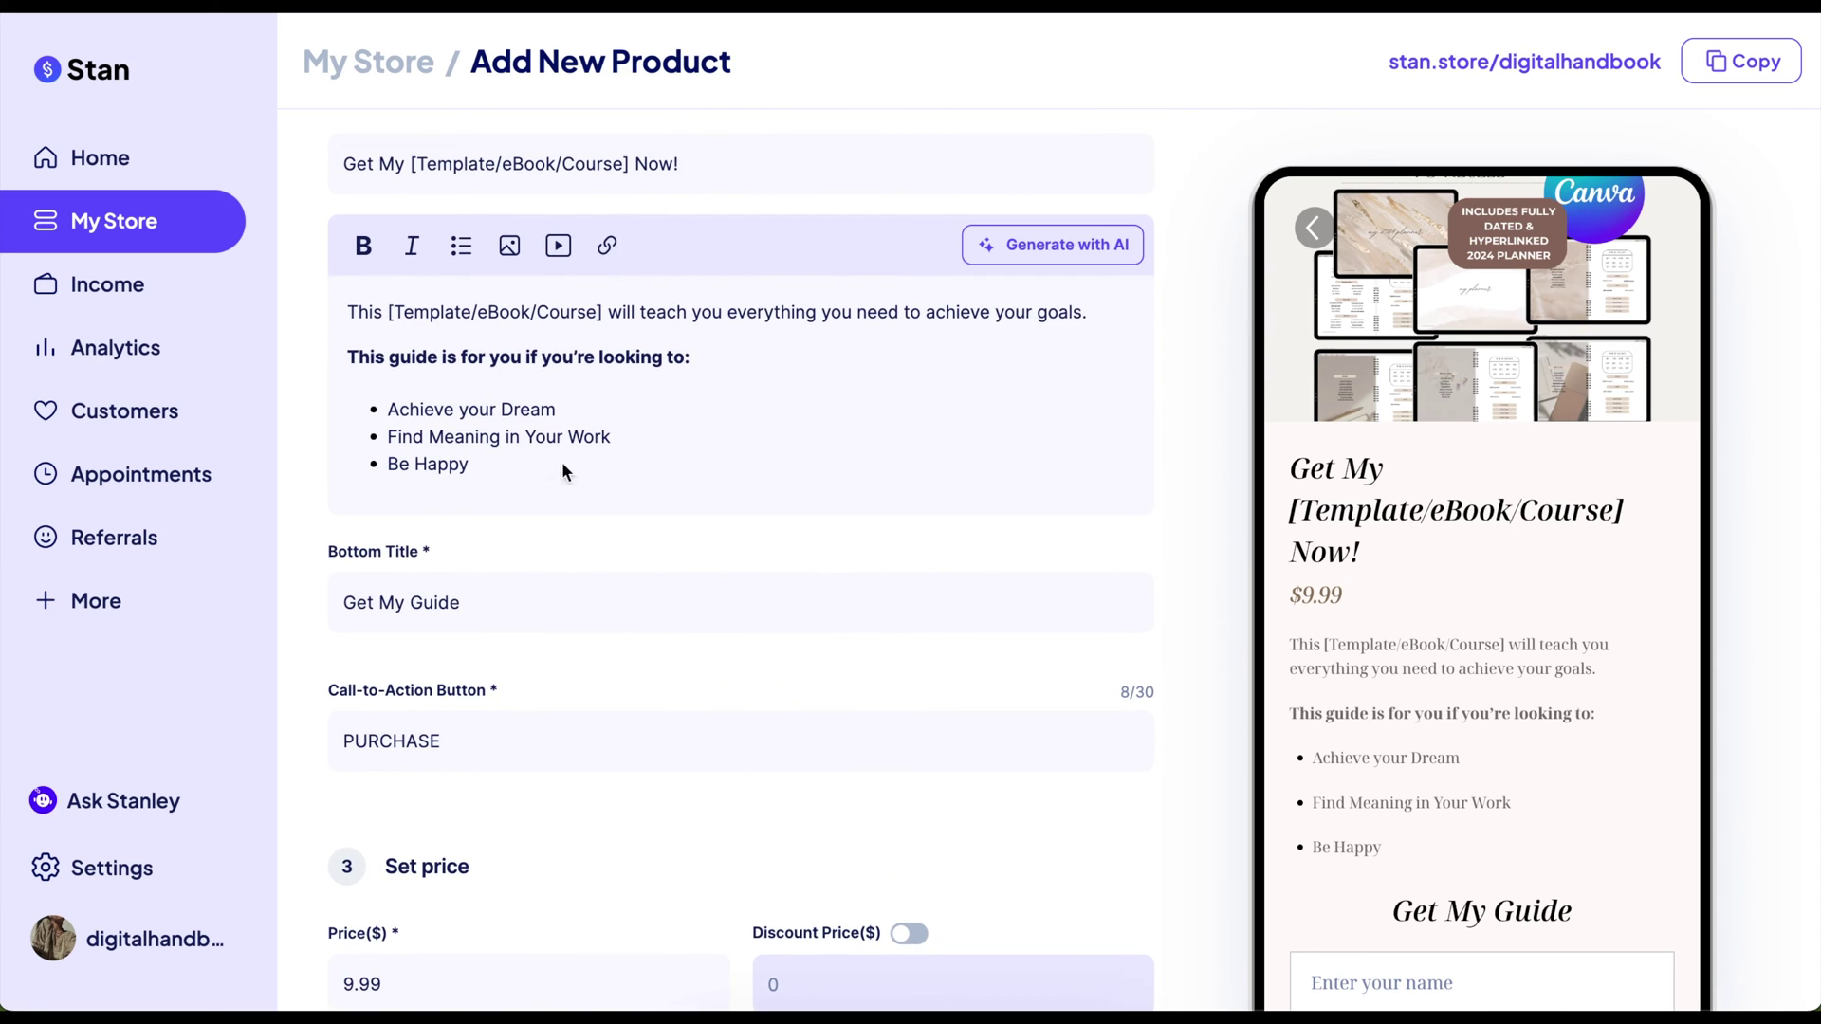
{"action": "scroll", "coordinate": [1407, 639], "scroll_direction": "down", "scroll_amount": 3}
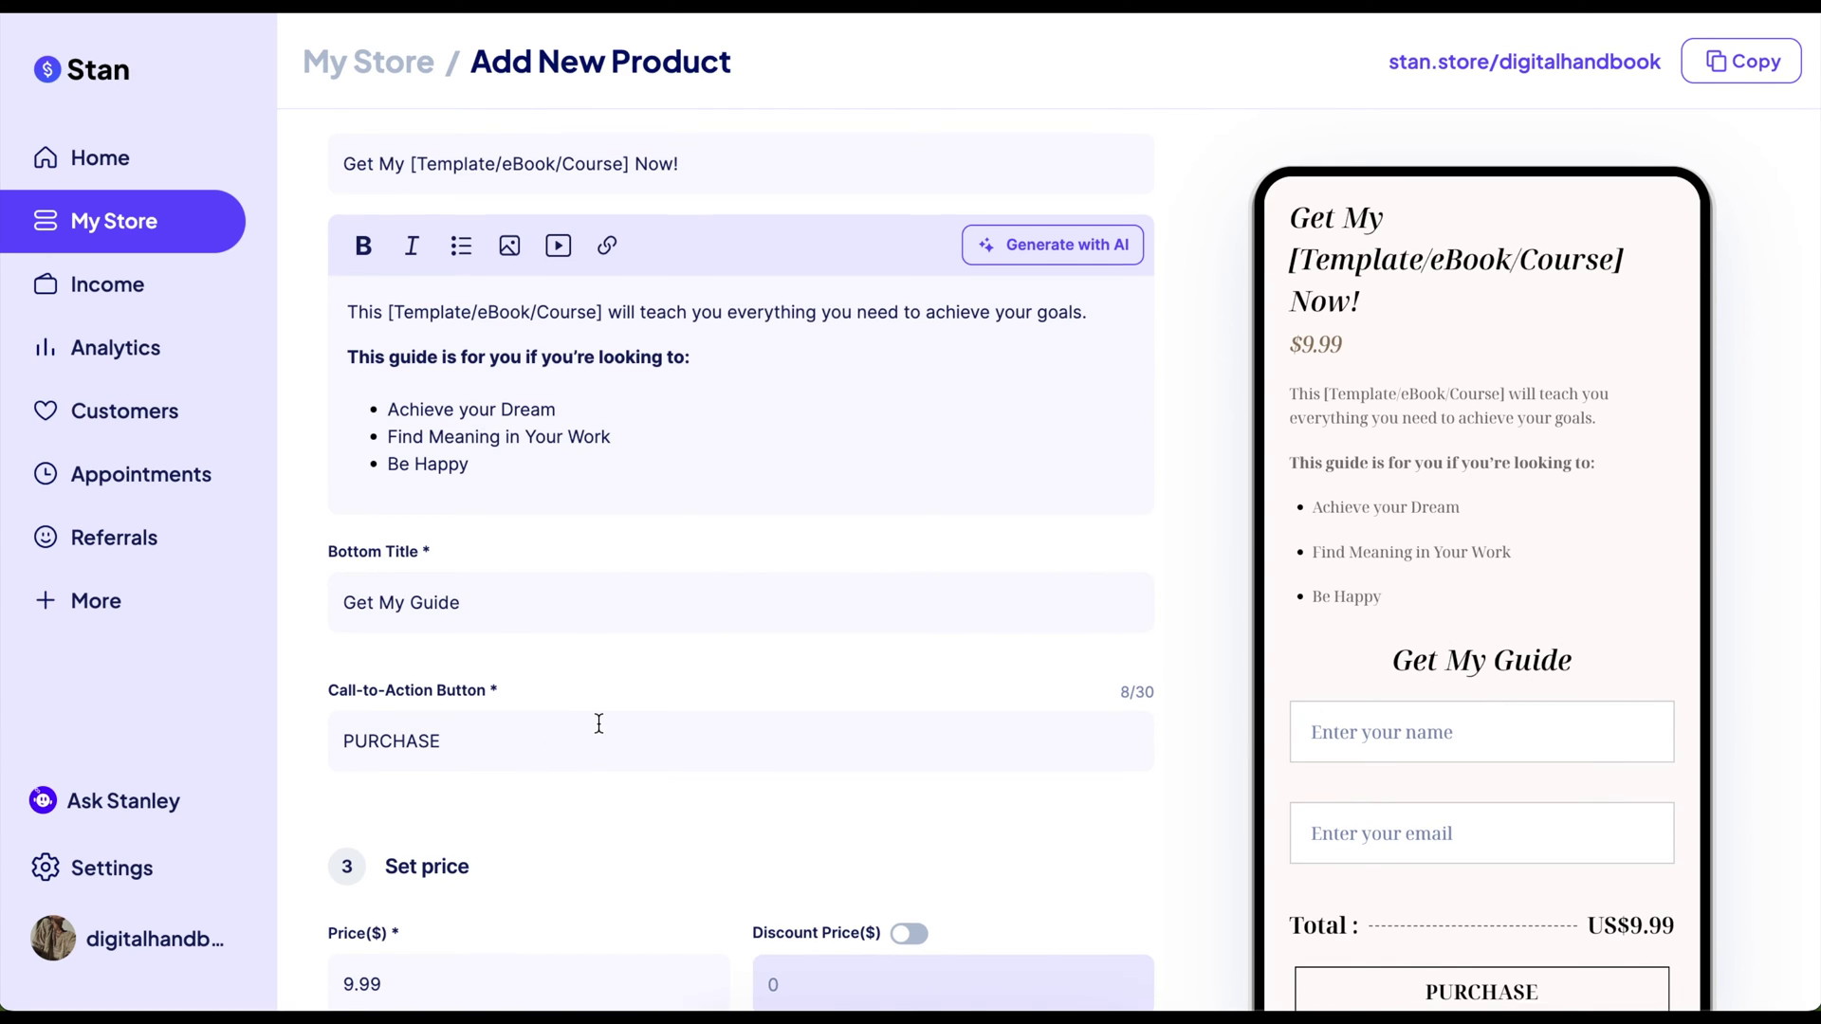
Enable Discount Price, set the price to 19.99 and the discount price to 4.99.
{"action": "scroll", "coordinate": [595, 720], "scroll_direction": "down", "scroll_amount": 4}
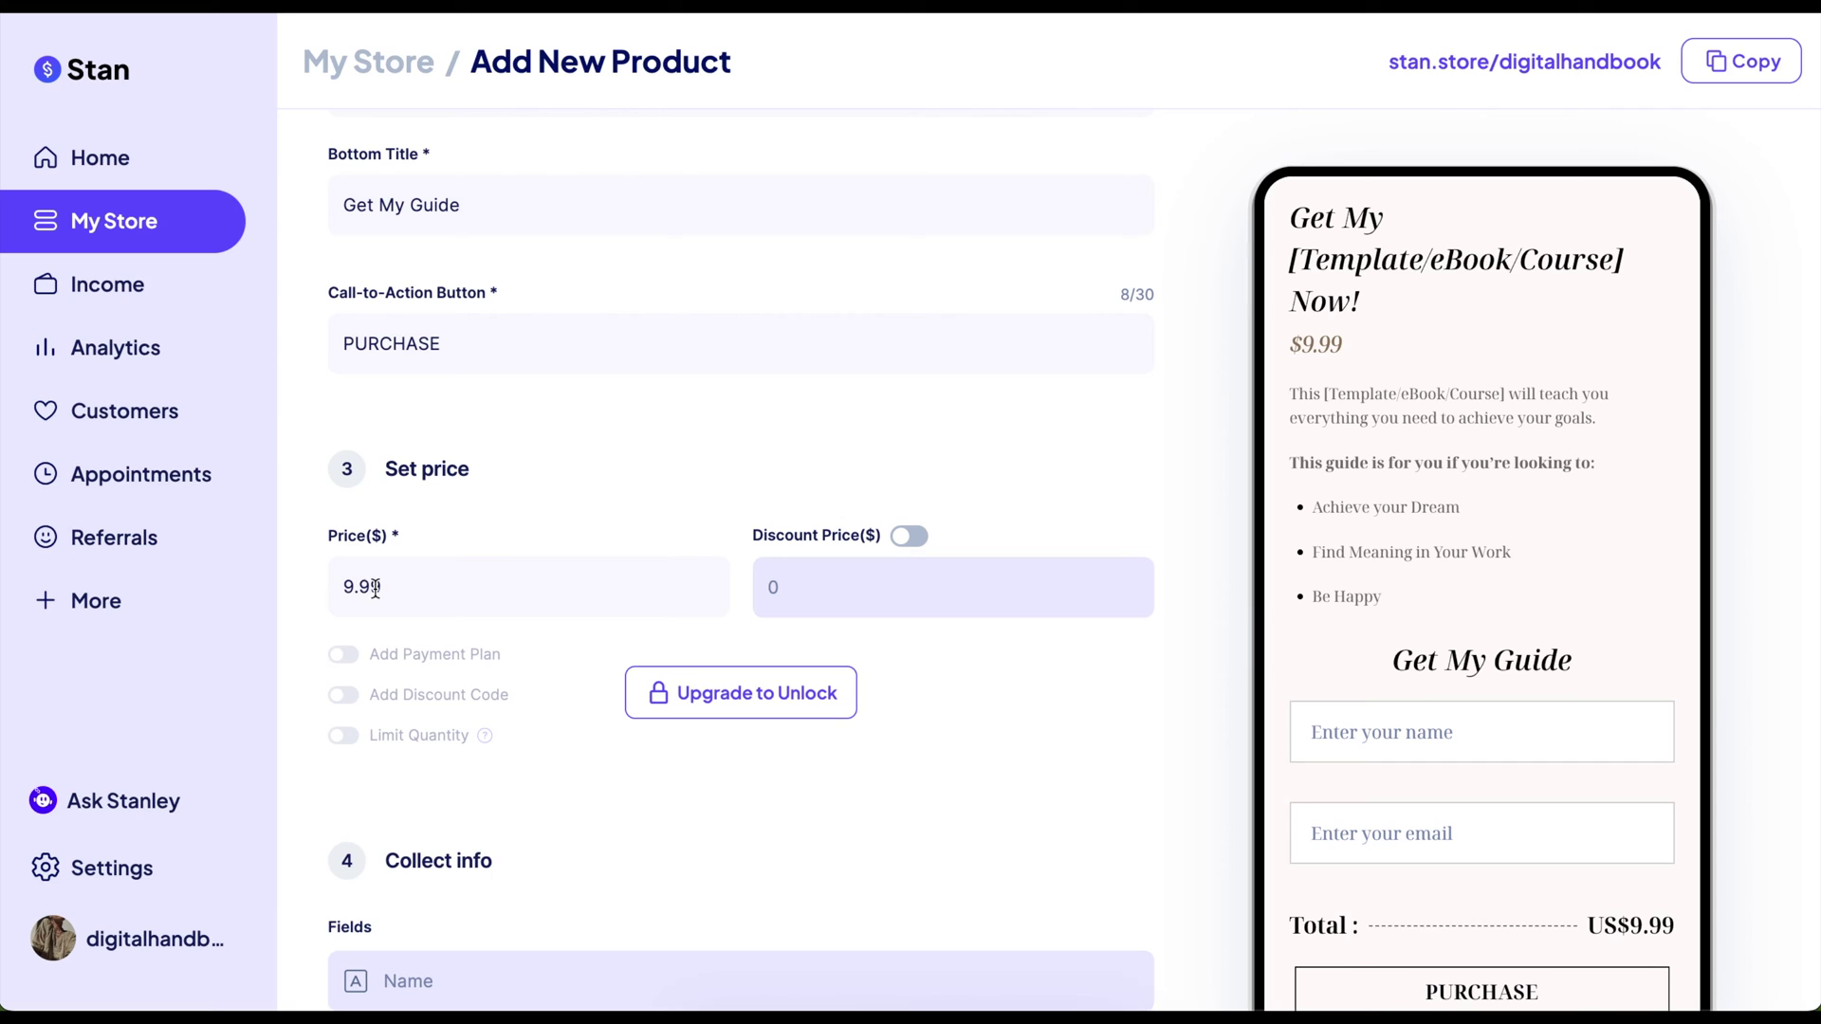
{"action": "left_click", "coordinate": [906, 538]}
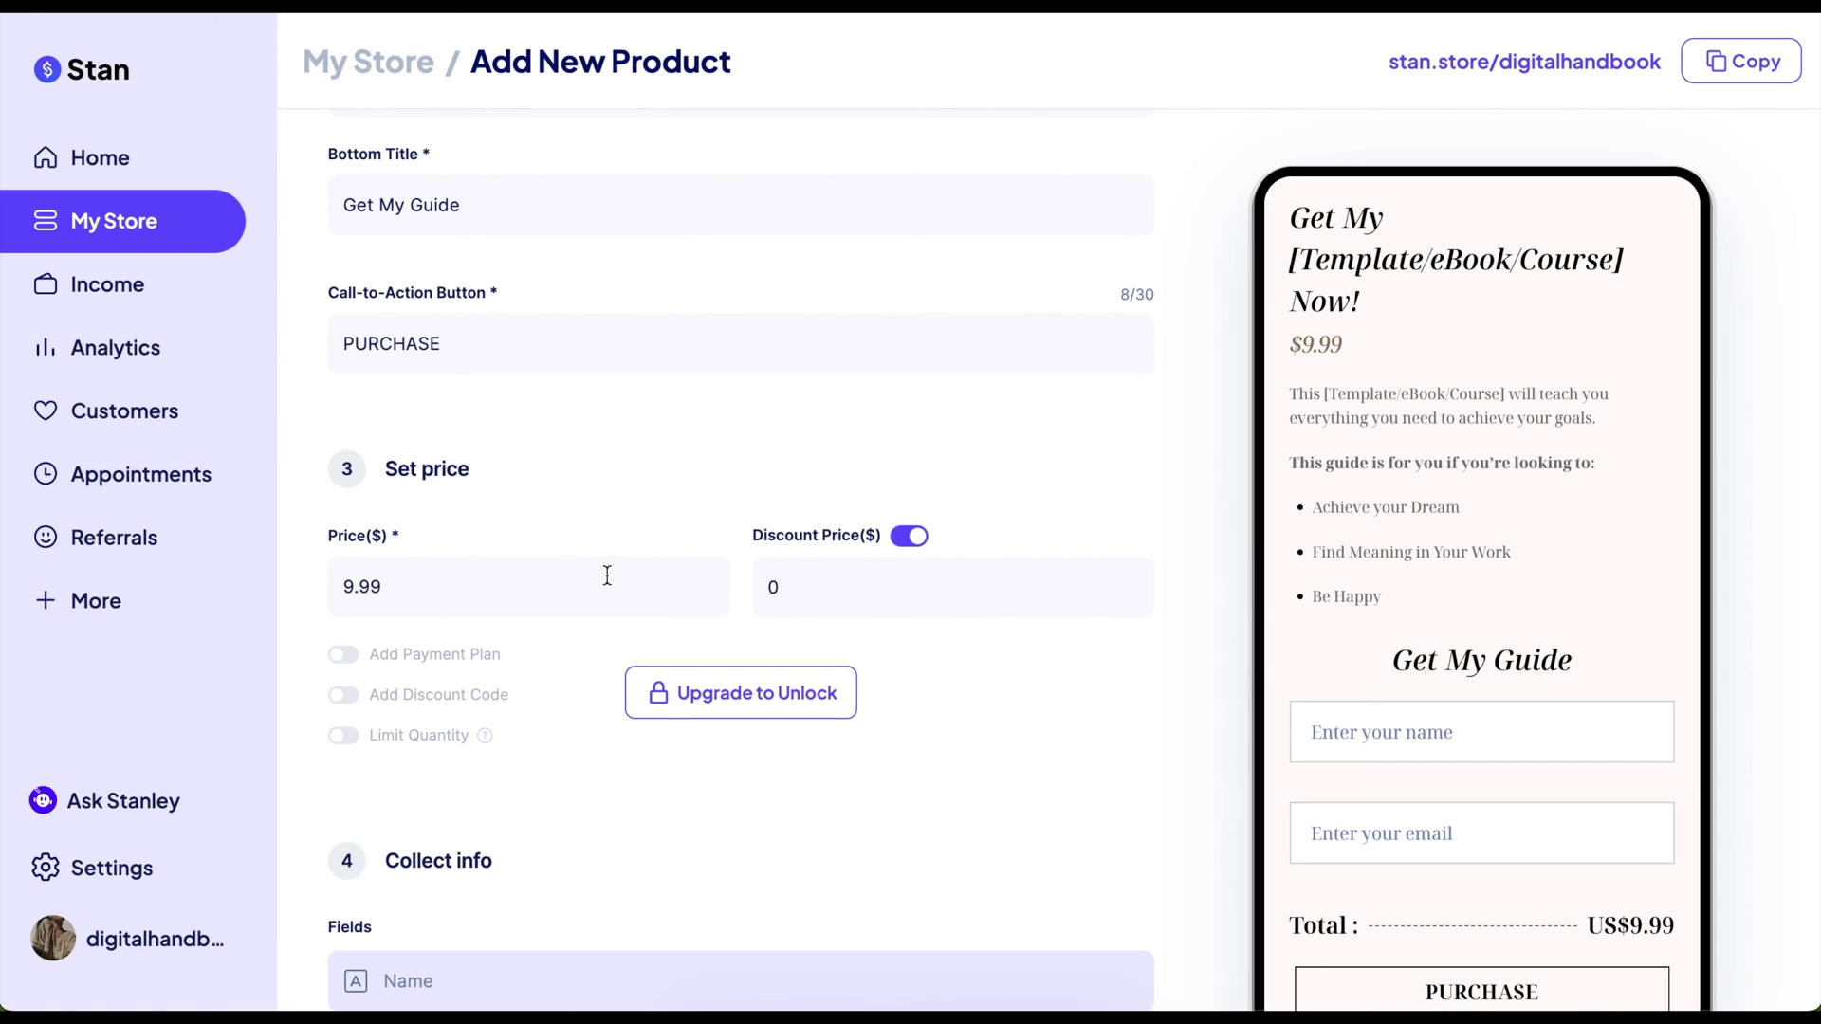
{"action": "left_click_drag", "start_coordinate": [604, 574], "coordinate": [281, 592]}
{"action": "type", "text": "19.99"}
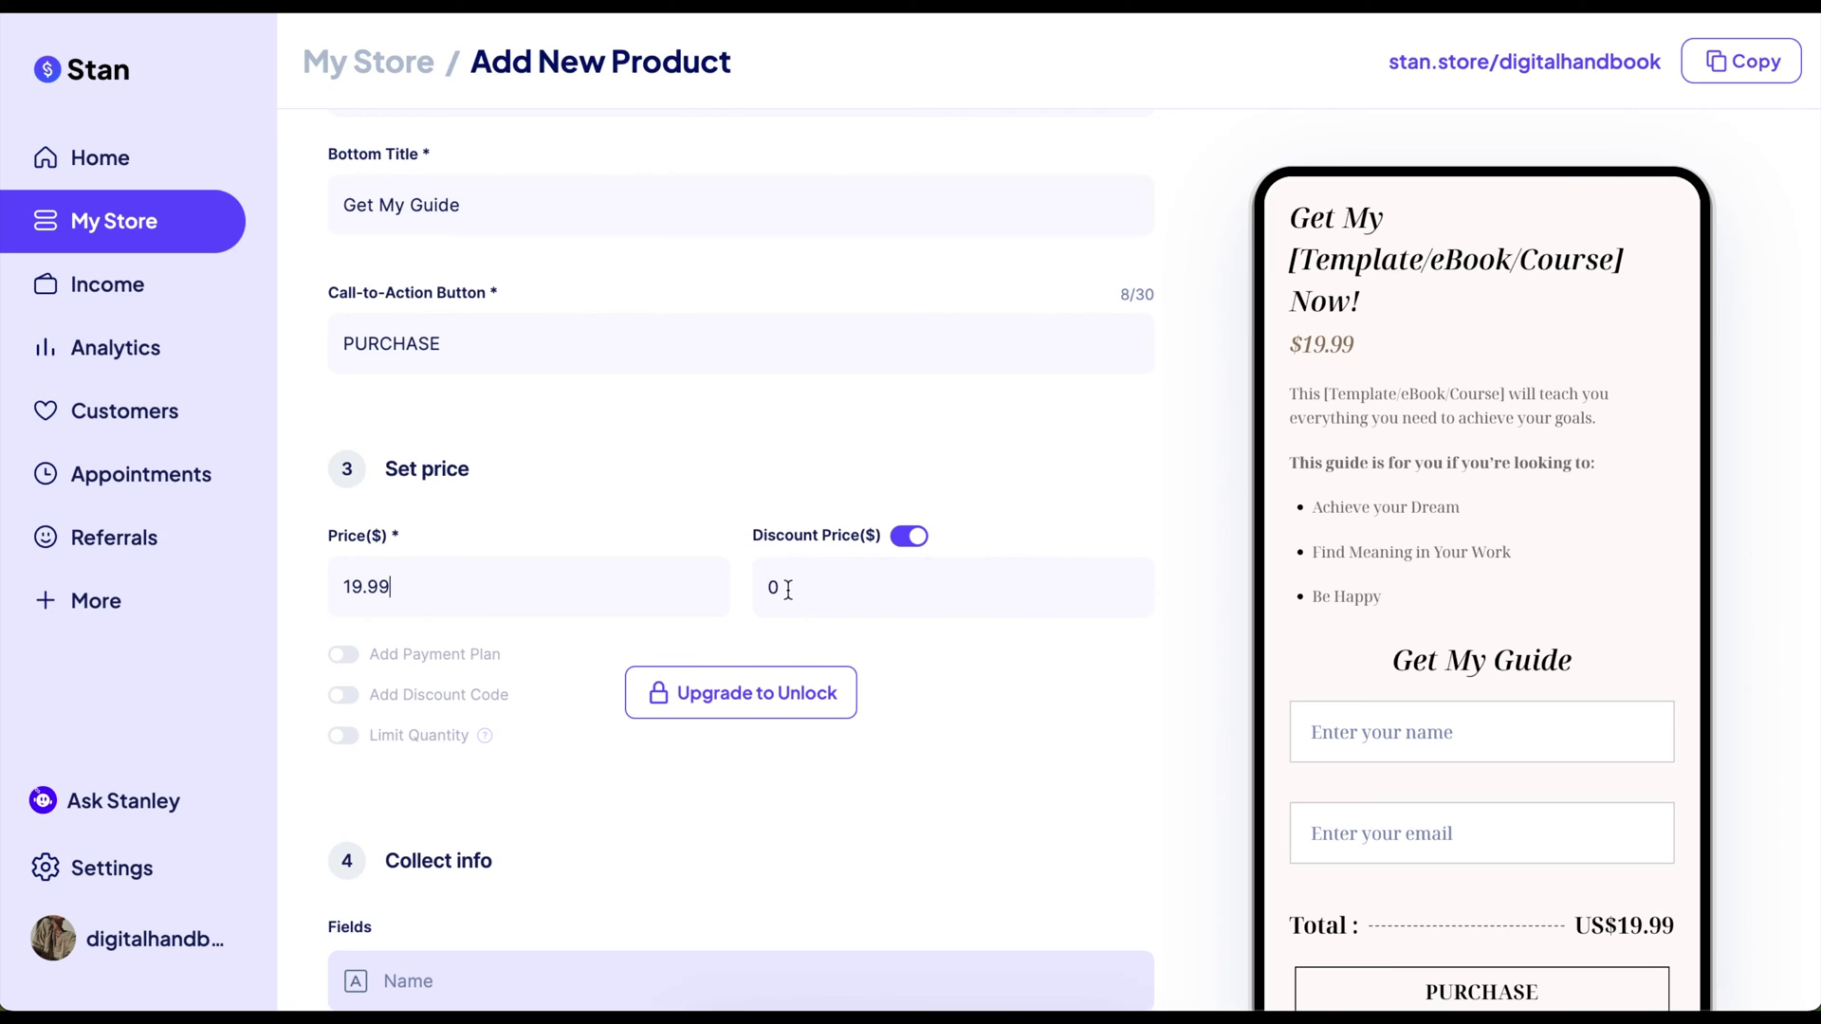
{"action": "left_click", "coordinate": [787, 588]}
{"action": "key", "text": "BackSpace"}
{"action": "type", "text": "4.99"}
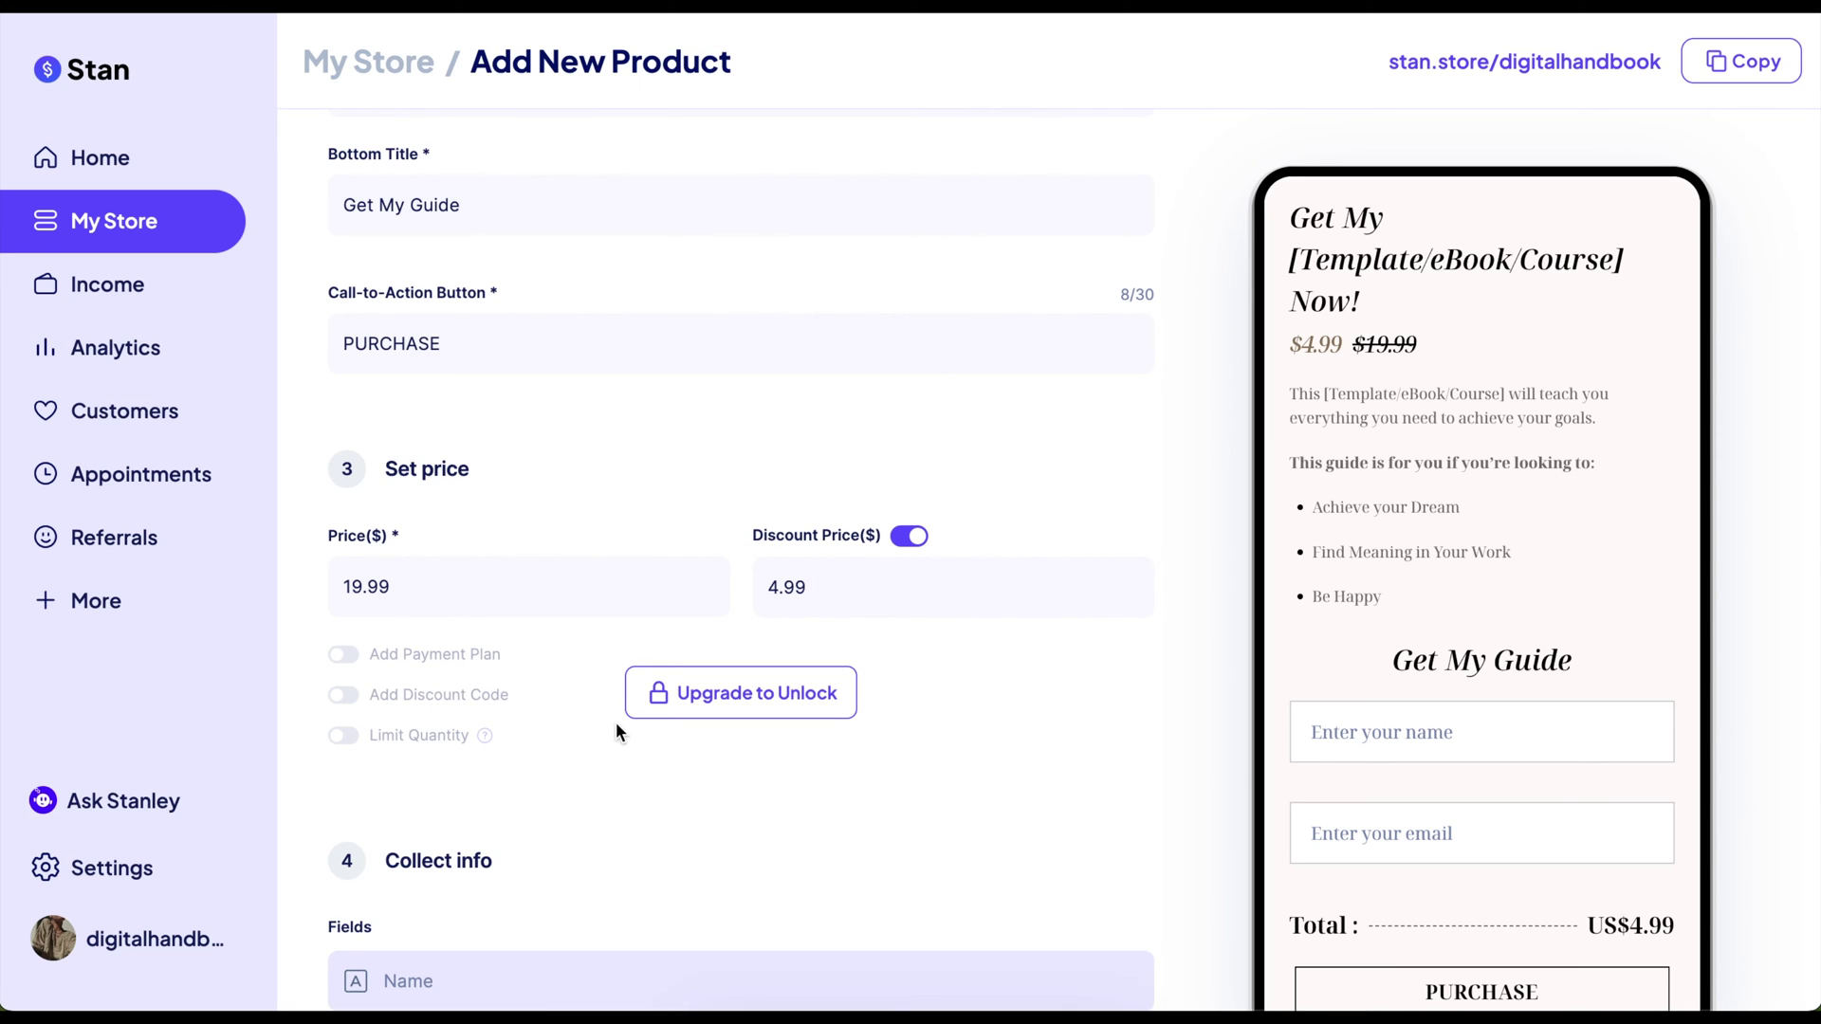
Switch the digital product delivery to the Redirect to URL option.
{"action": "scroll", "coordinate": [902, 783], "scroll_direction": "down", "scroll_amount": 6}
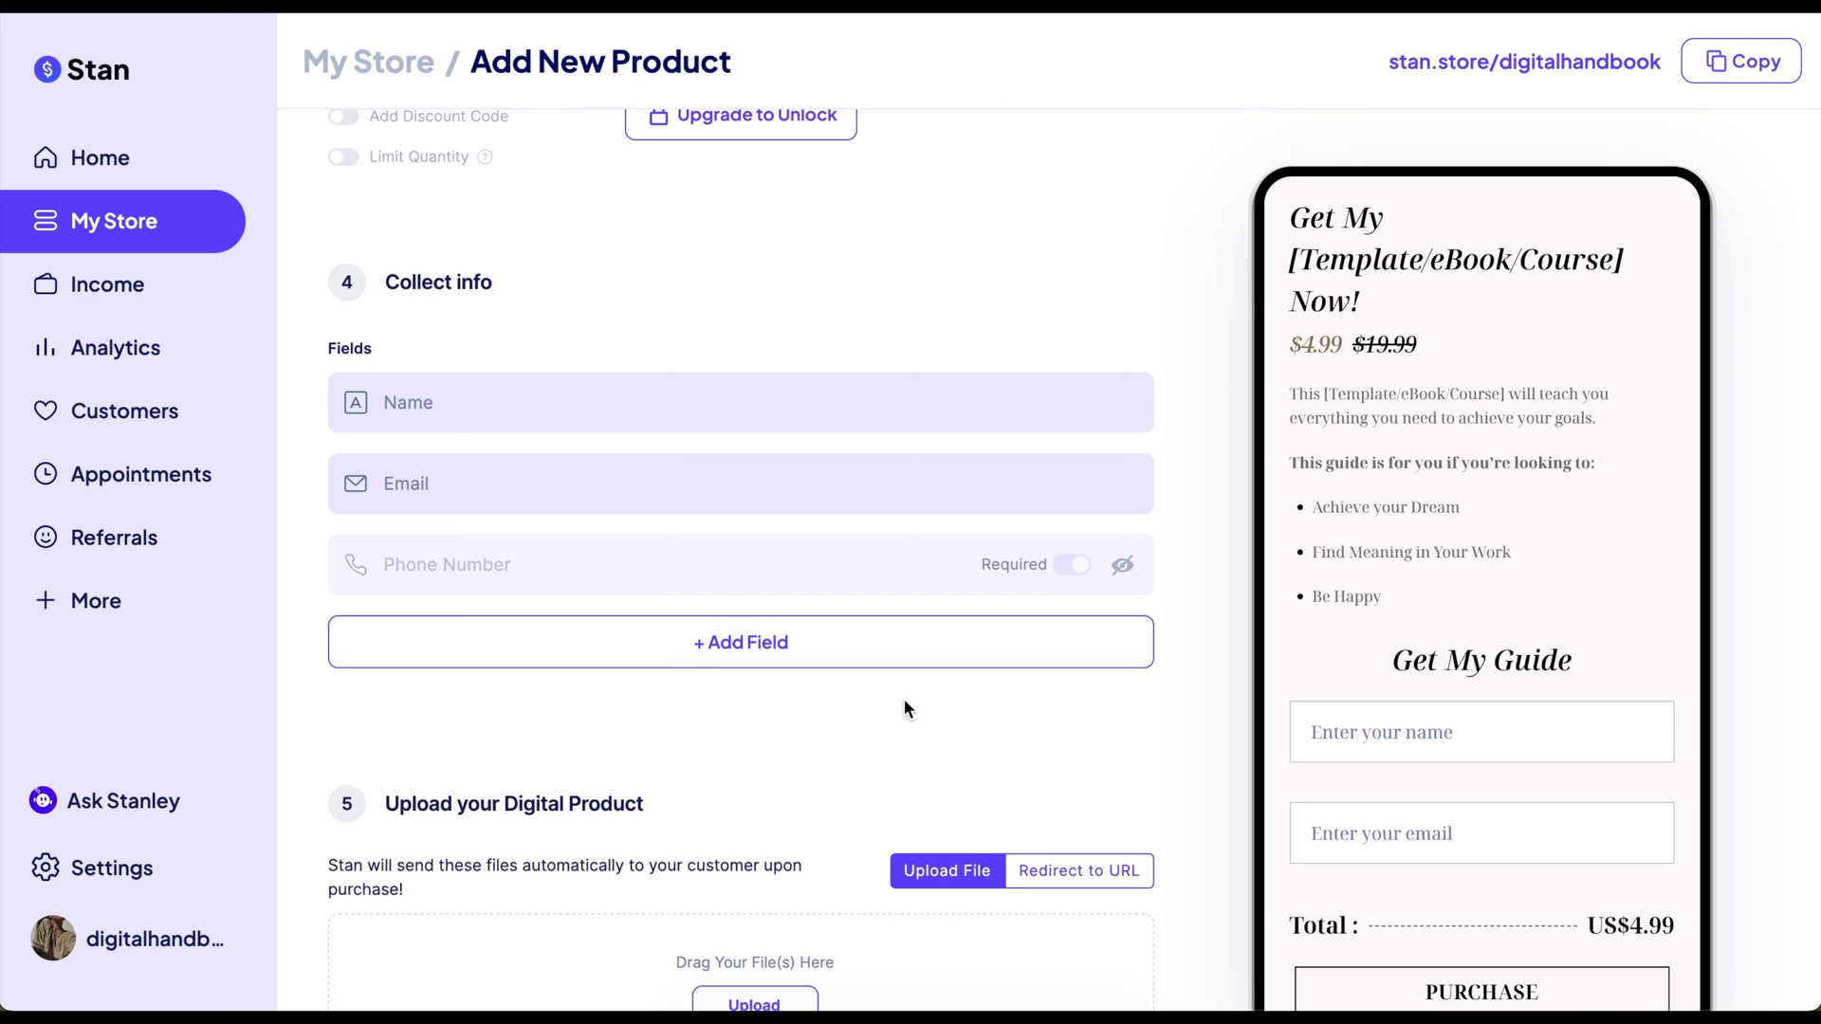
{"action": "scroll", "coordinate": [902, 698], "scroll_direction": "down", "scroll_amount": 3}
{"action": "scroll", "coordinate": [903, 702], "scroll_direction": "down", "scroll_amount": 2}
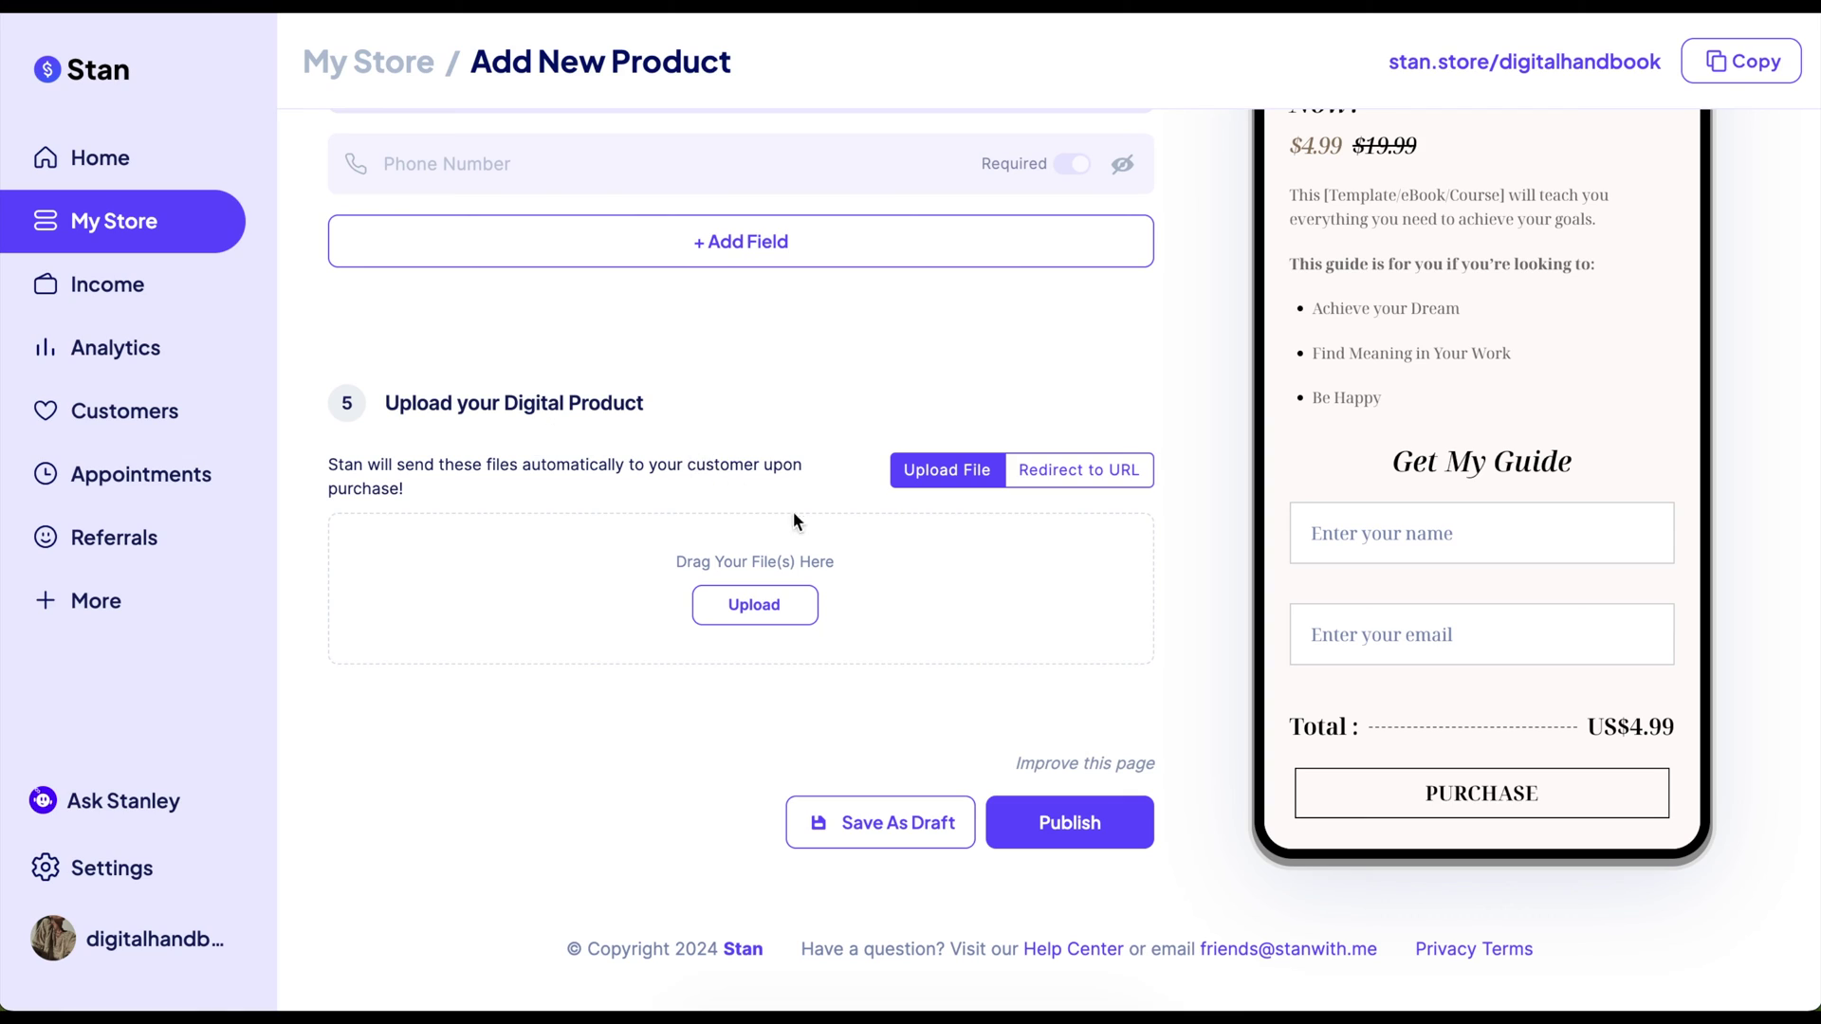
{"action": "left_click", "coordinate": [1071, 474]}
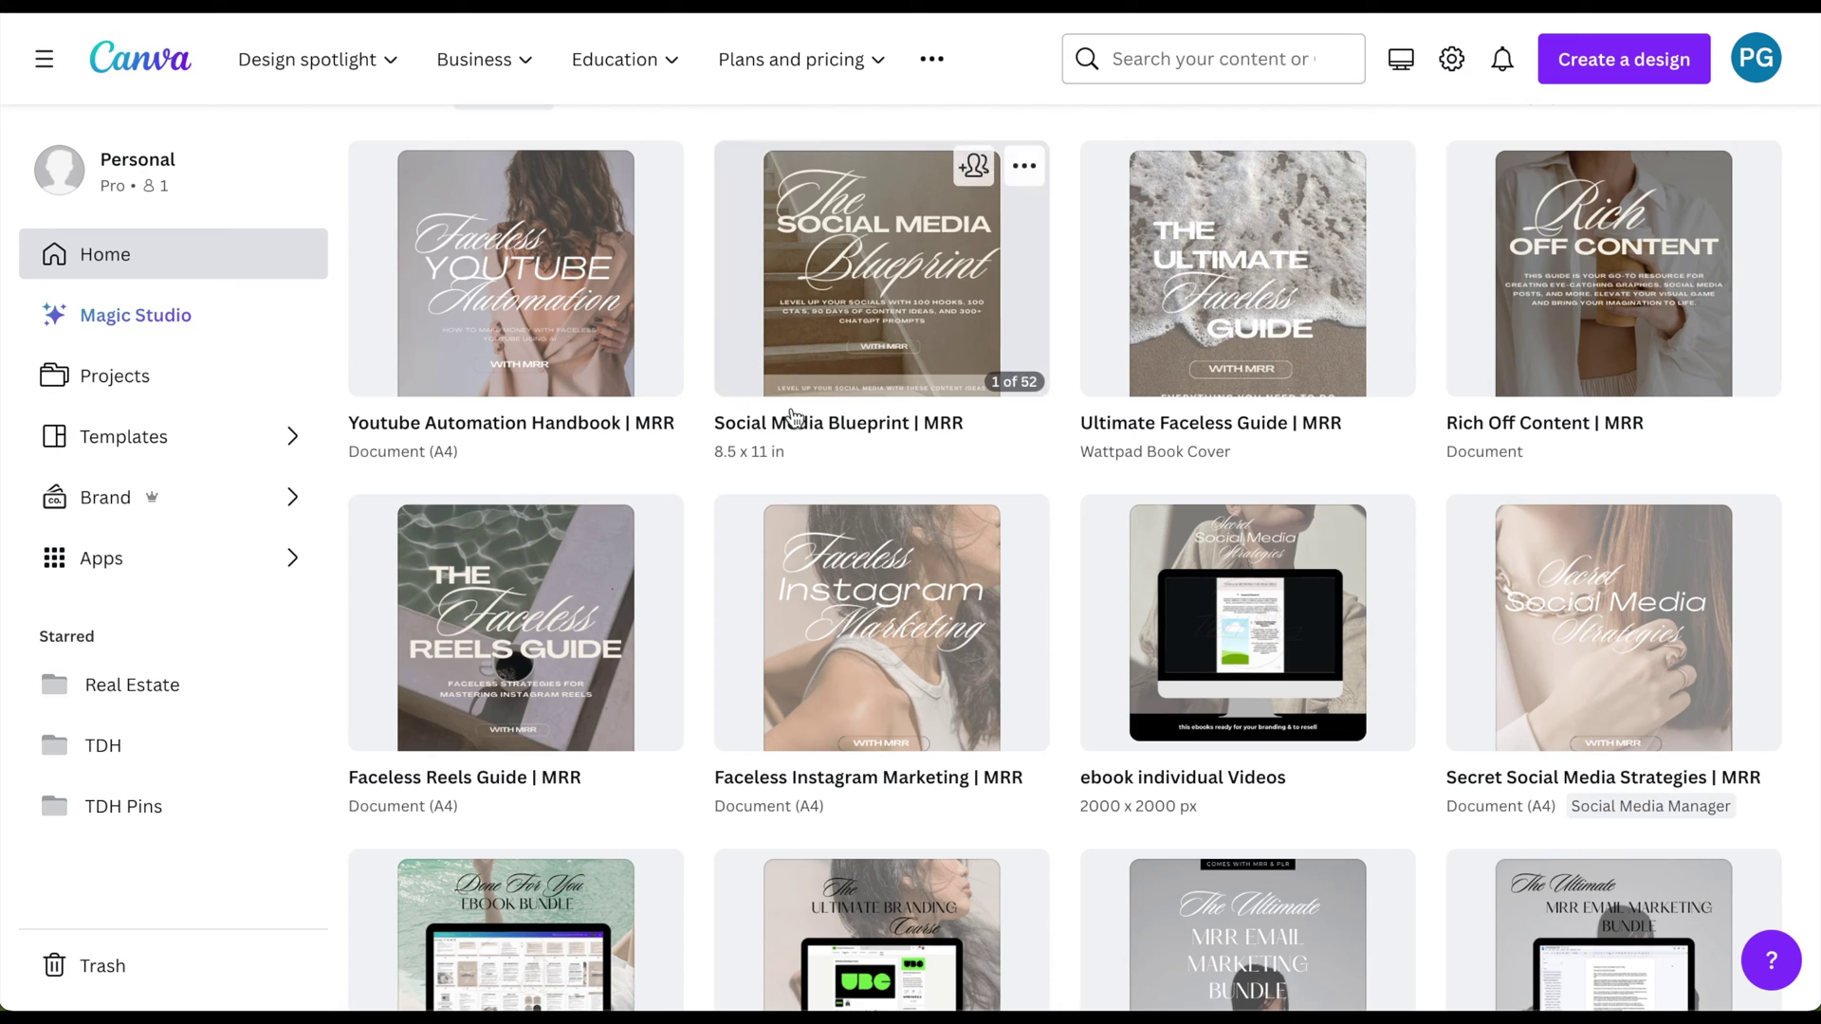
{"action": "left_click", "coordinate": [517, 237]}
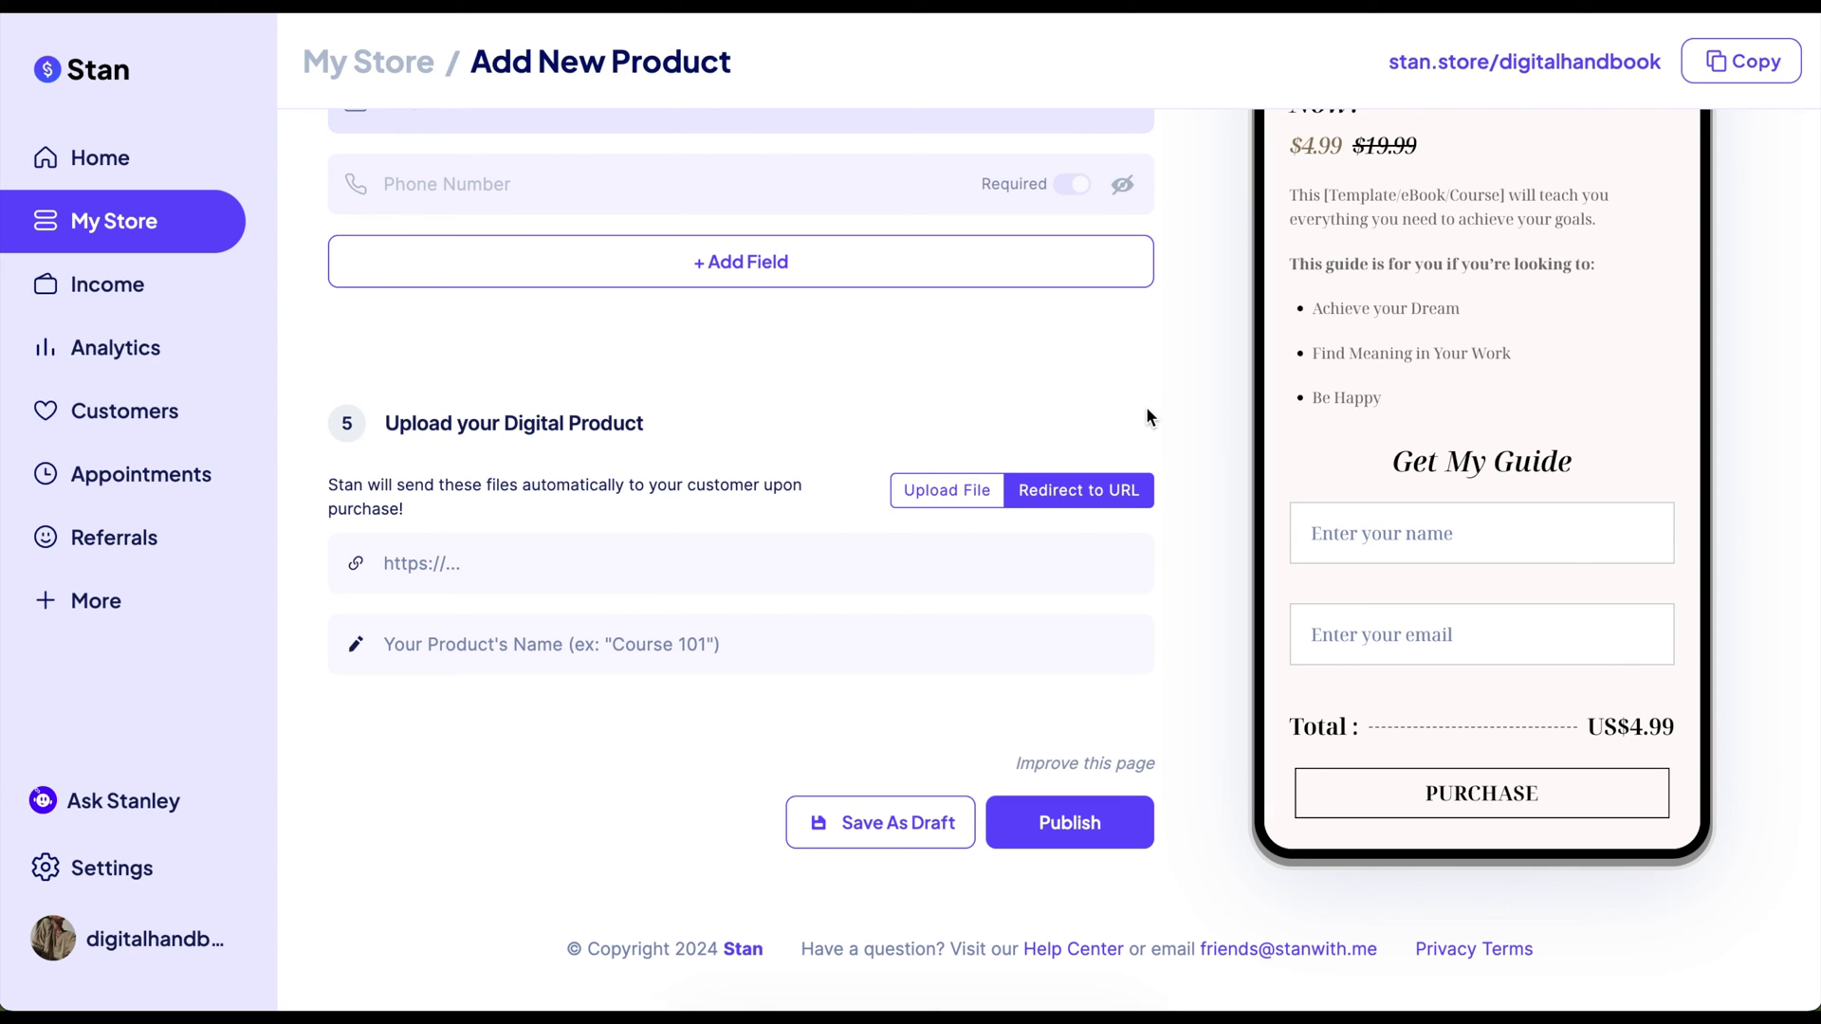
{"action": "scroll", "coordinate": [1148, 417], "scroll_direction": "up", "scroll_amount": 15}
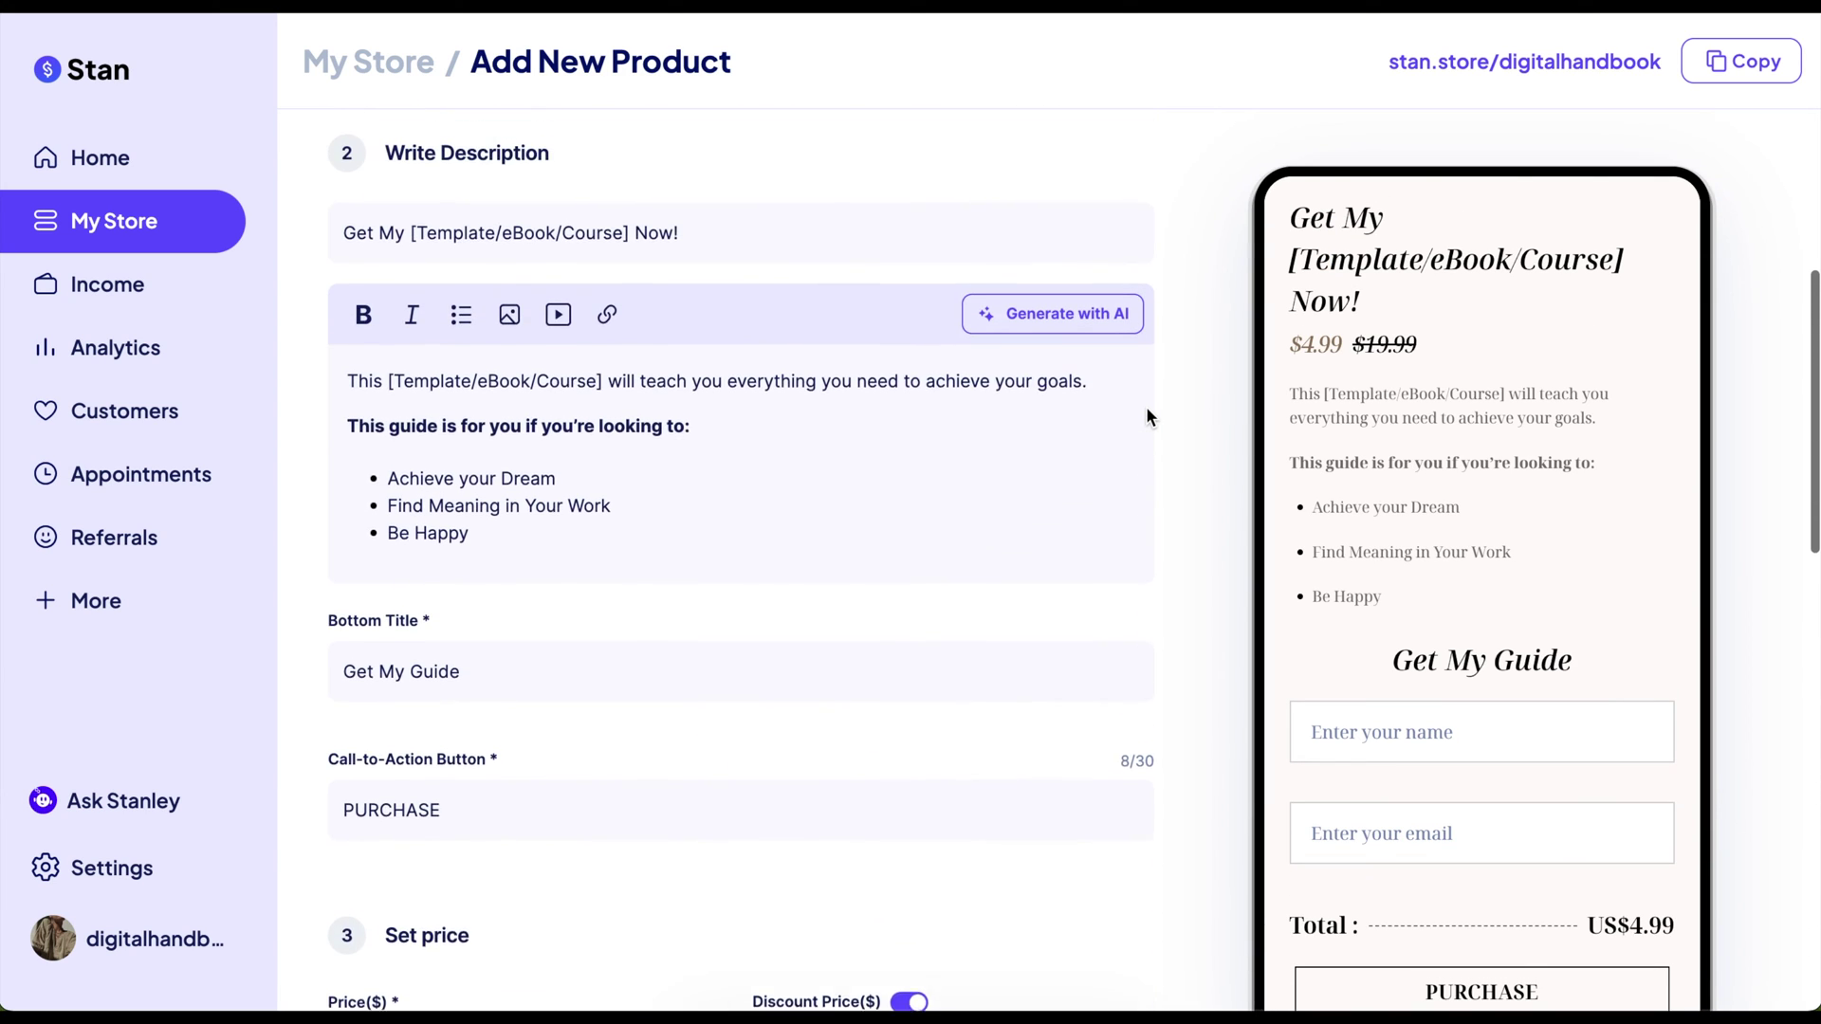
{"action": "scroll", "coordinate": [1145, 406], "scroll_direction": "up", "scroll_amount": 5}
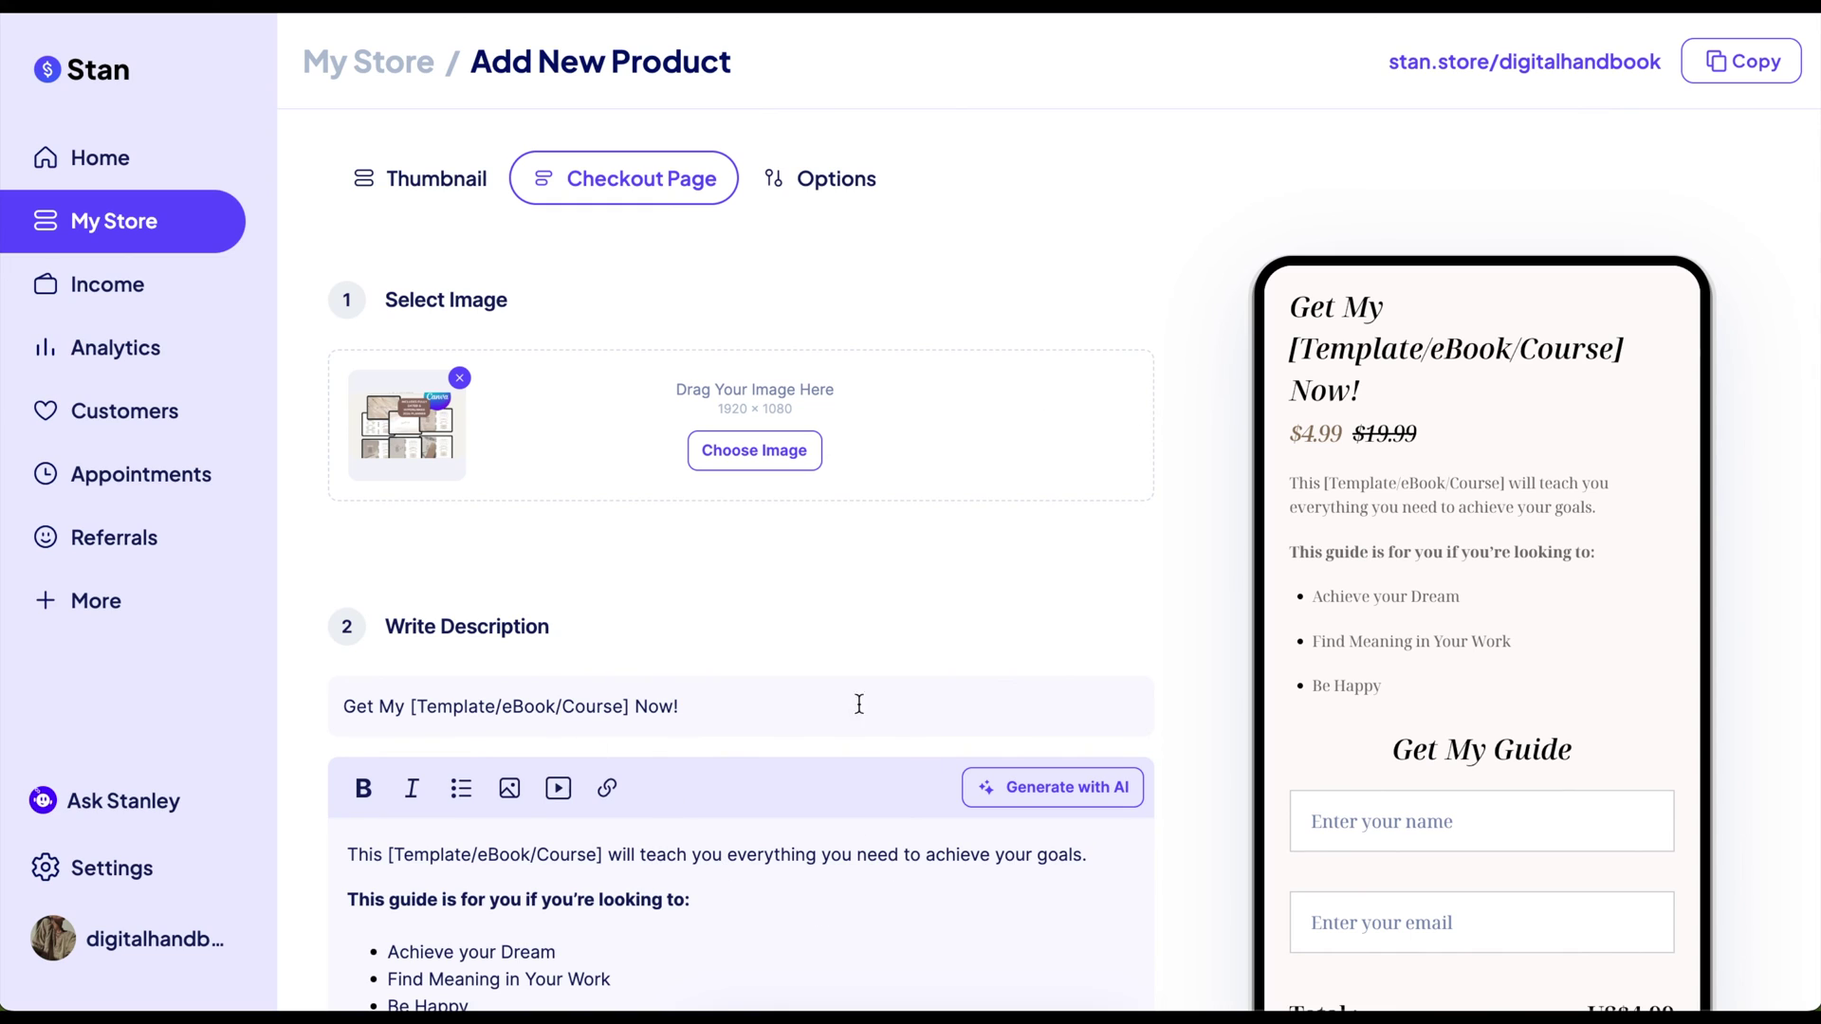
On the Options tab, expand Add Reviews, Email Flows, Promo Video and Confirmation Email.
{"action": "left_click", "coordinate": [831, 180]}
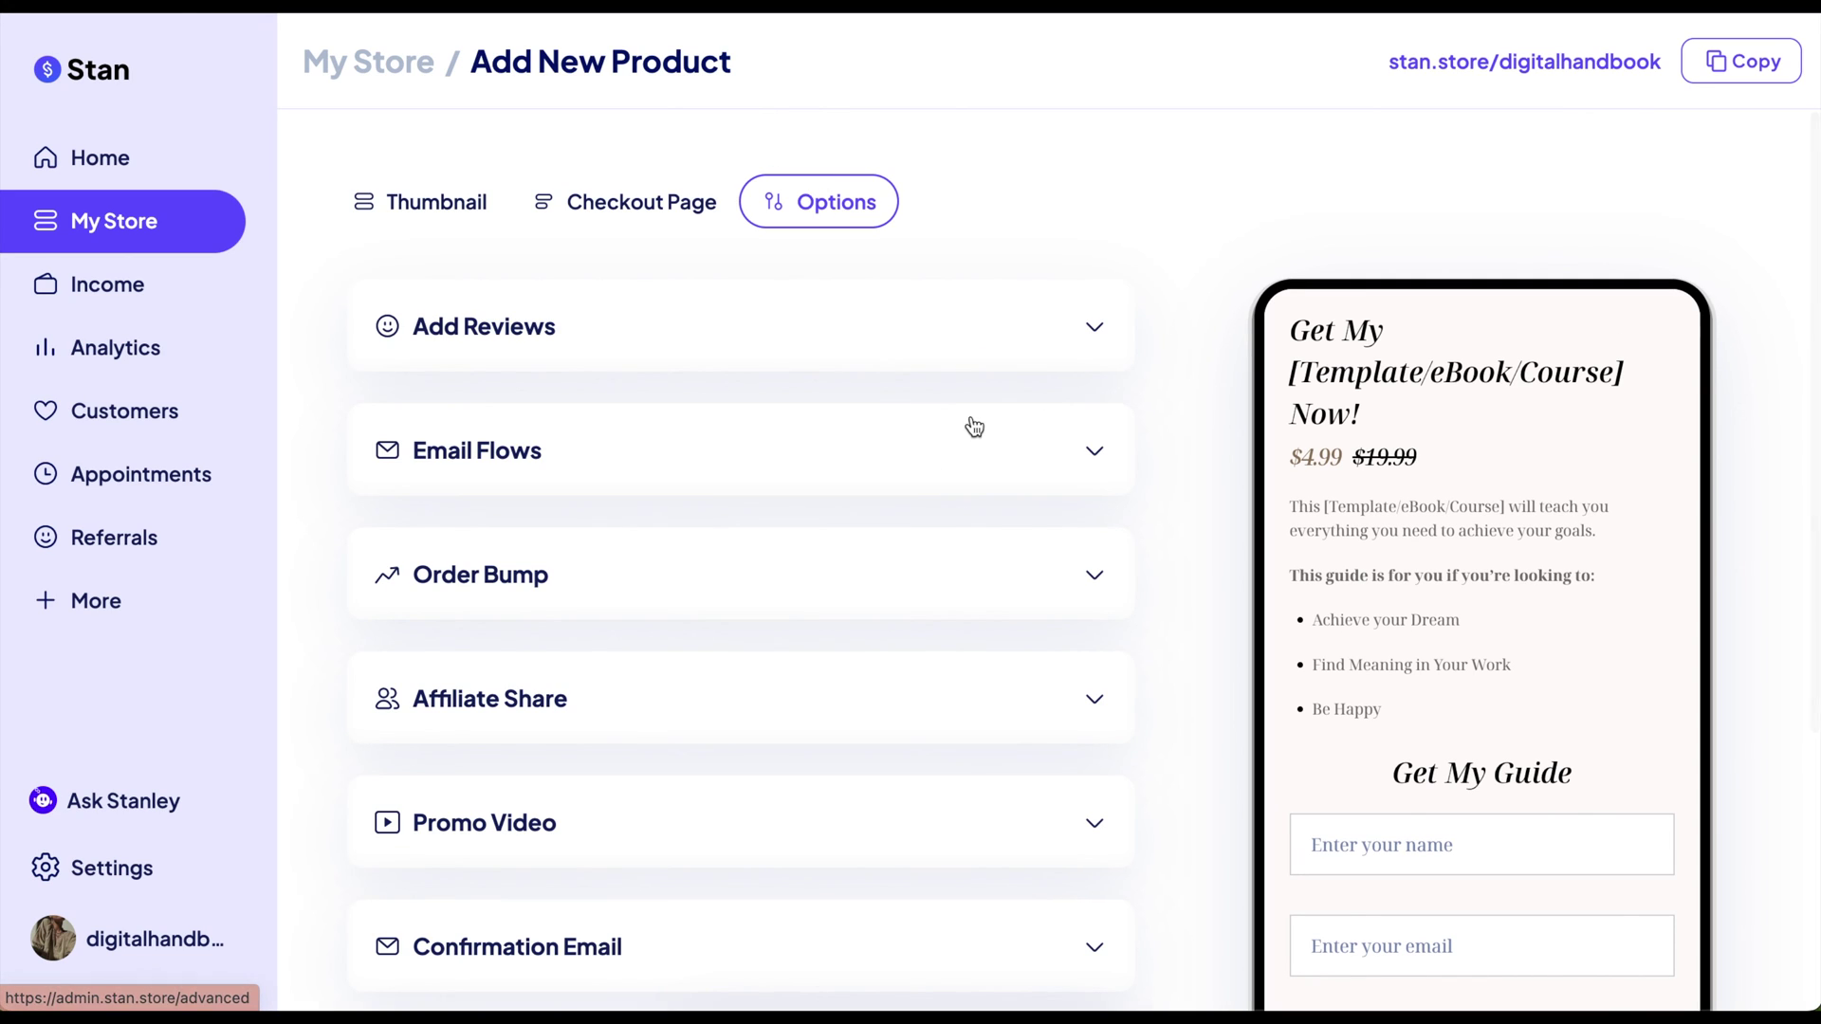
{"action": "left_click", "coordinate": [1090, 333]}
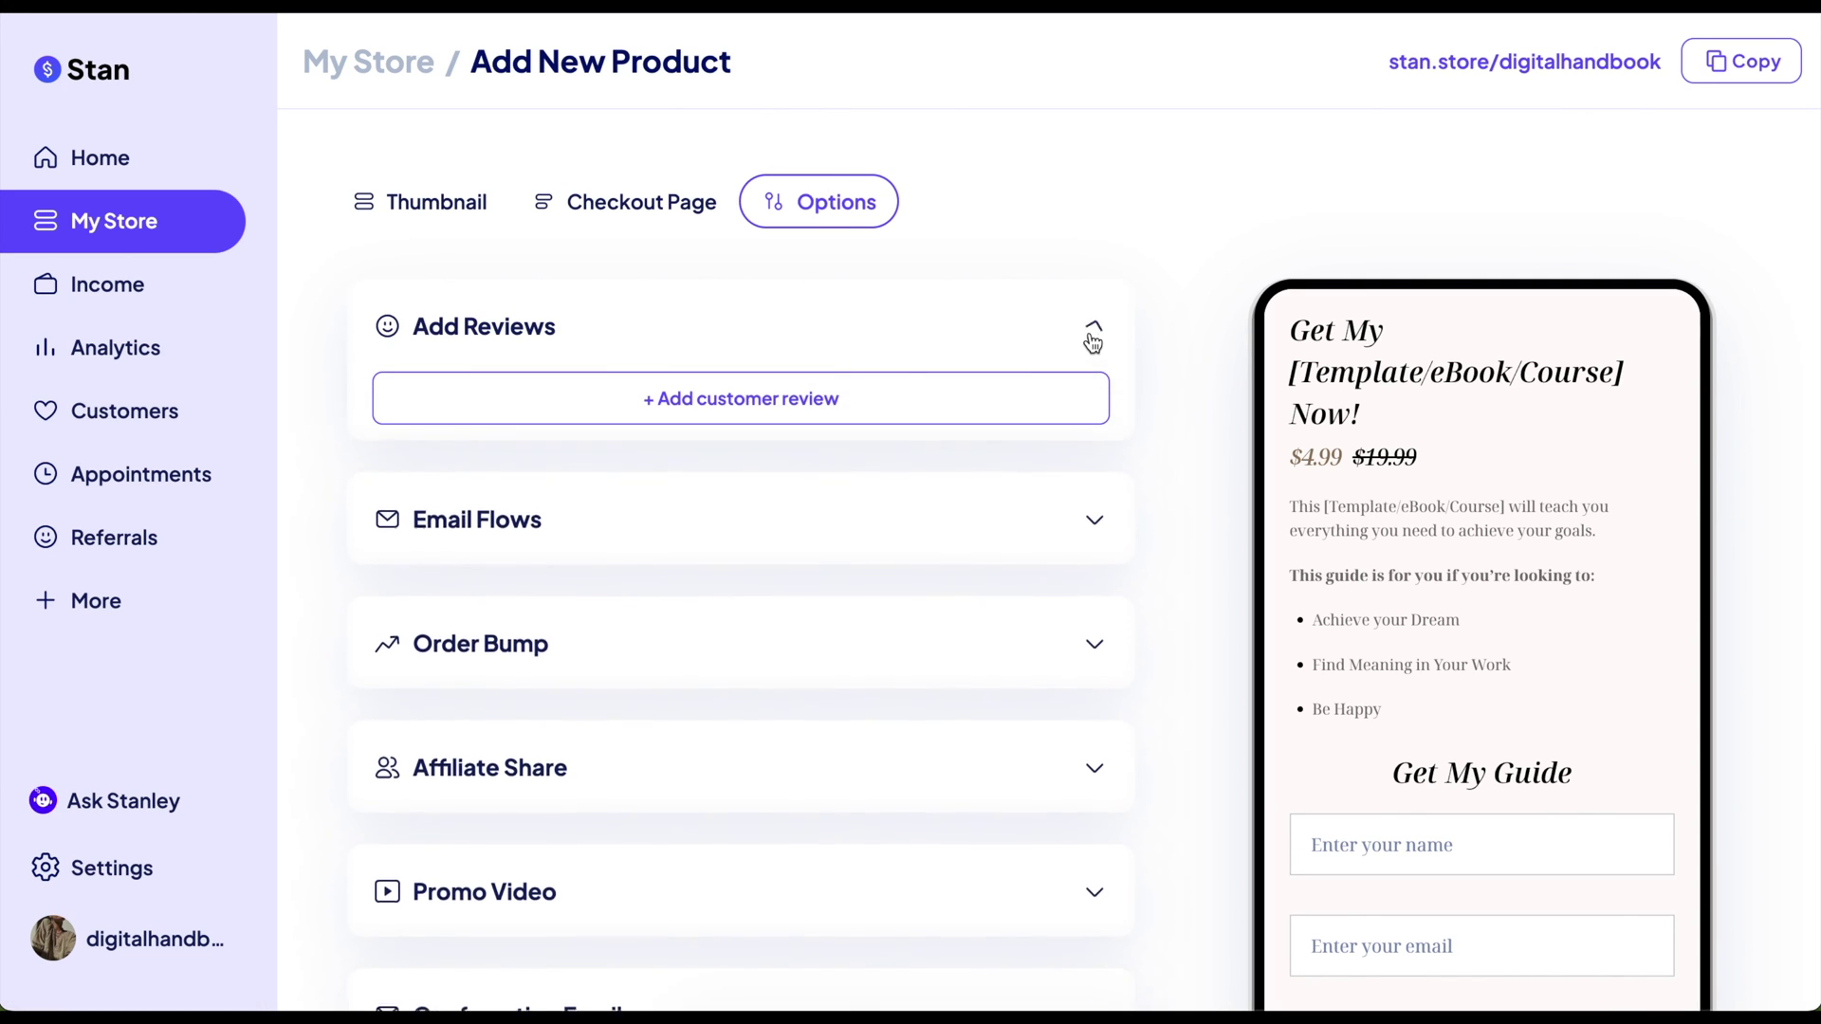
{"action": "scroll", "coordinate": [824, 432], "scroll_direction": "down", "scroll_amount": 3}
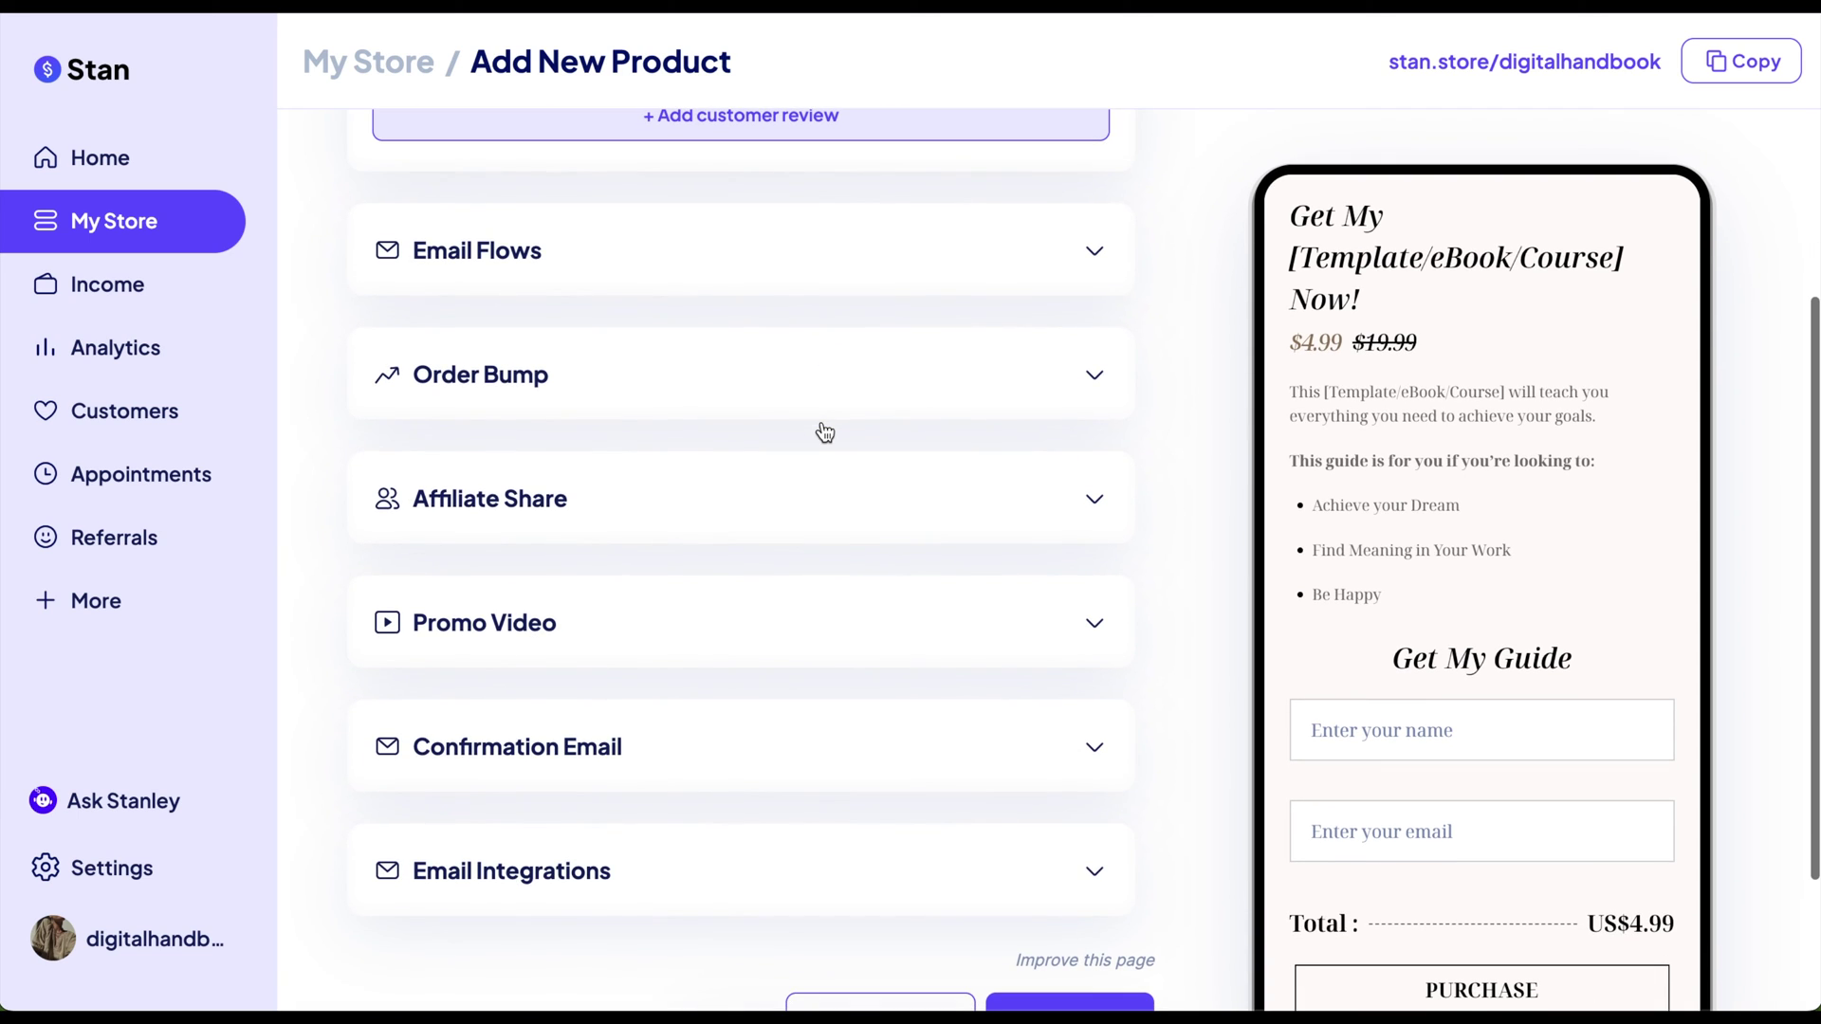
{"action": "left_click", "coordinate": [1095, 268]}
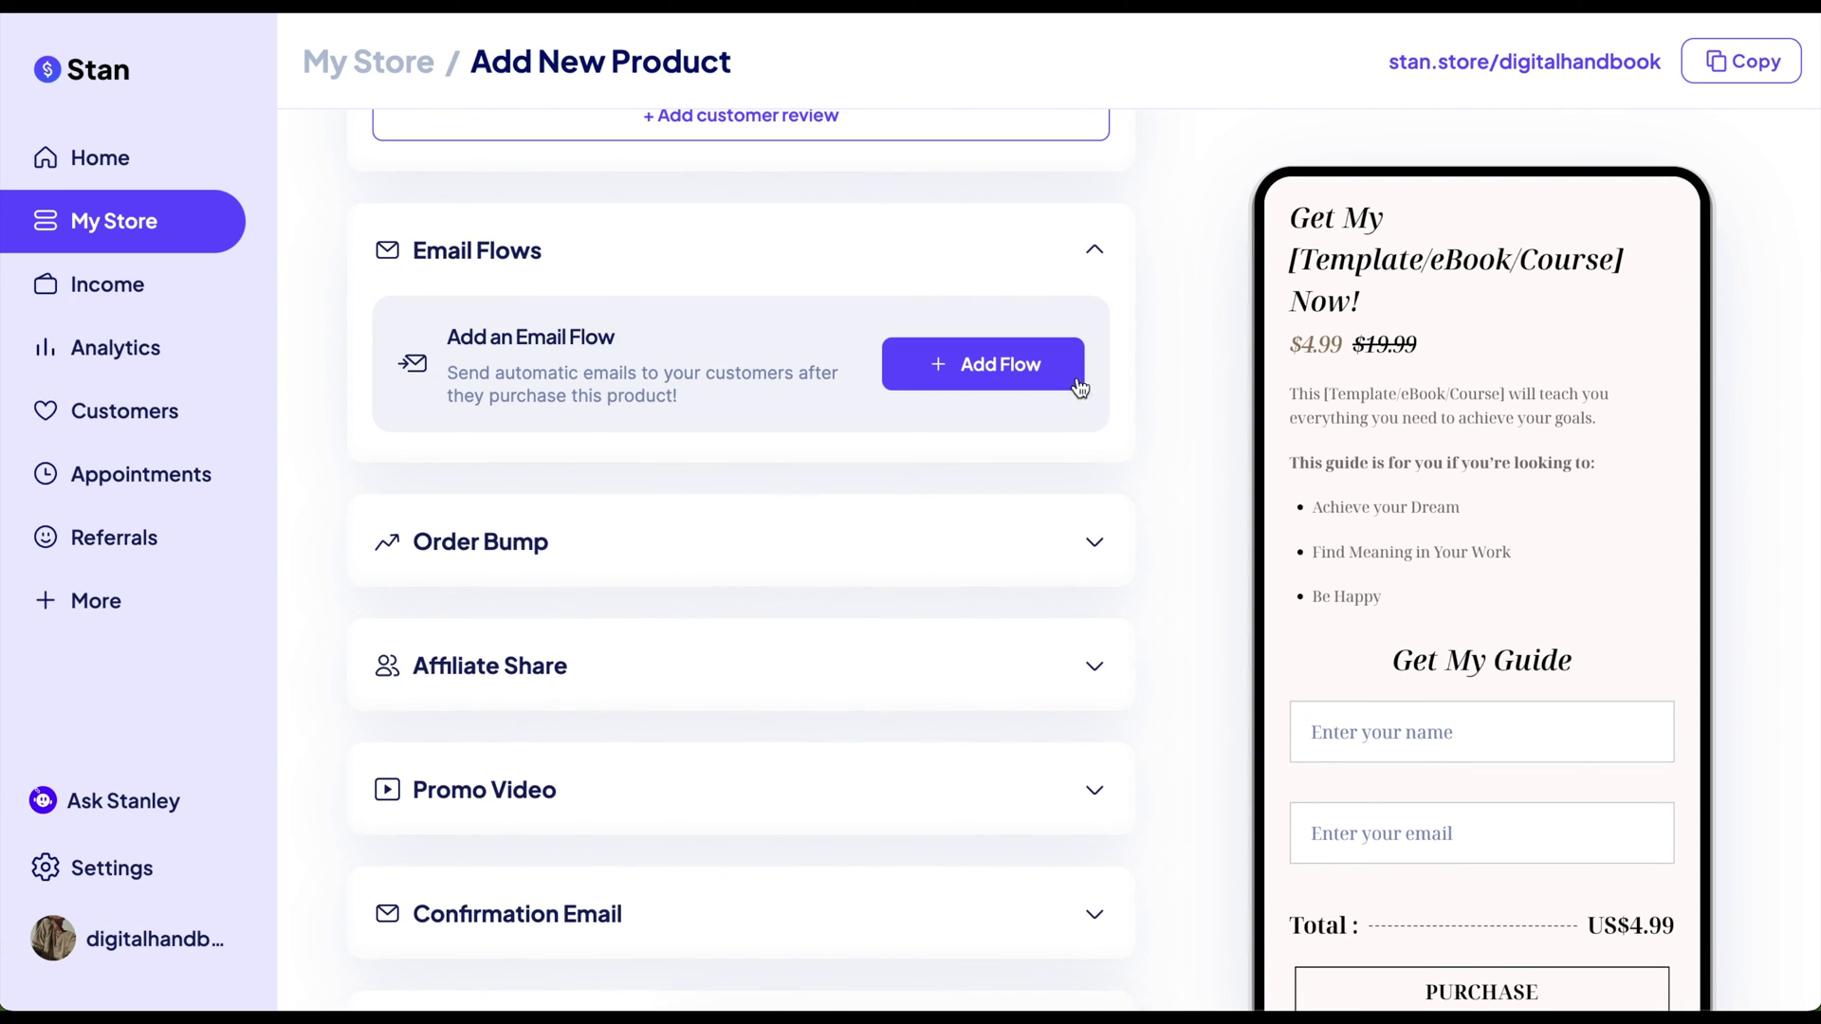
{"action": "scroll", "coordinate": [758, 403], "scroll_direction": "down", "scroll_amount": 1}
{"action": "scroll", "coordinate": [757, 403], "scroll_direction": "down", "scroll_amount": 2}
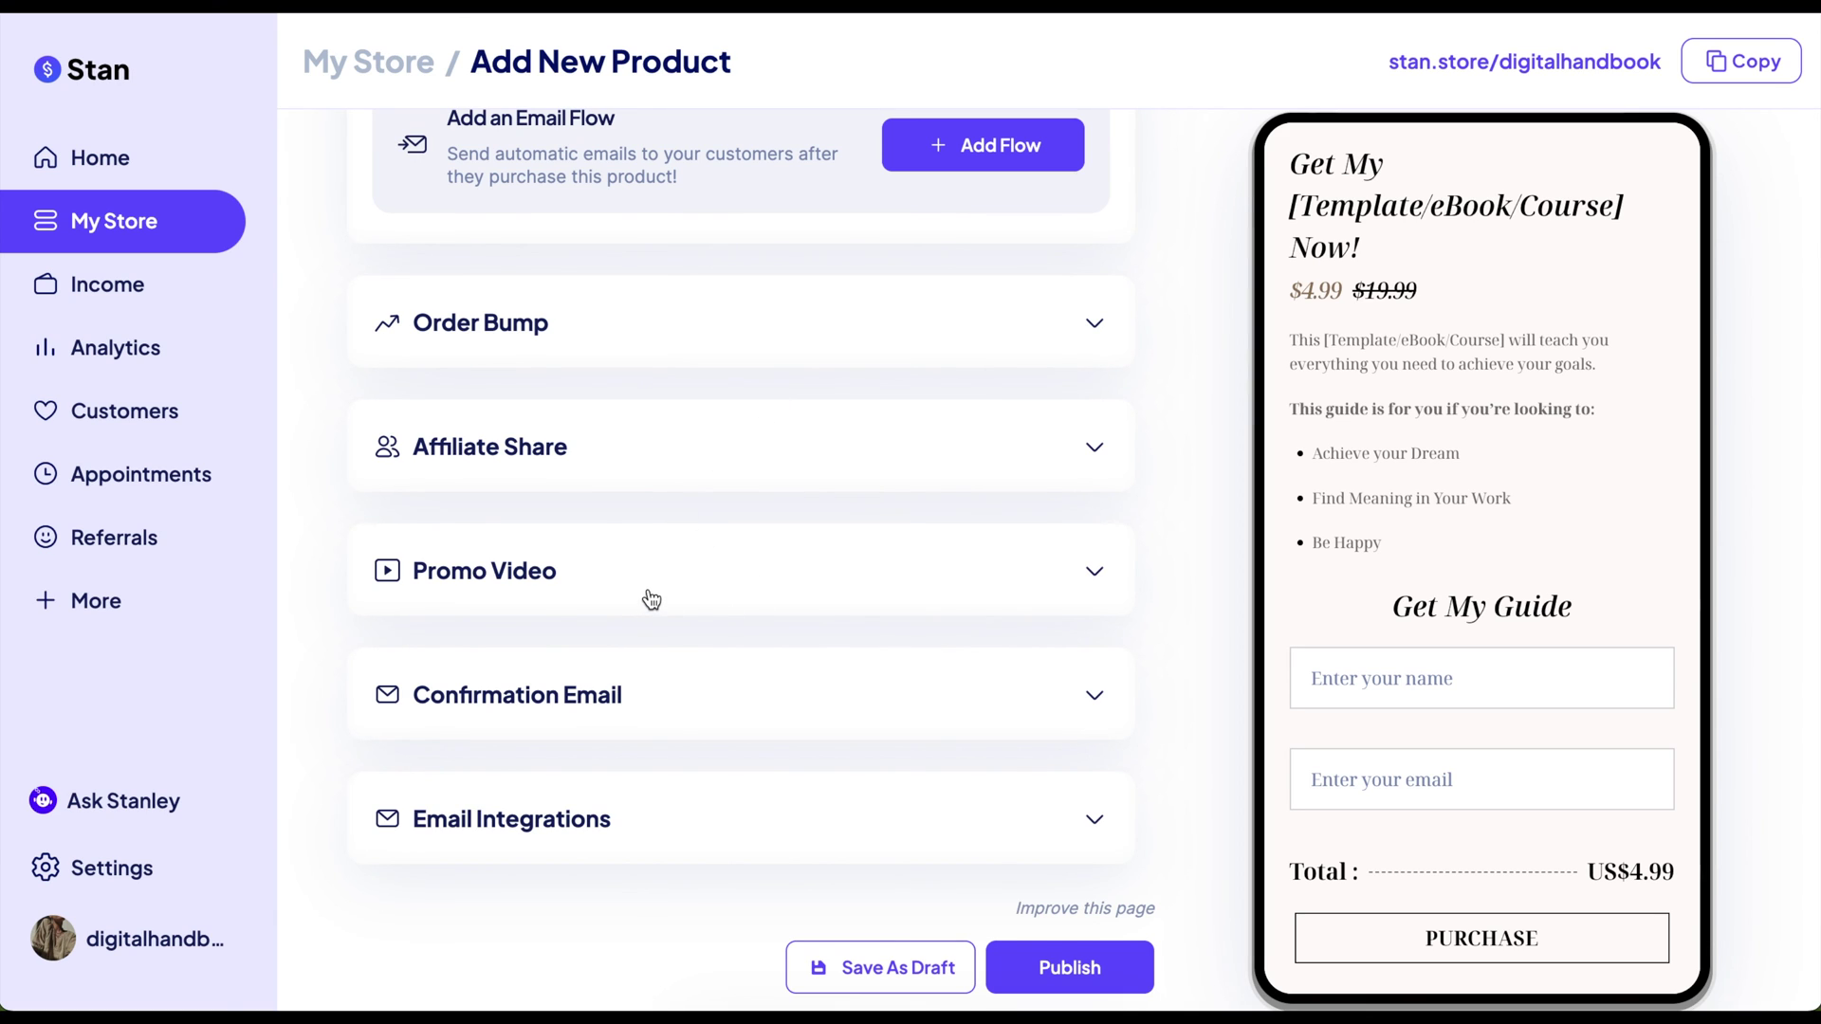
{"action": "scroll", "coordinate": [650, 597], "scroll_direction": "down", "scroll_amount": 2}
{"action": "left_click", "coordinate": [1097, 426]}
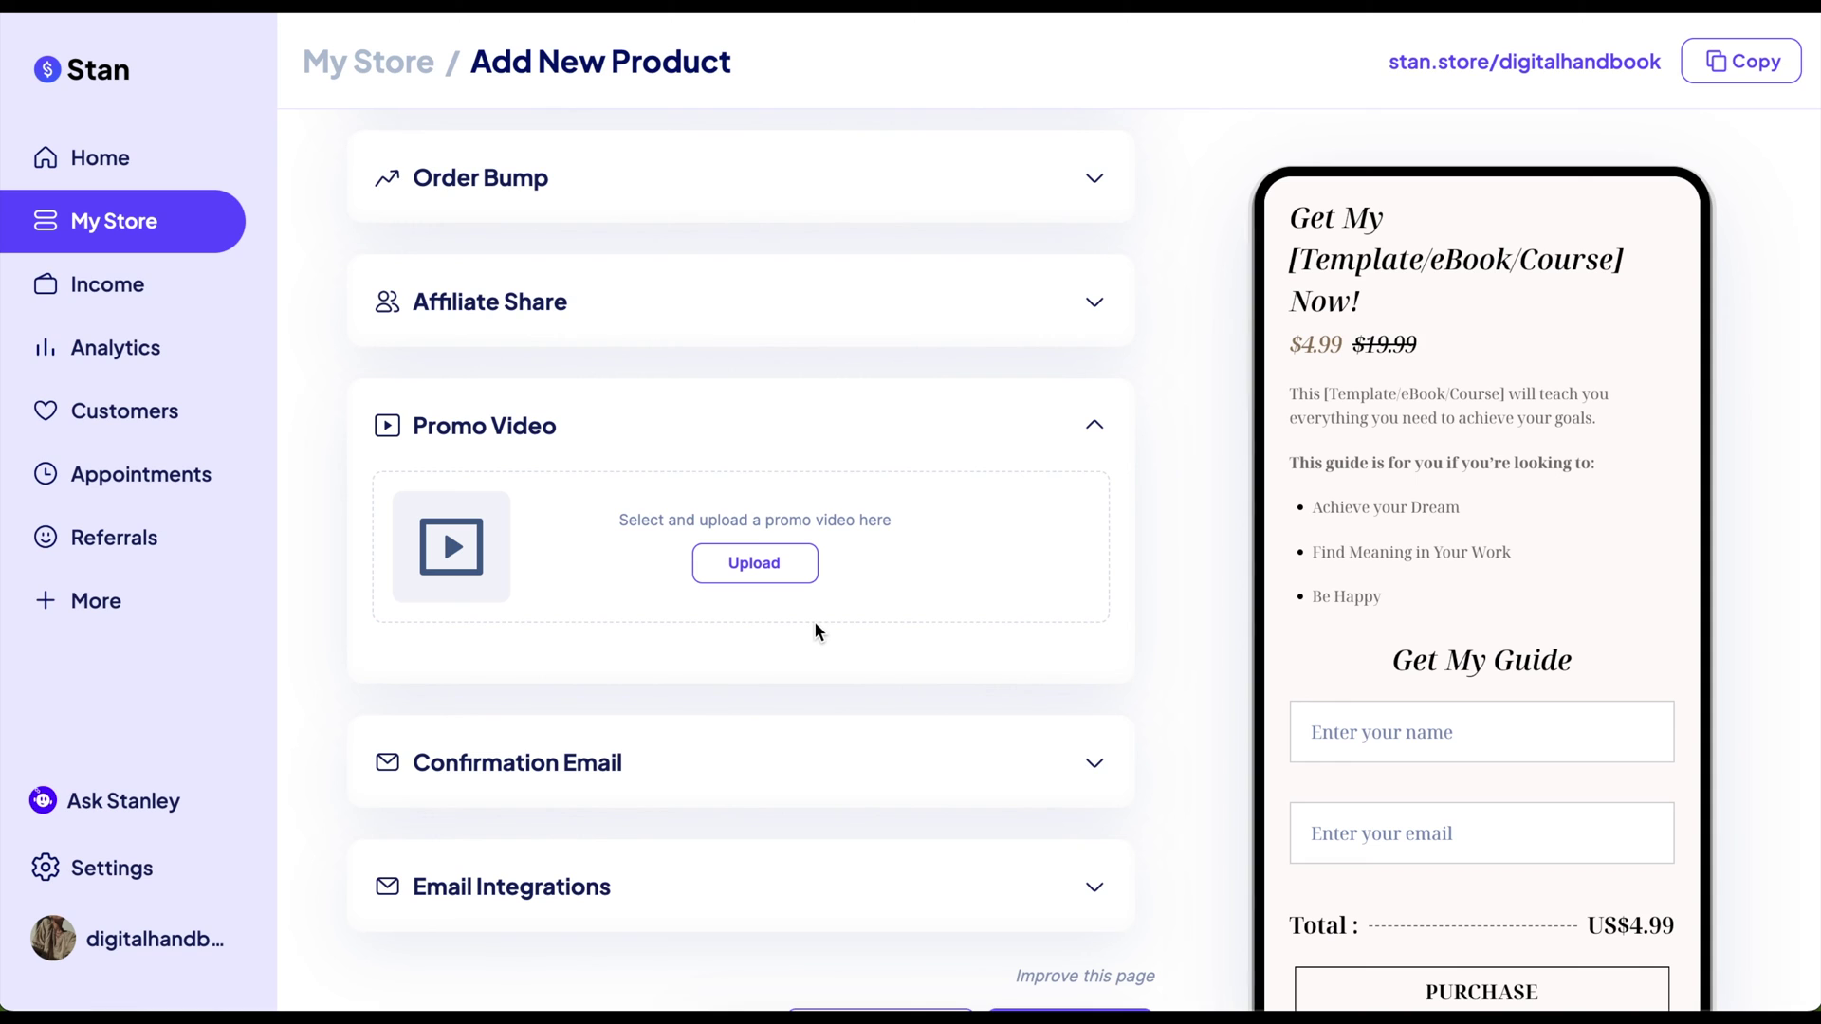
{"action": "scroll", "coordinate": [816, 628], "scroll_direction": "down", "scroll_amount": 2}
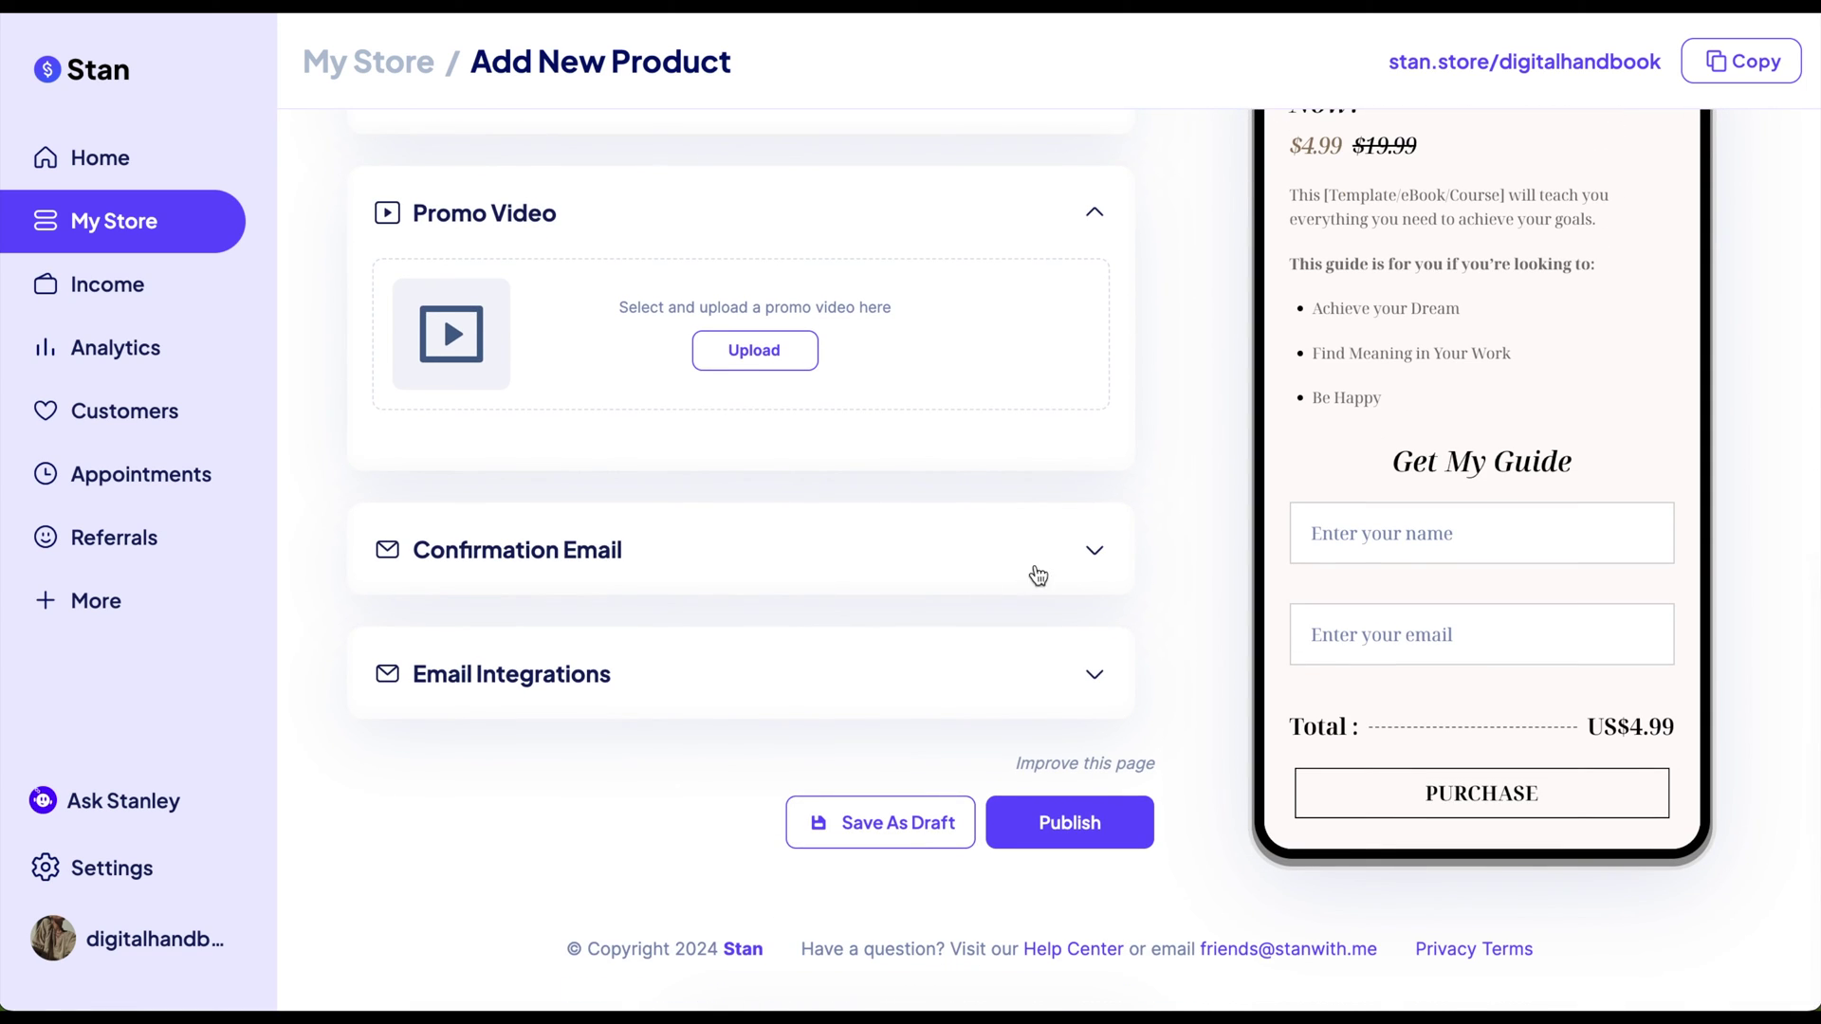
{"action": "left_click", "coordinate": [1082, 560]}
Review the confirmation email, then expand Email Integrations to see the Mailchimp toggle, left off.
{"action": "scroll", "coordinate": [971, 565], "scroll_direction": "down", "scroll_amount": 4}
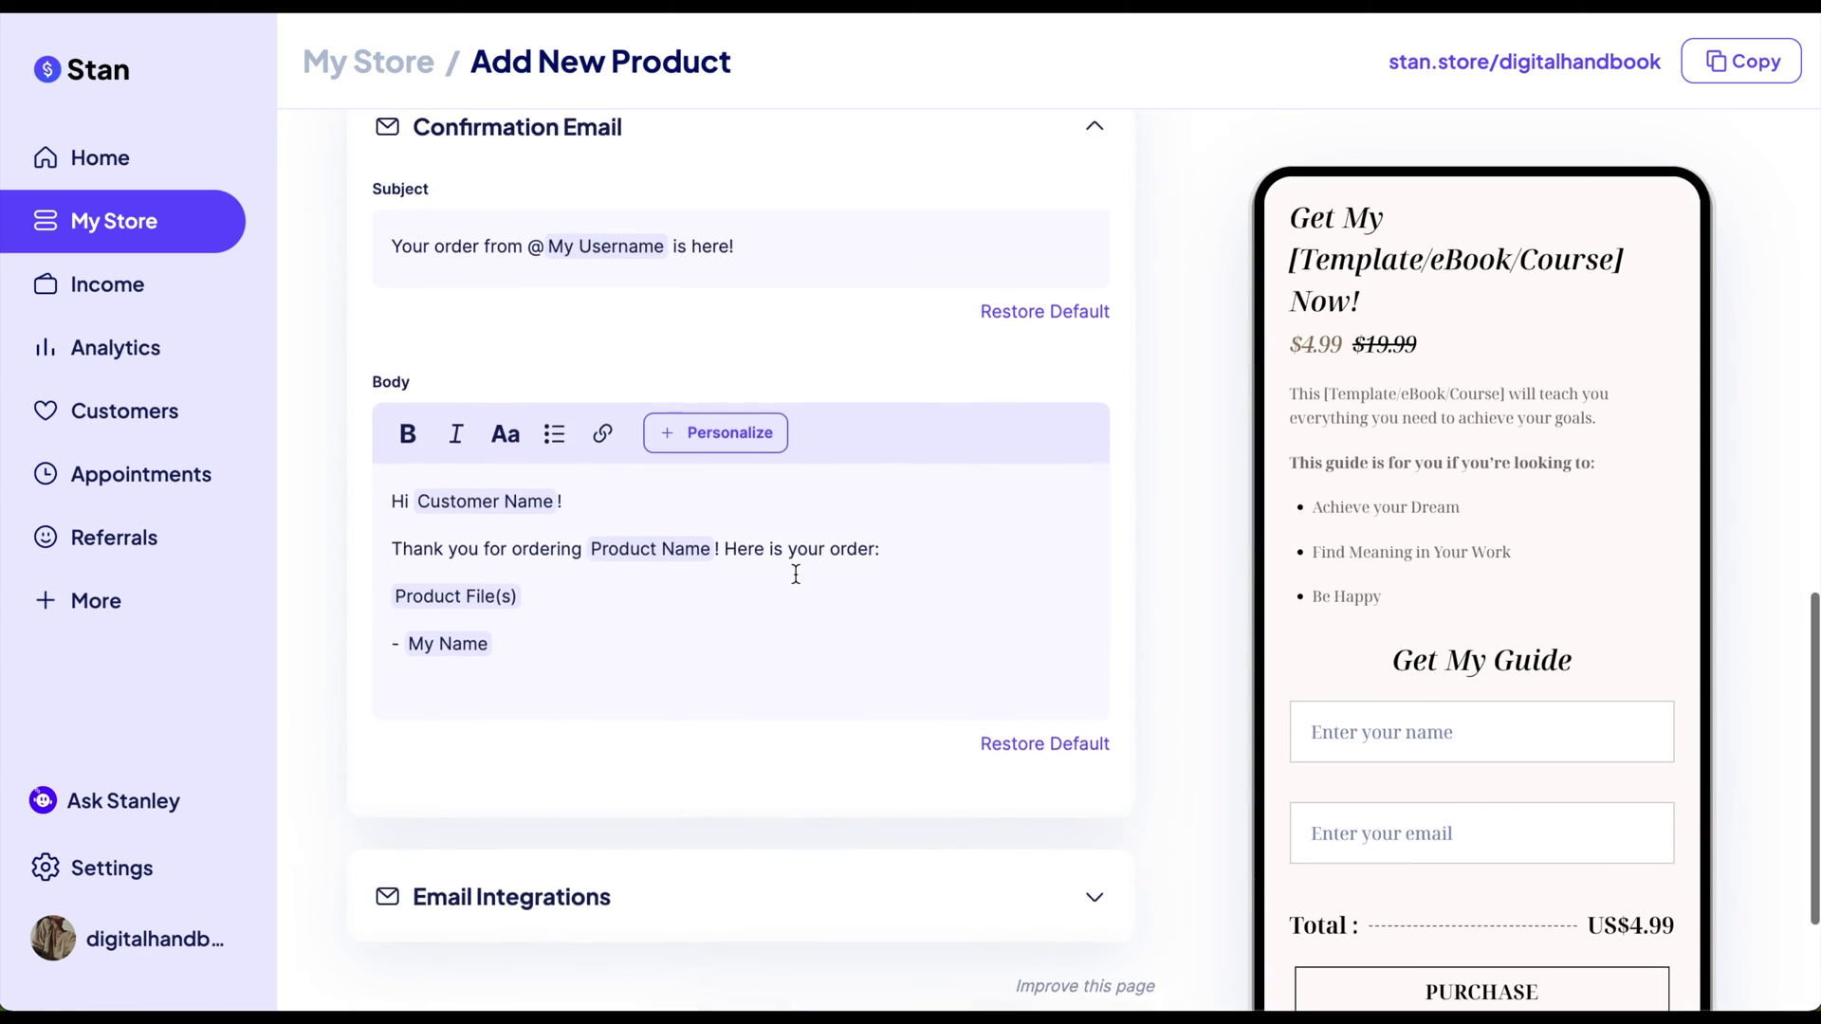
{"action": "scroll", "coordinate": [792, 573], "scroll_direction": "up", "scroll_amount": 1}
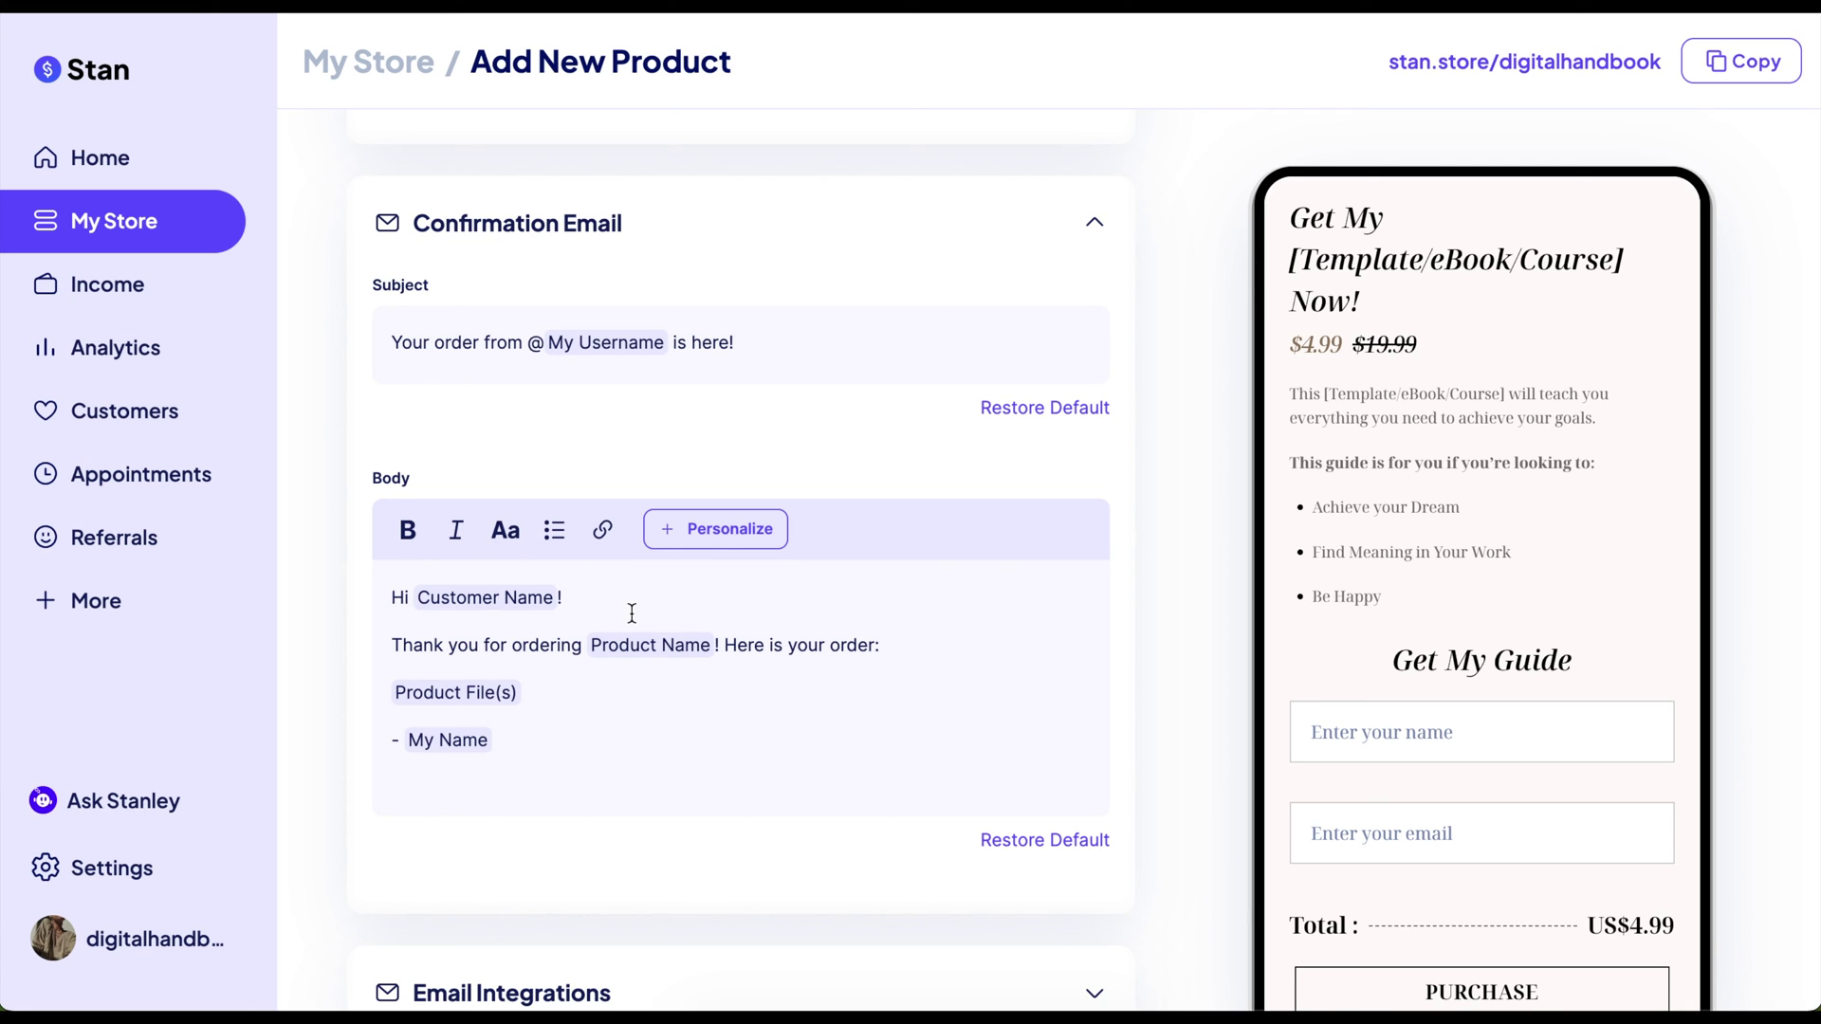
{"action": "scroll", "coordinate": [630, 817], "scroll_direction": "down", "scroll_amount": 3}
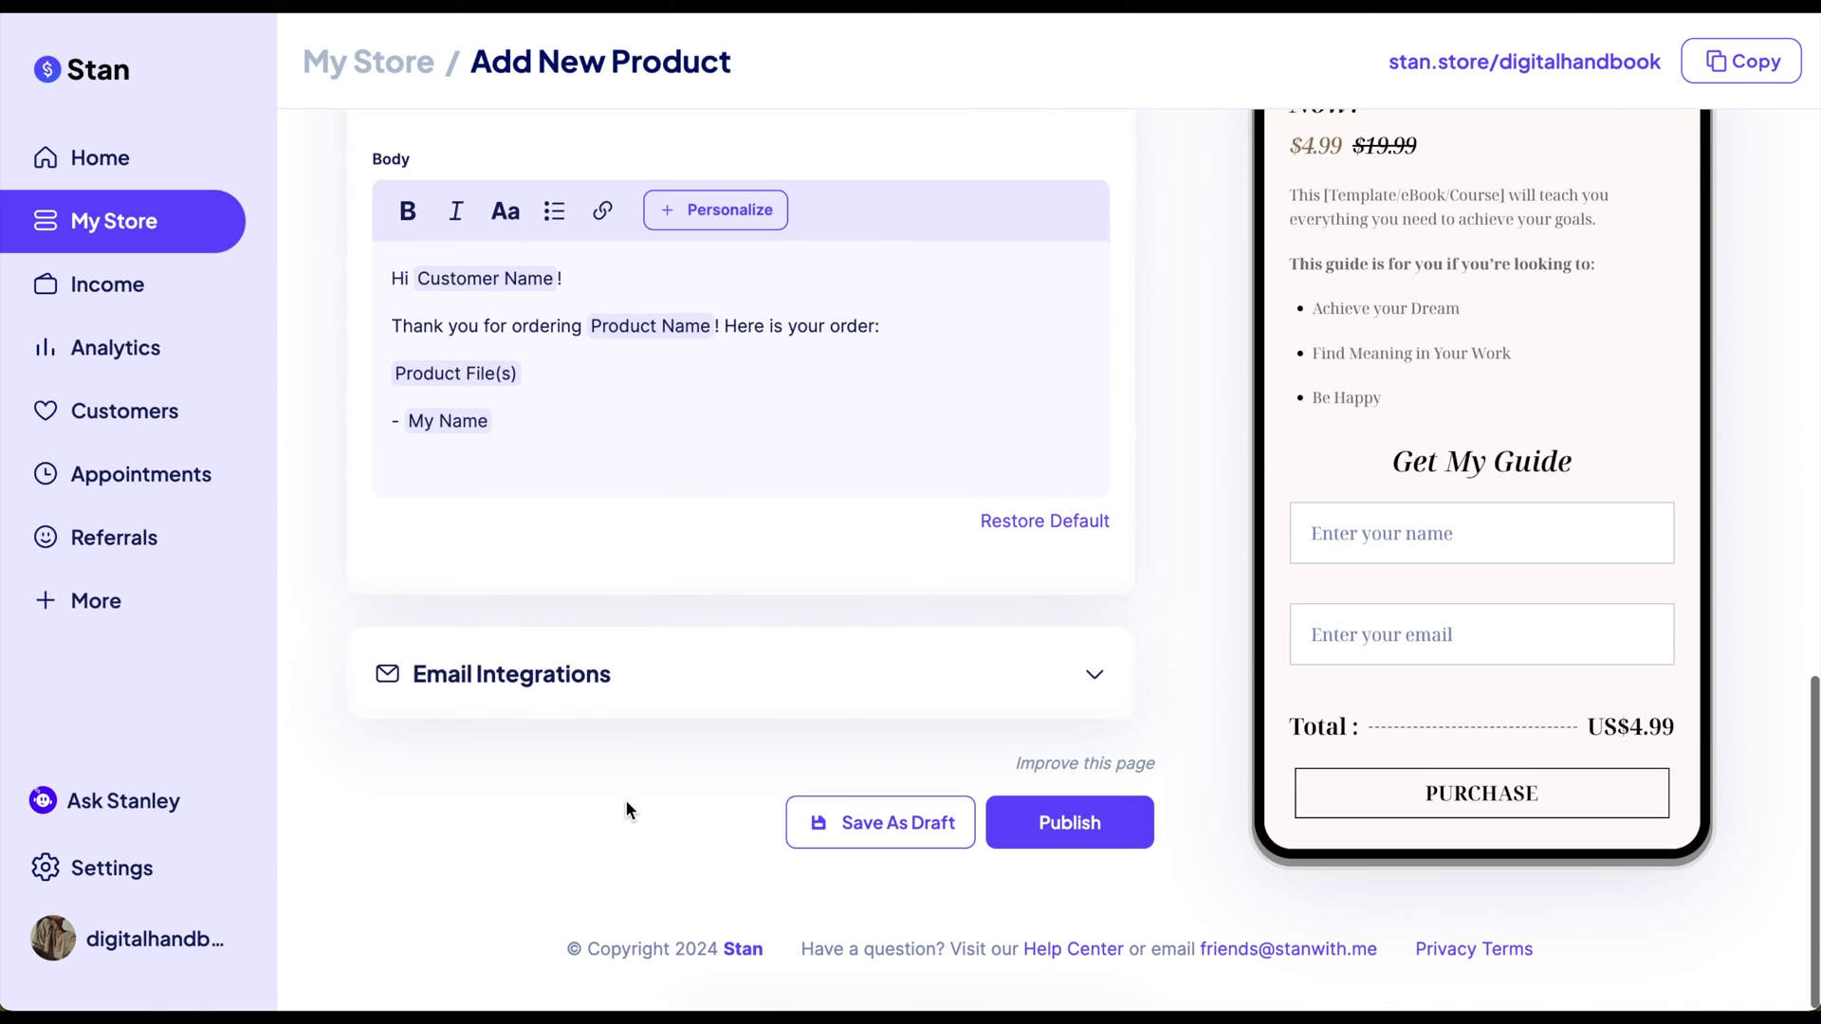
{"action": "left_click", "coordinate": [1095, 679]}
{"action": "scroll", "coordinate": [811, 725], "scroll_direction": "down", "scroll_amount": 2}
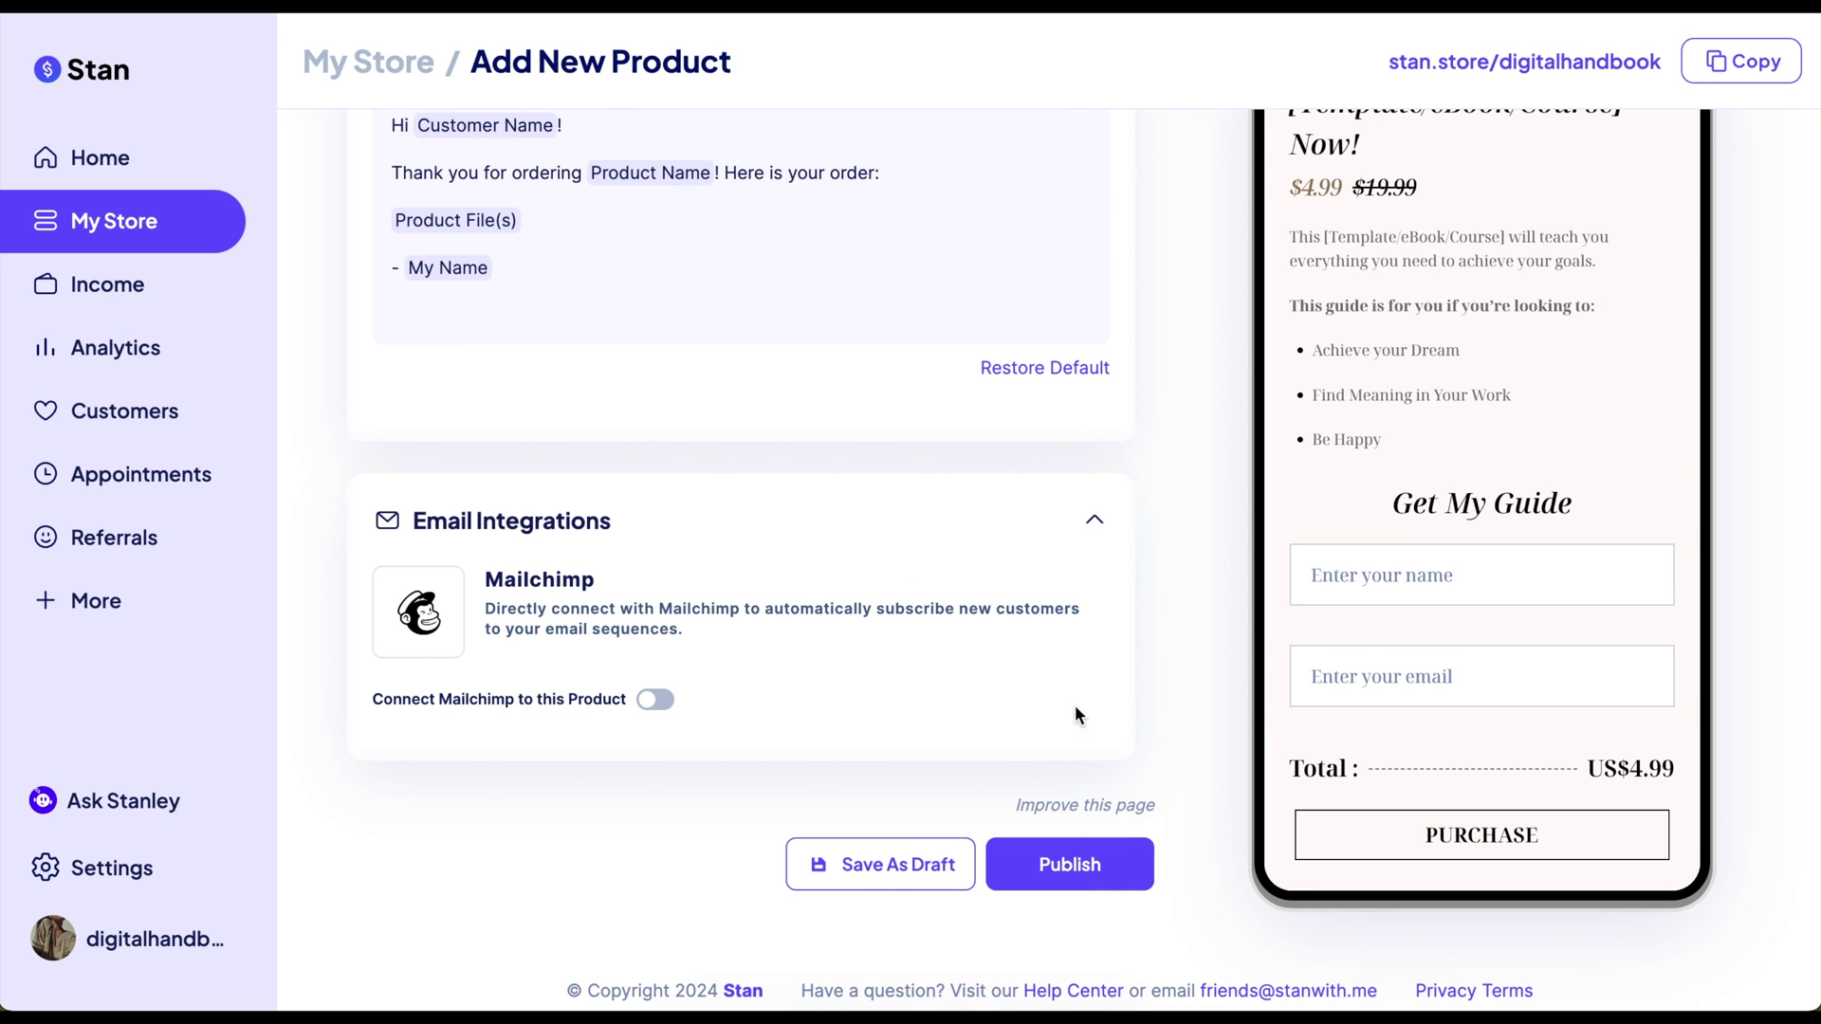
{"action": "scroll", "coordinate": [1074, 706], "scroll_direction": "up", "scroll_amount": 15}
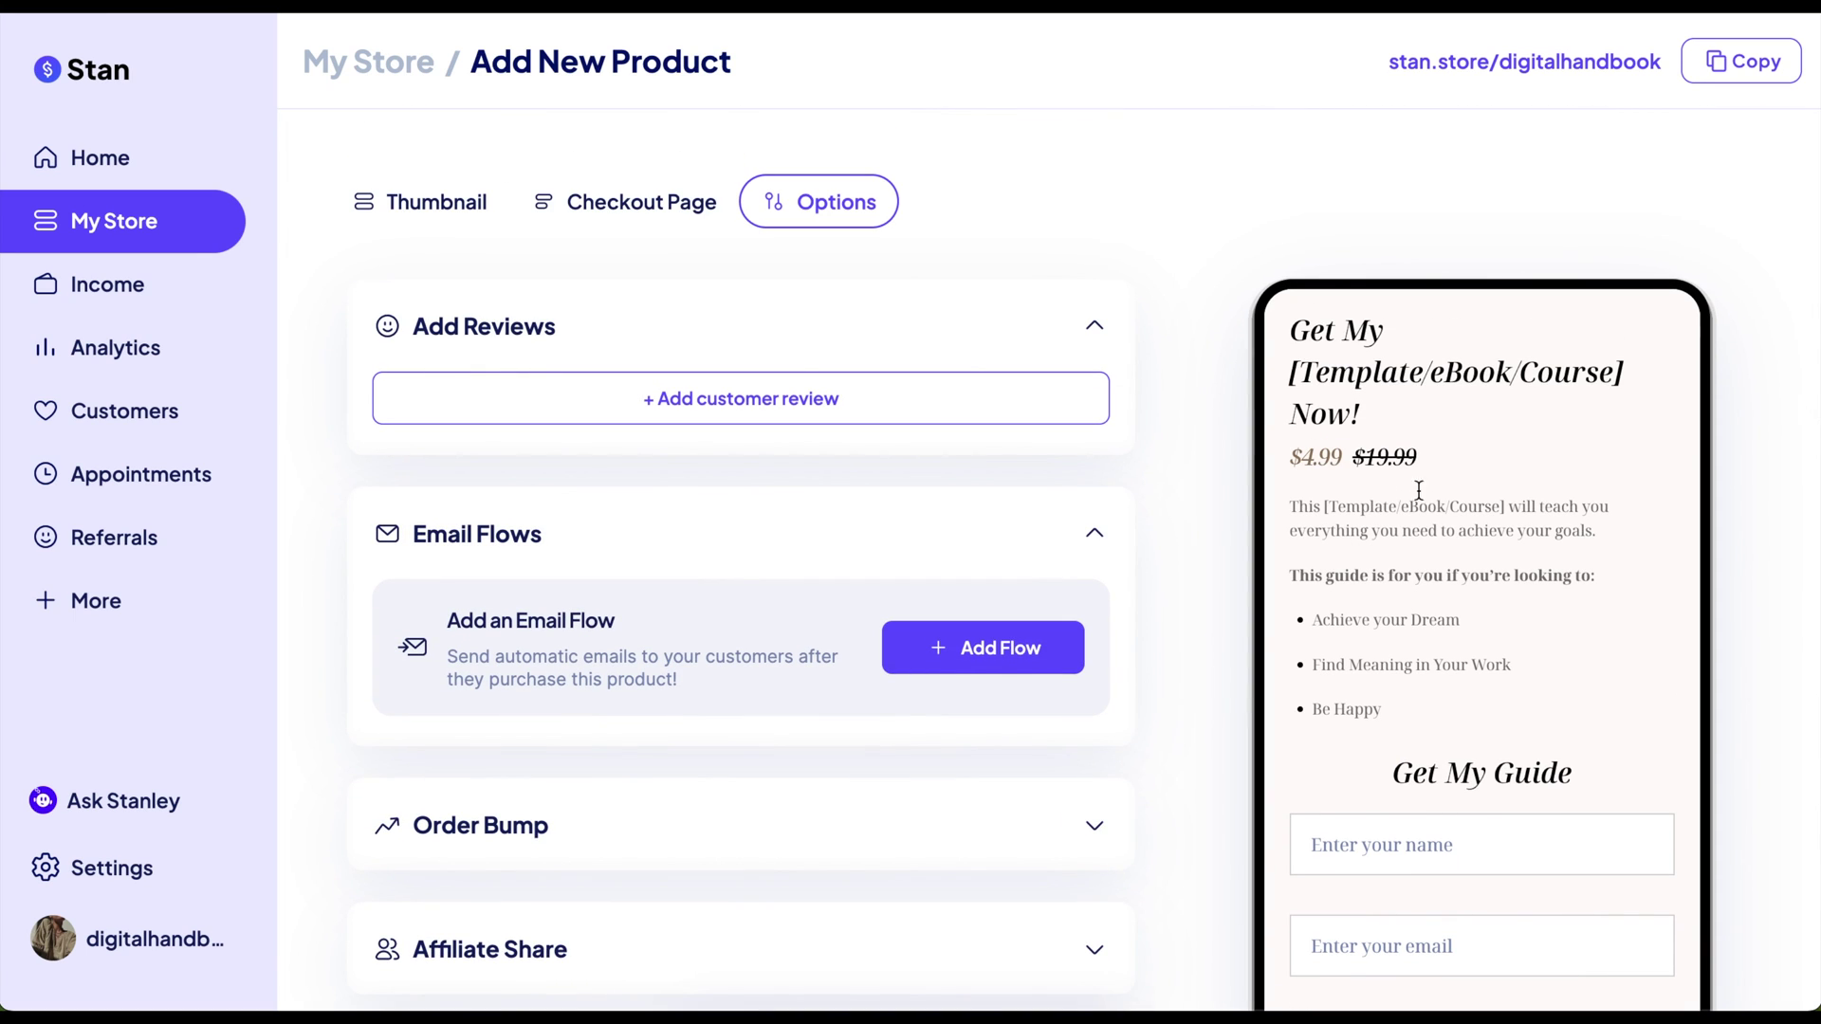